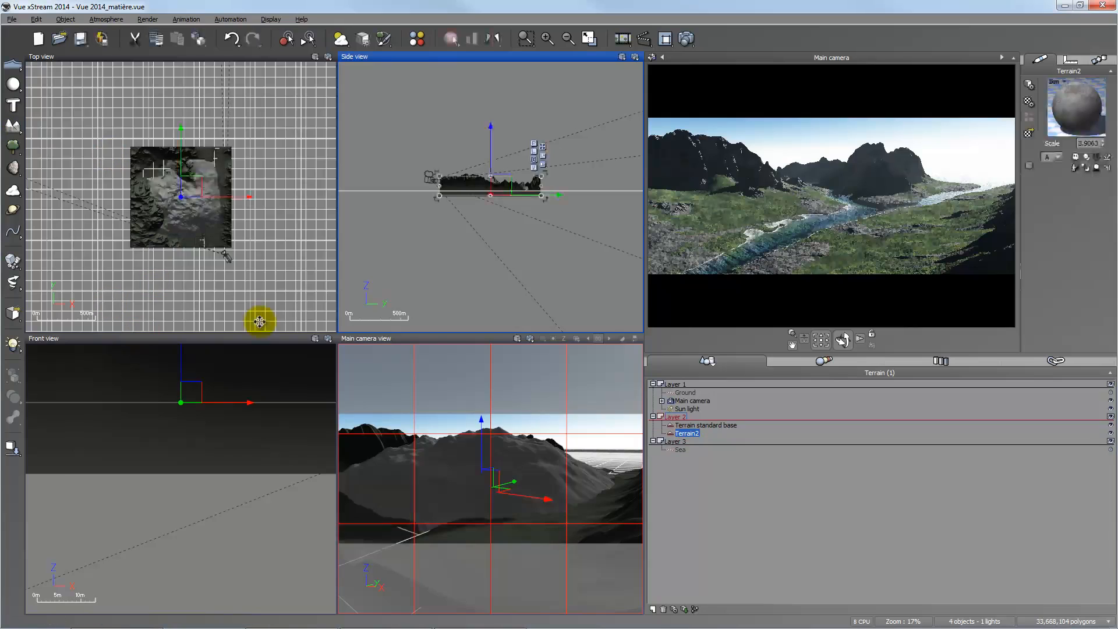
Step: Open the selected Terrain2 object in the Terrain Editor and choose the Paint Material brush preset
right_click(193, 186)
click(235, 409)
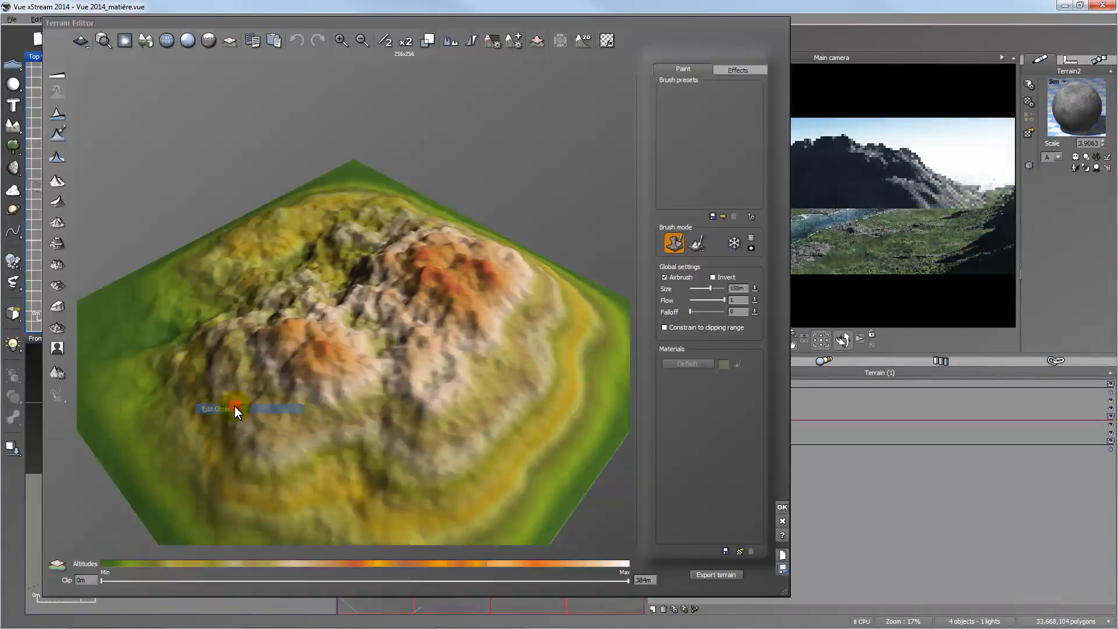
drag(427, 291, 368, 304)
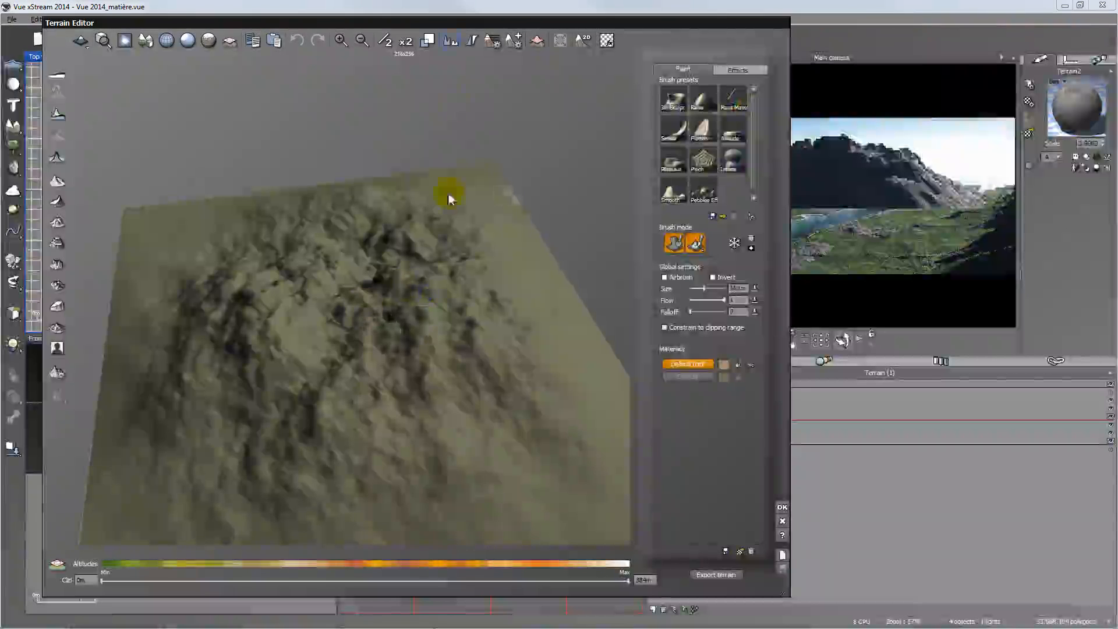
right_drag(416, 305, 412, 282)
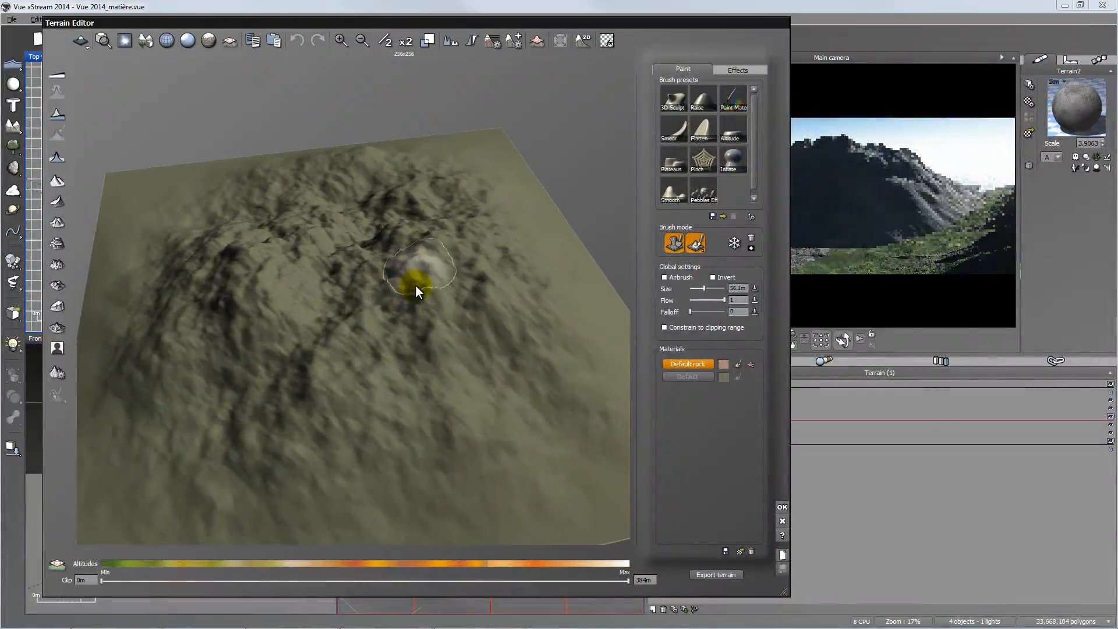
click(732, 98)
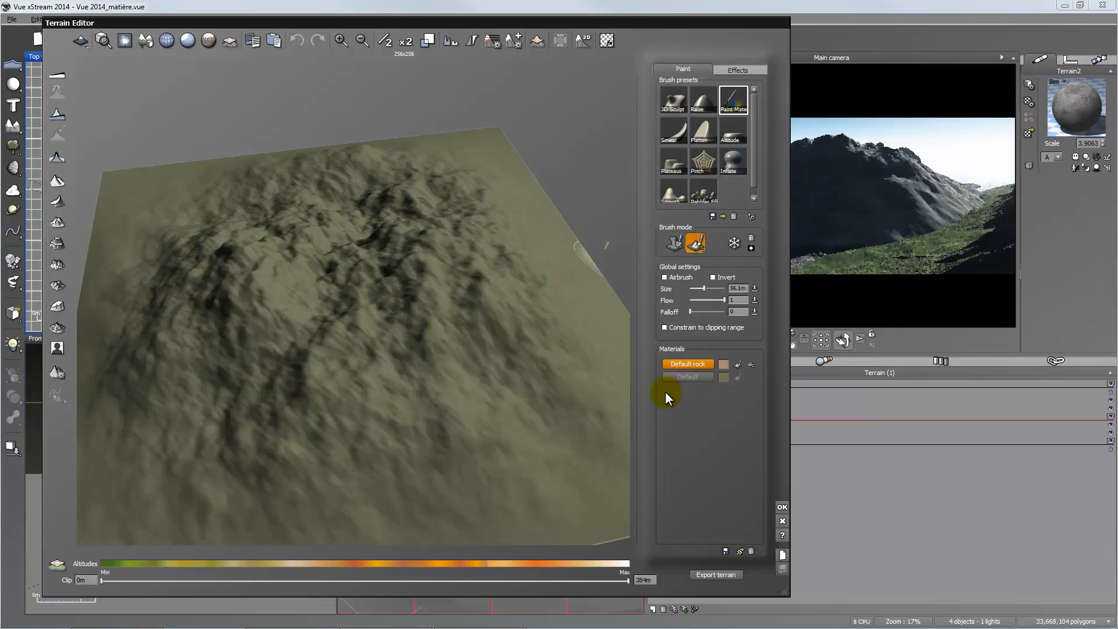
Step: Replace the Default rock layer's material with Red plastic from the Basic collection, keeping the layer's existing alpha information
double_click(693, 364)
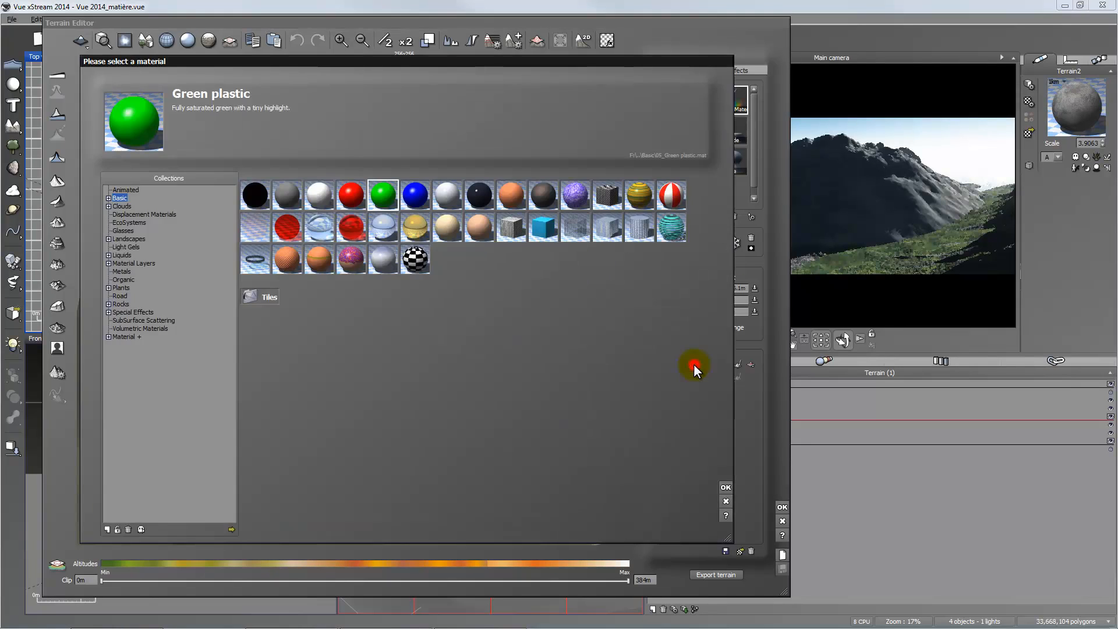
click(353, 202)
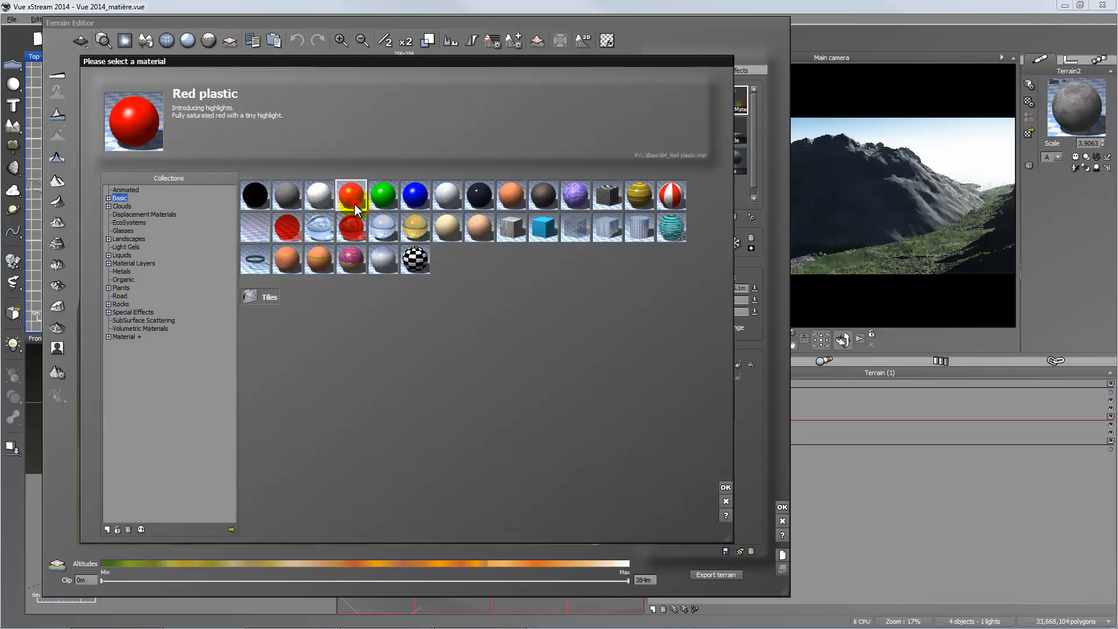
click(725, 486)
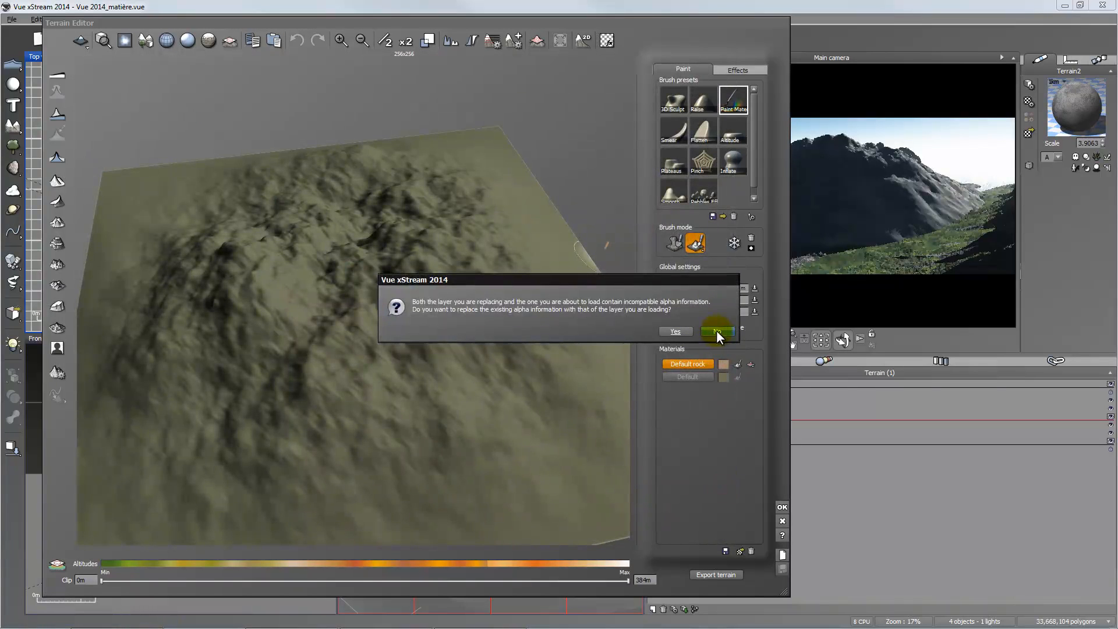
drag(627, 282, 488, 295)
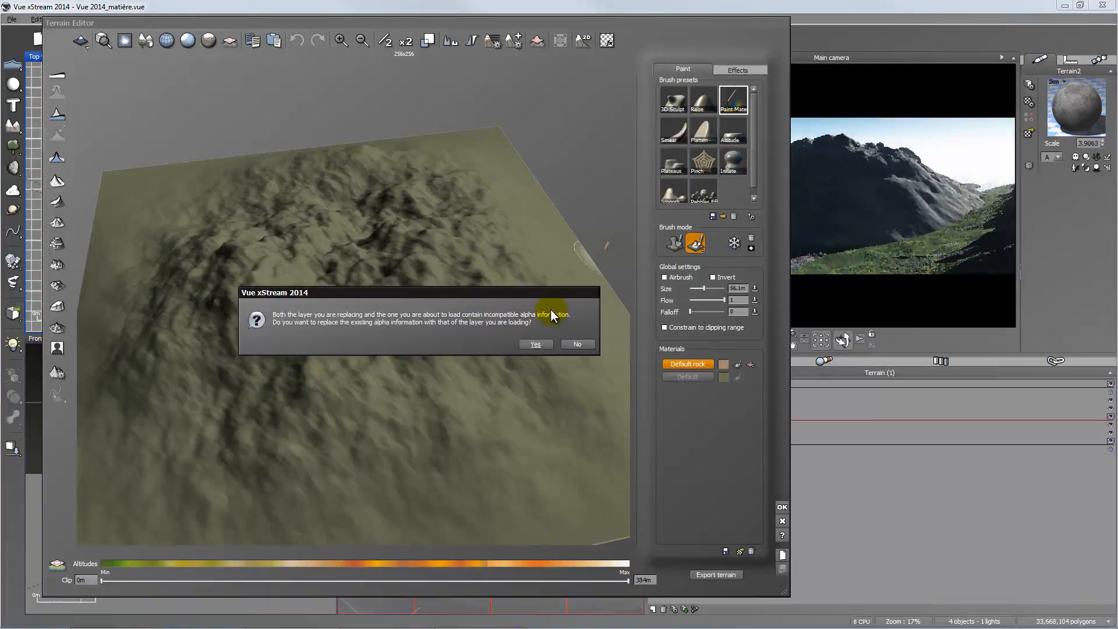
click(577, 344)
Step: Paint a curved band of Red plastic across the front slope of the mountain
drag(495, 266, 501, 320)
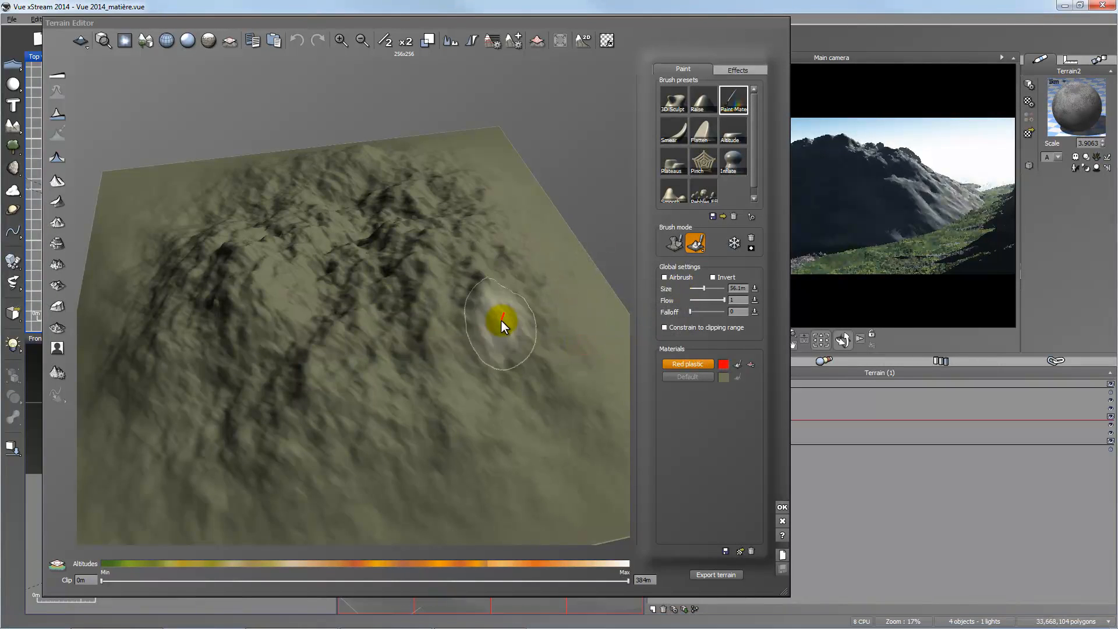
right_drag(498, 372, 486, 370)
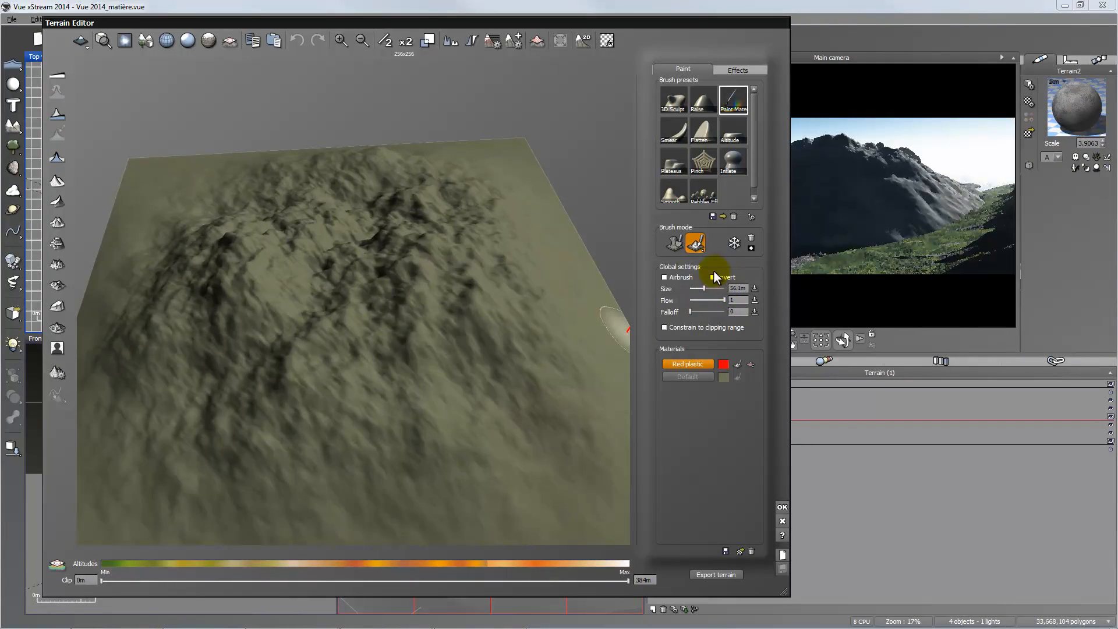
mouse_move(453, 354)
mouse_down()
mouse_move(482, 299)
mouse_move(443, 344)
mouse_move(265, 424)
mouse_move(162, 428)
mouse_move(304, 399)
mouse_move(502, 297)
mouse_up()
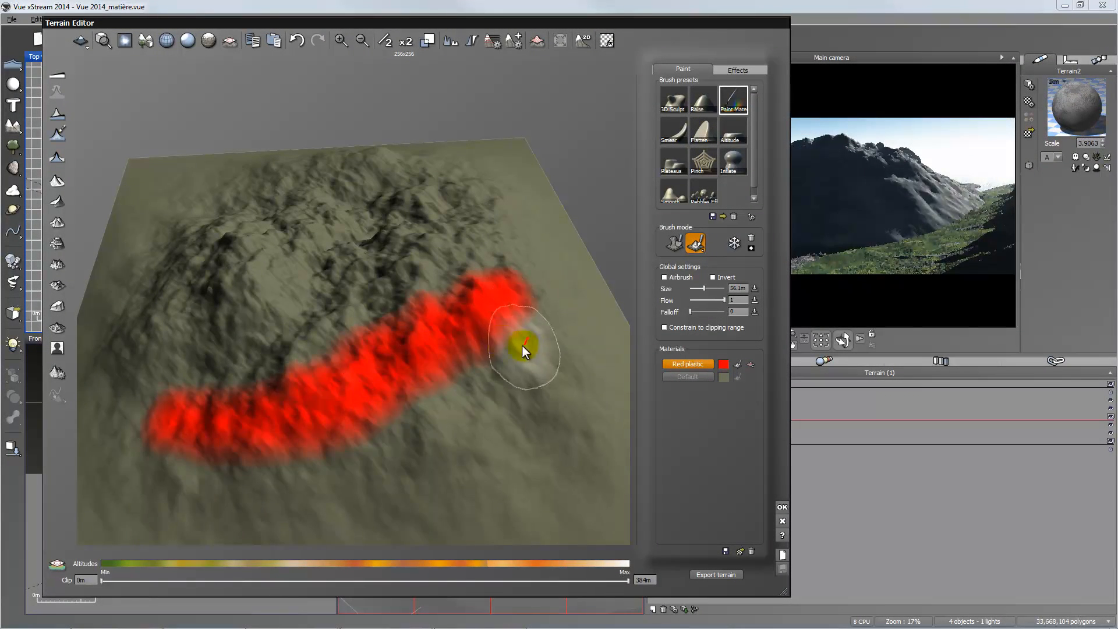
Step: Change the Red plastic layer's display colour to the light blue favourite (red 71, green 182, blue 255)
mouse_move(524, 342)
right_down()
mouse_move(481, 317)
mouse_move(539, 334)
mouse_move(515, 298)
mouse_move(474, 350)
right_up()
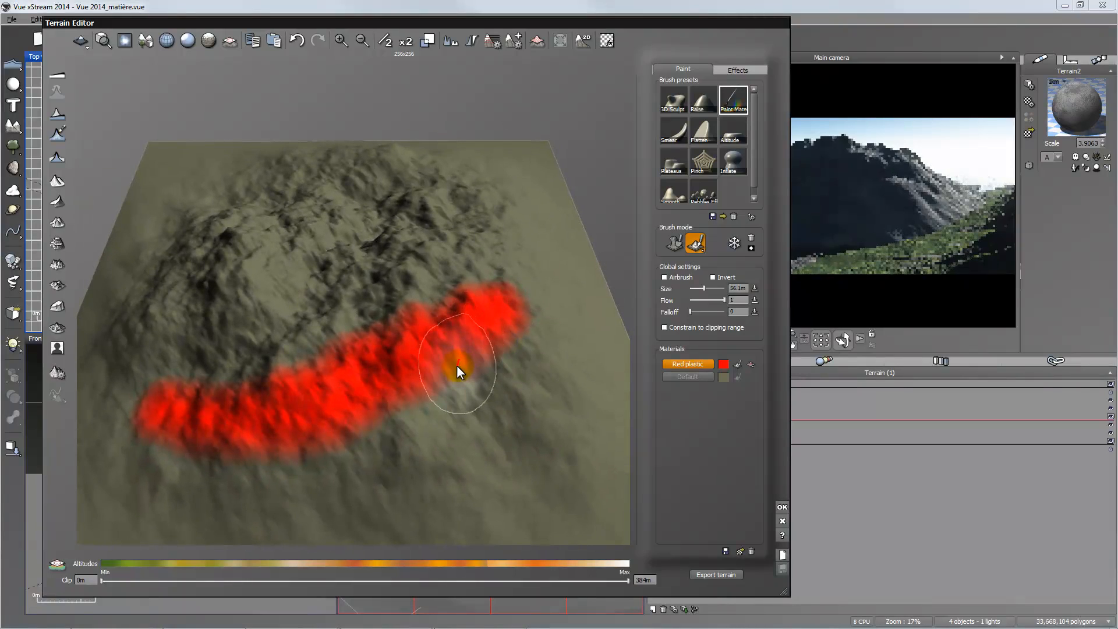
right_drag(449, 406, 555, 387)
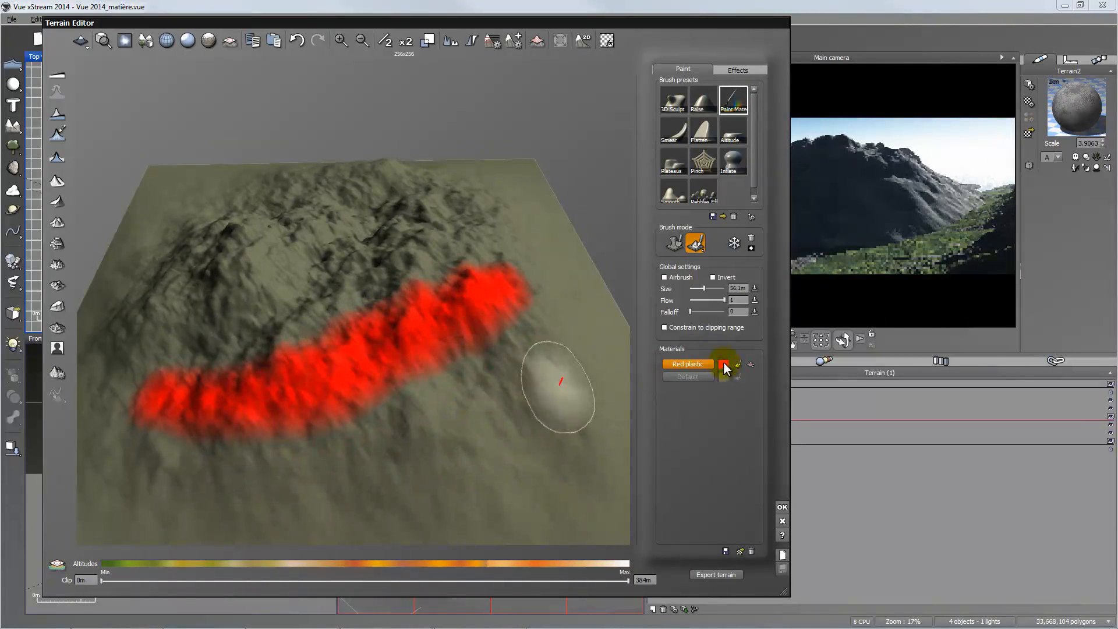
right_click(722, 365)
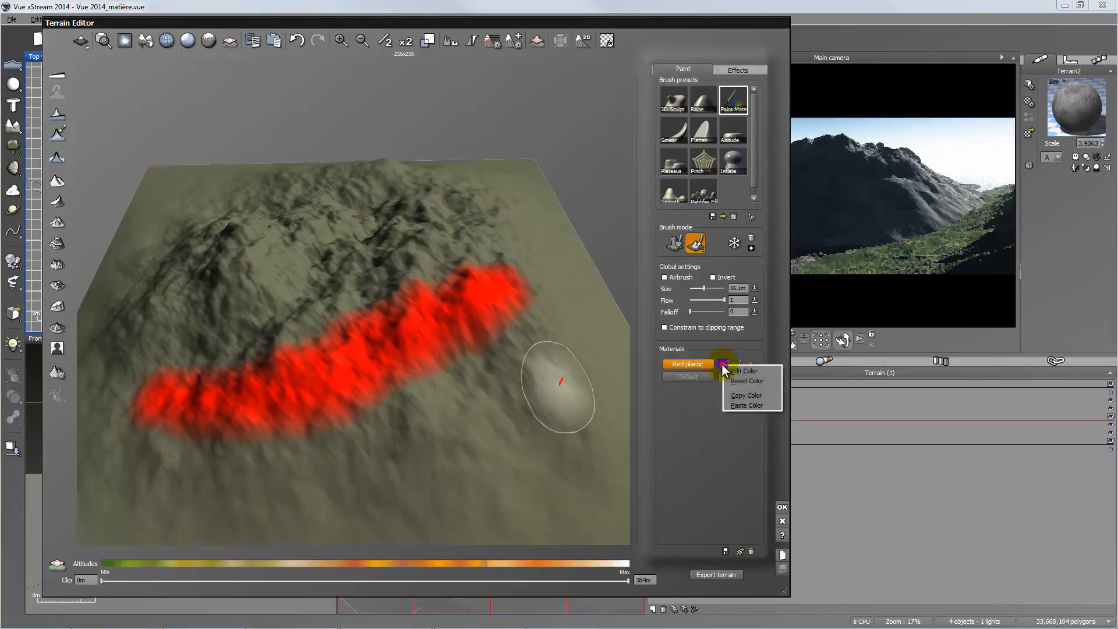
click(738, 369)
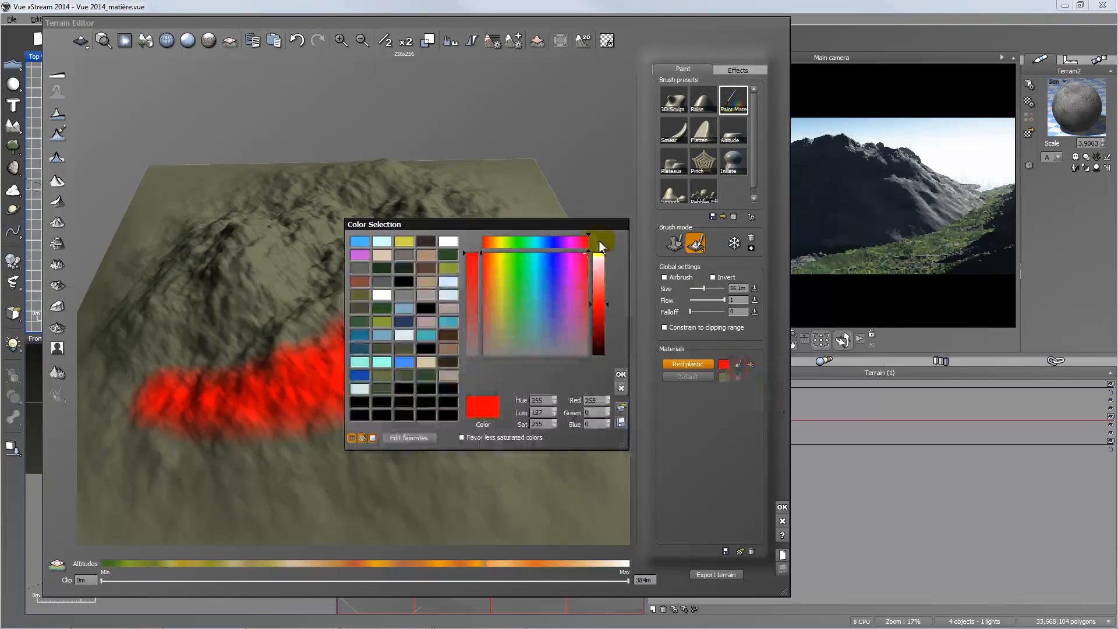
drag(575, 225, 984, 123)
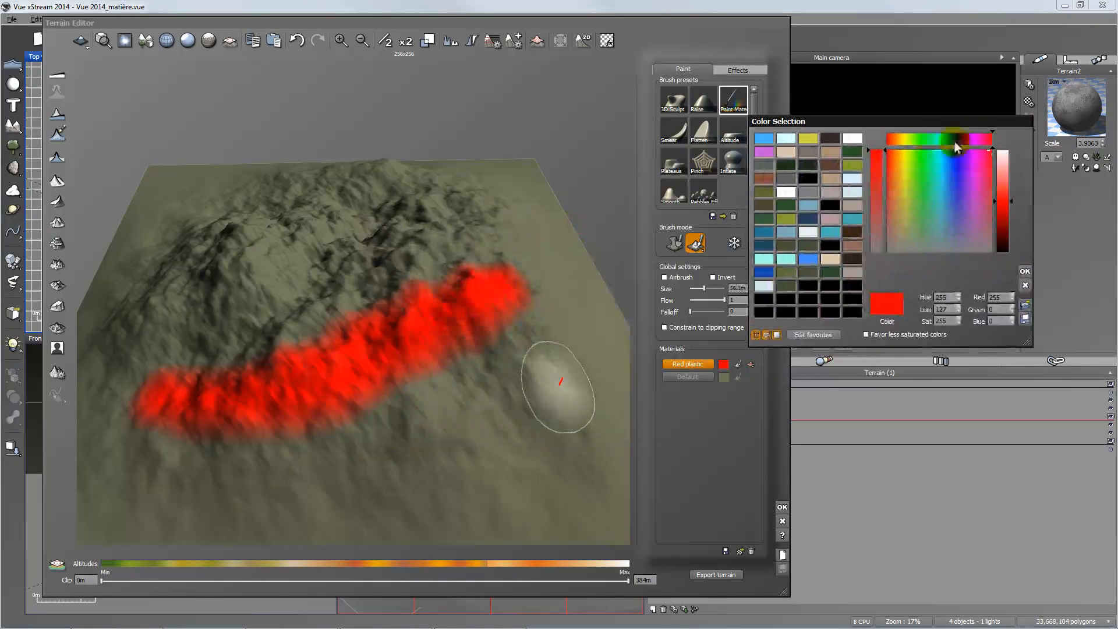
click(767, 138)
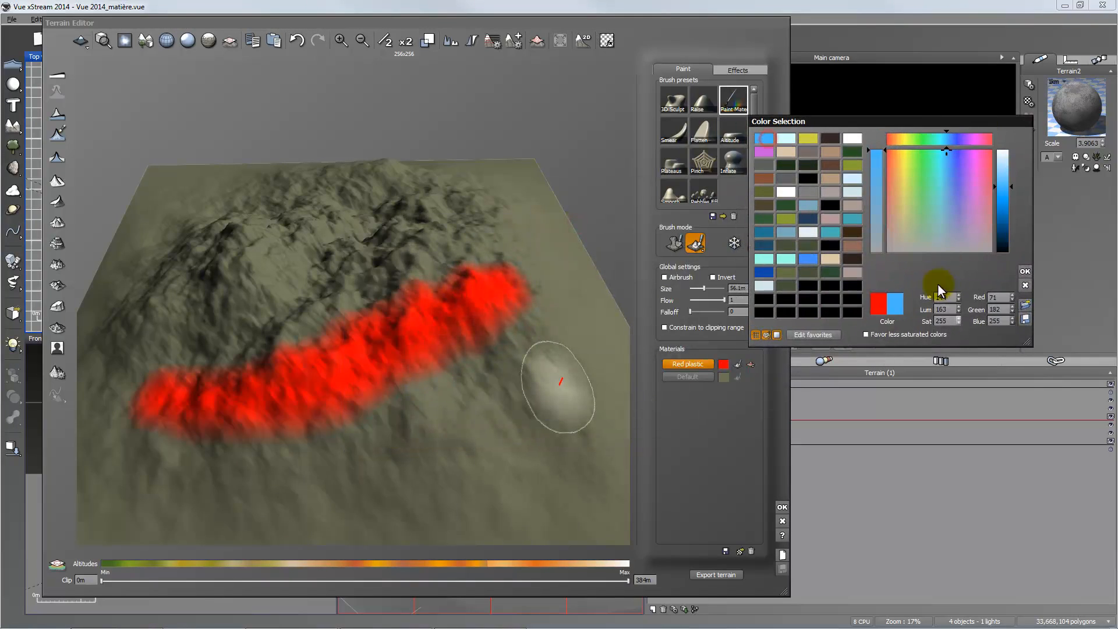
click(1025, 272)
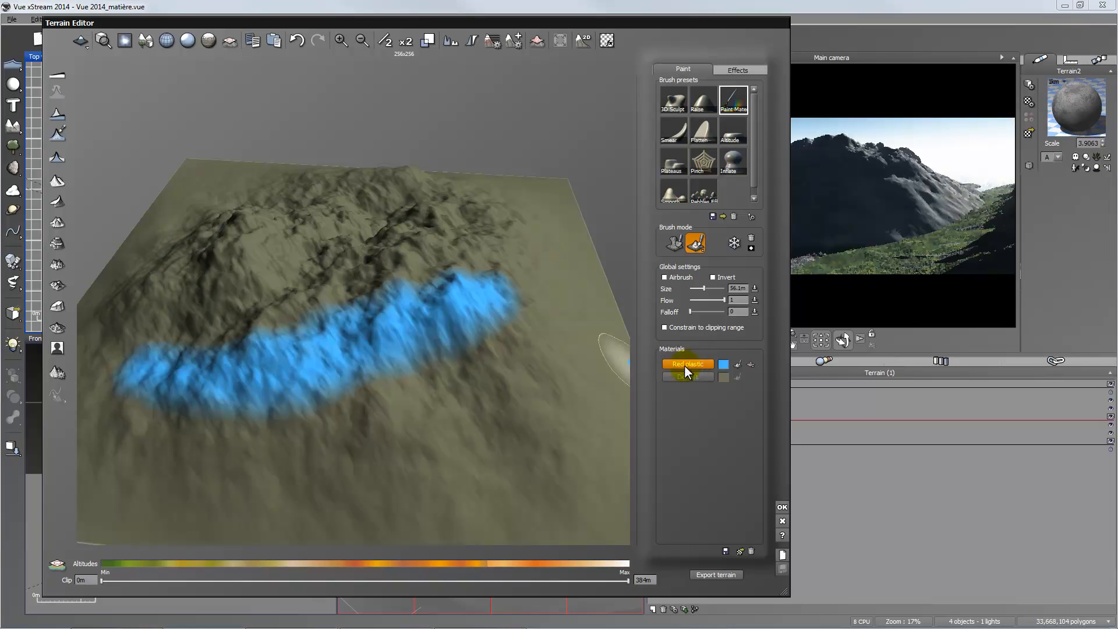
Step: Set the Red plastic layer's display colour to light red (red 255, green 71, blue 71)
right_click(722, 365)
click(751, 371)
drag(916, 163, 885, 151)
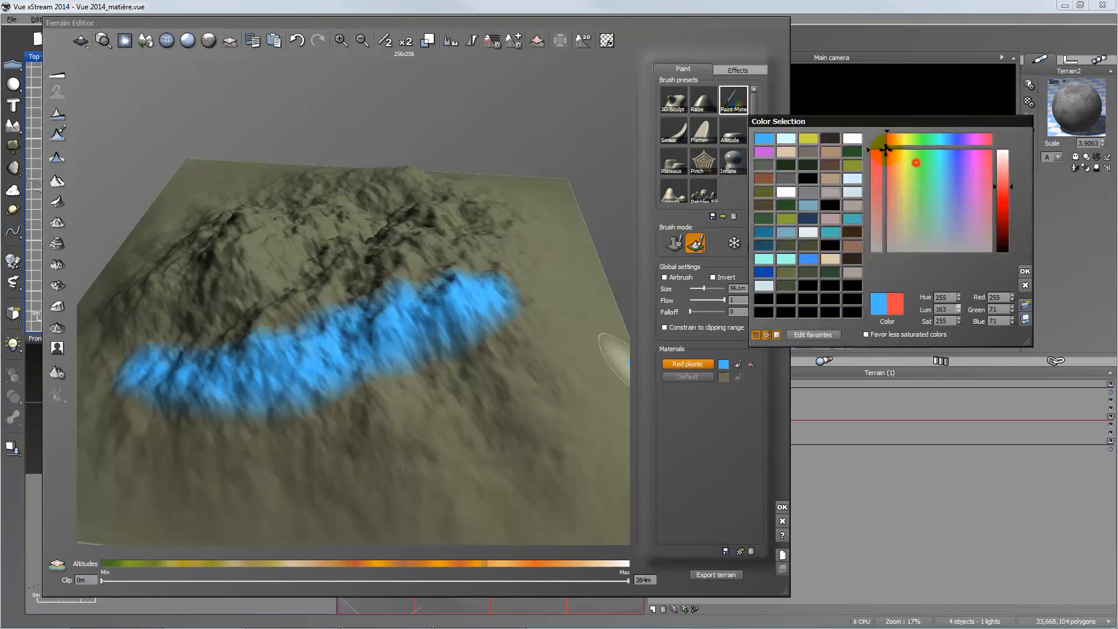
click(1025, 271)
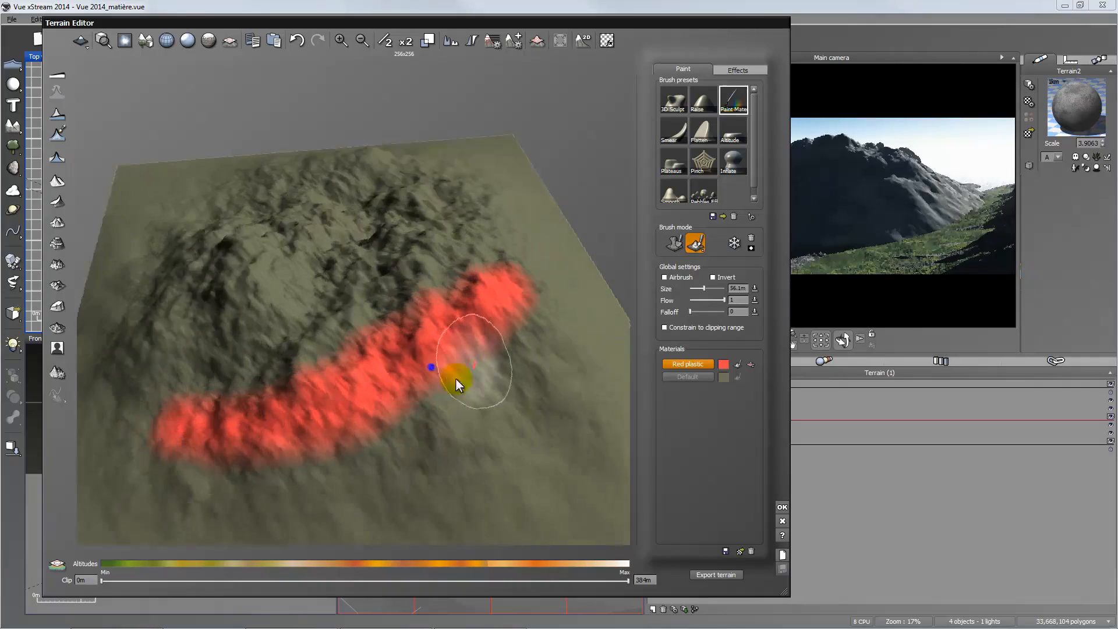
Step: Switch the Red plastic layer to hidden and on to frozen so its painted area is protected
right_drag(455, 378, 445, 368)
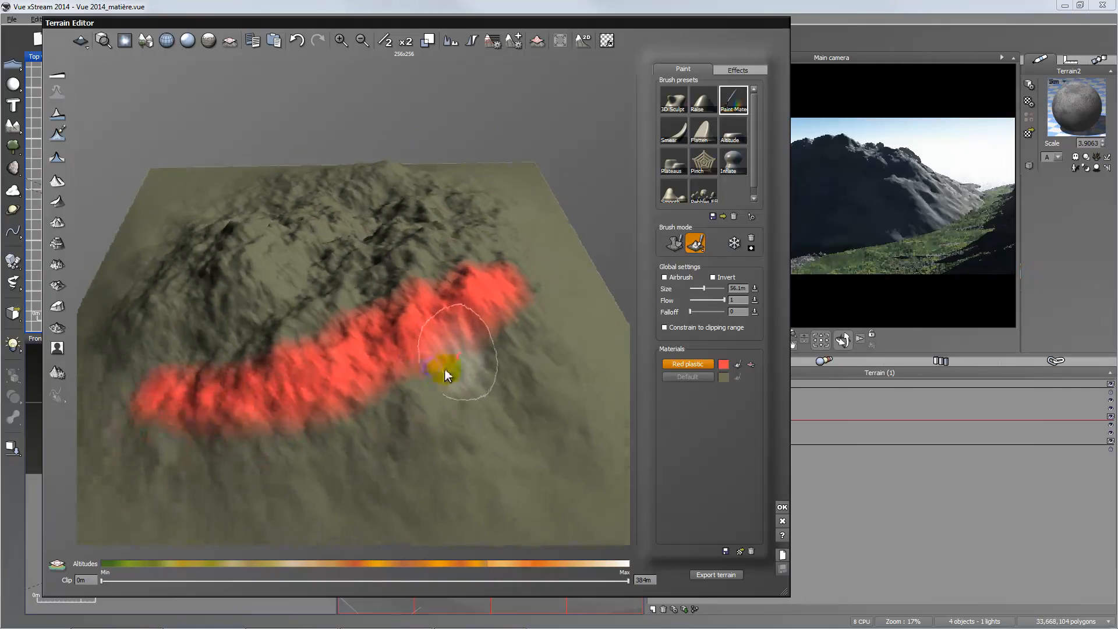
click(737, 364)
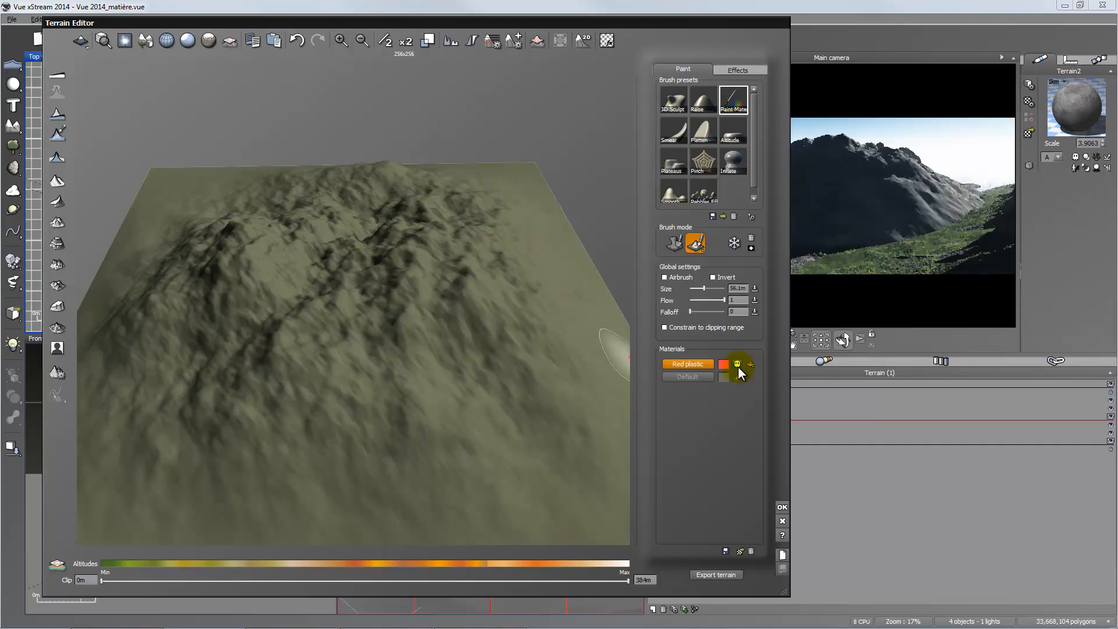
click(737, 364)
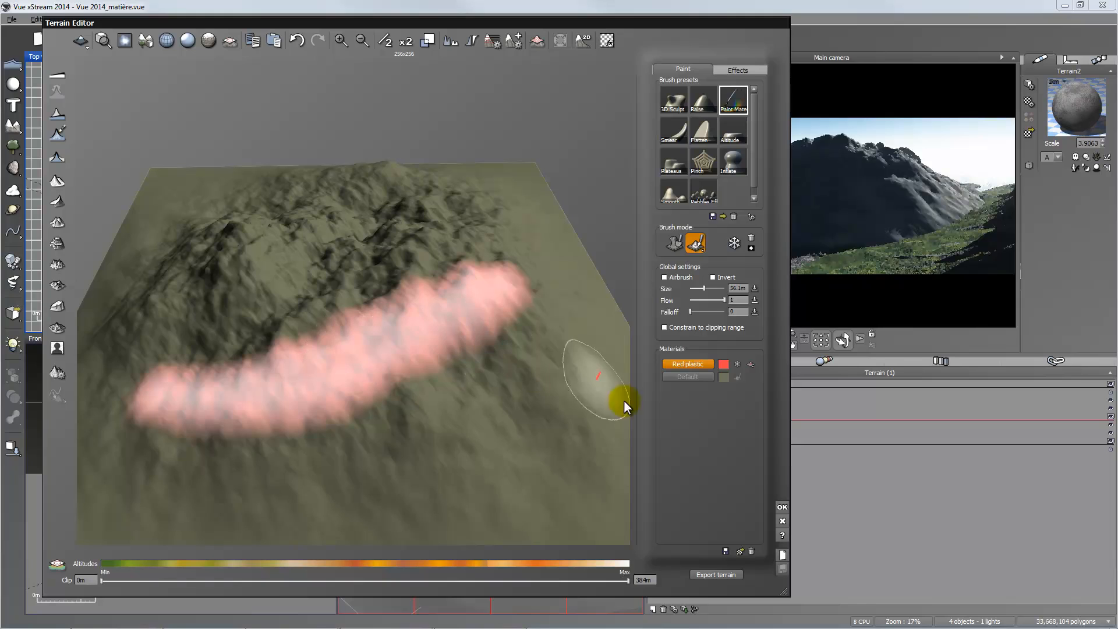
Step: Add a Green plastic material layer and paint it all around the frozen red band
click(739, 552)
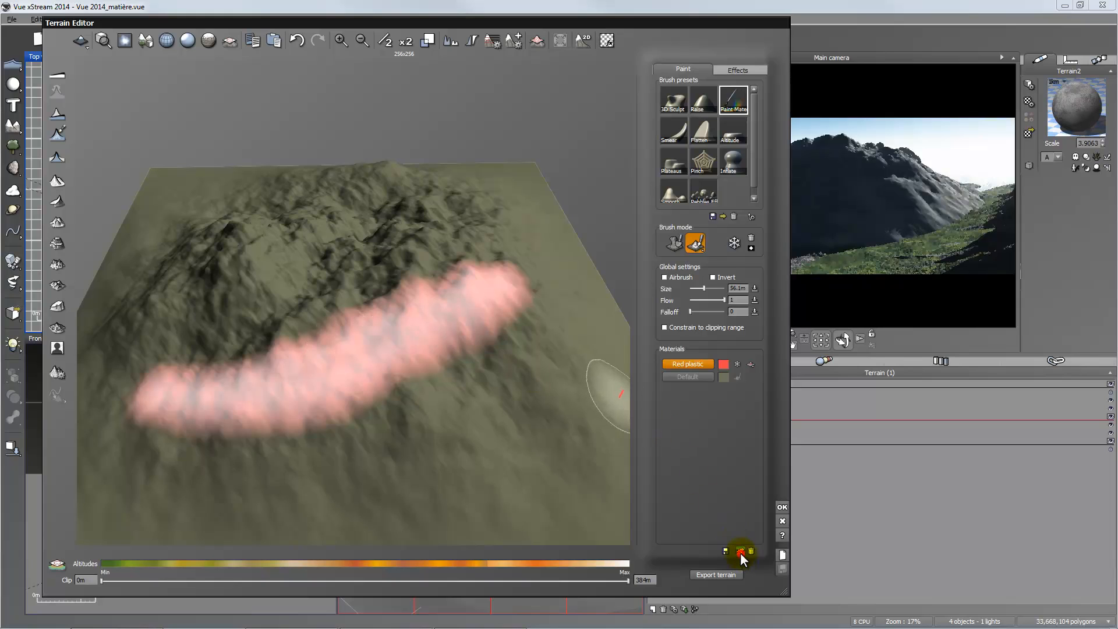
click(387, 197)
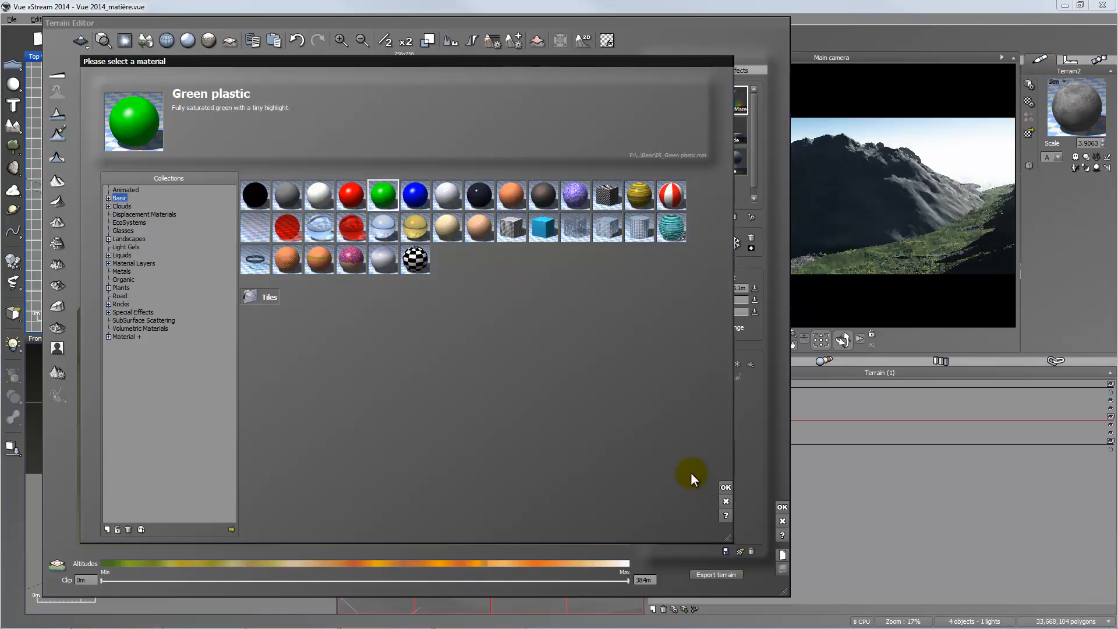
click(725, 488)
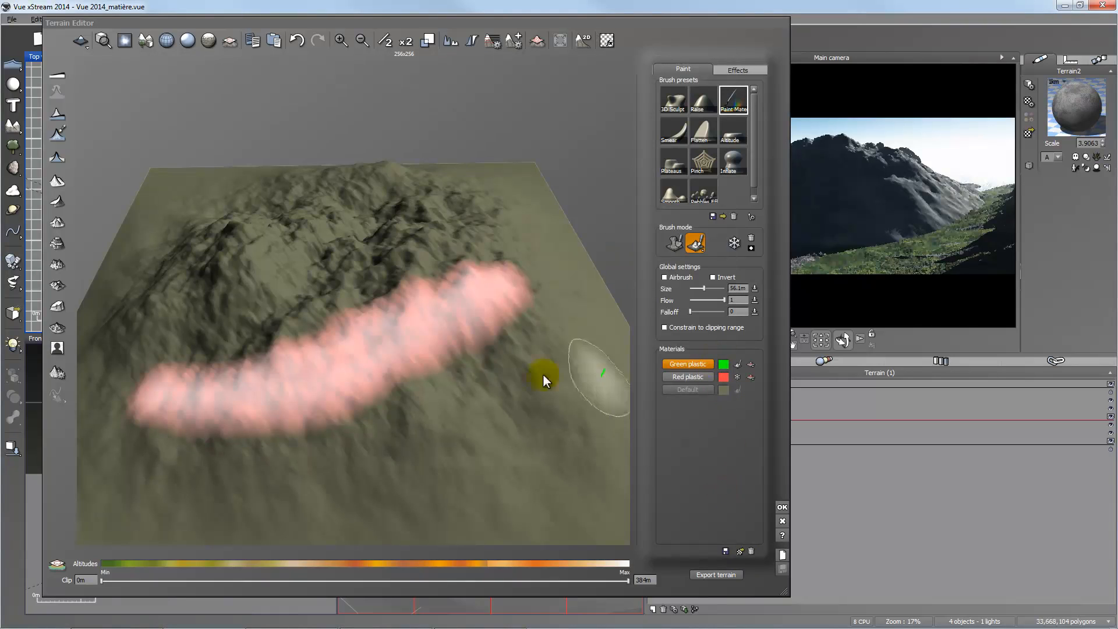
mouse_move(536, 345)
mouse_down()
mouse_move(461, 399)
mouse_move(237, 463)
mouse_move(174, 460)
mouse_move(137, 411)
mouse_move(143, 358)
mouse_move(219, 355)
mouse_move(349, 296)
mouse_move(489, 262)
mouse_move(527, 292)
mouse_move(523, 337)
mouse_move(541, 349)
mouse_up()
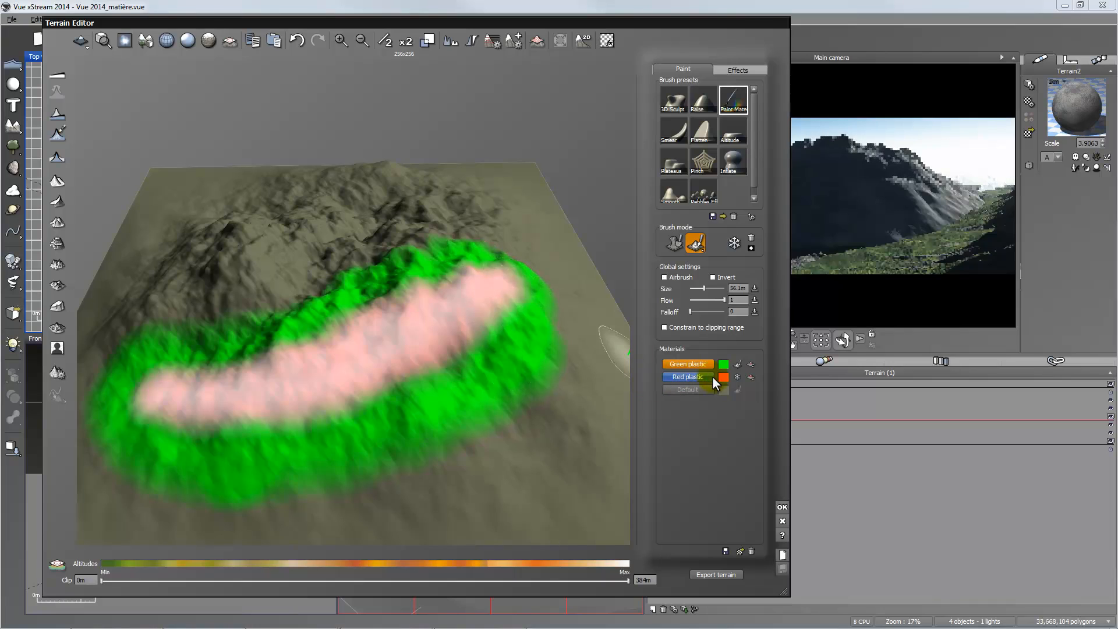
Step: Unfreeze the Red plastic layer, and hide and redisplay the Green plastic layer
click(737, 376)
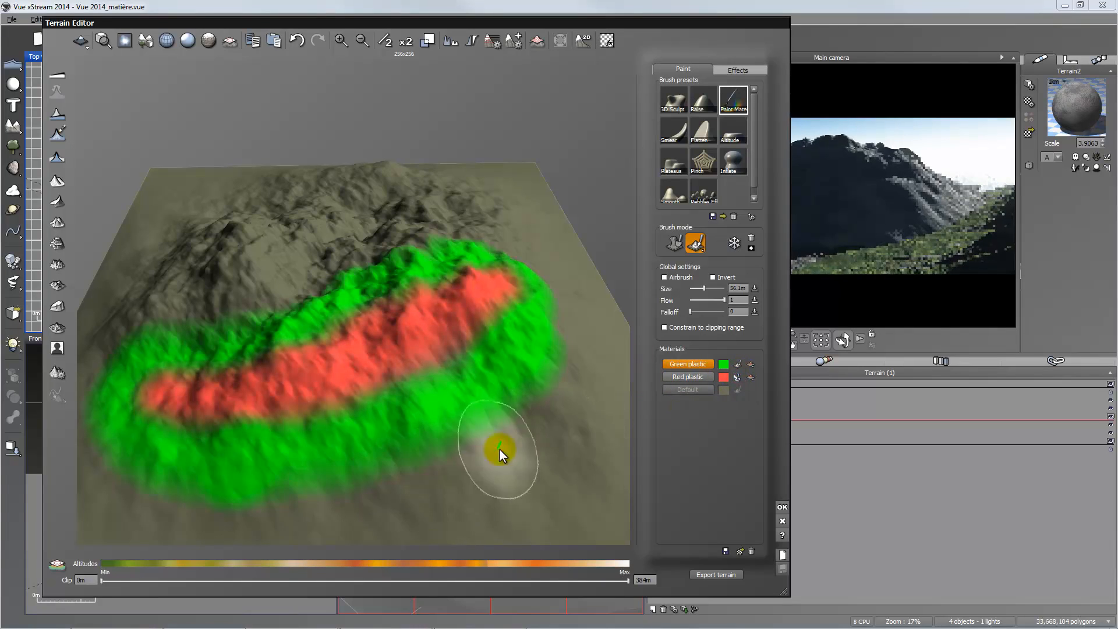
click(737, 364)
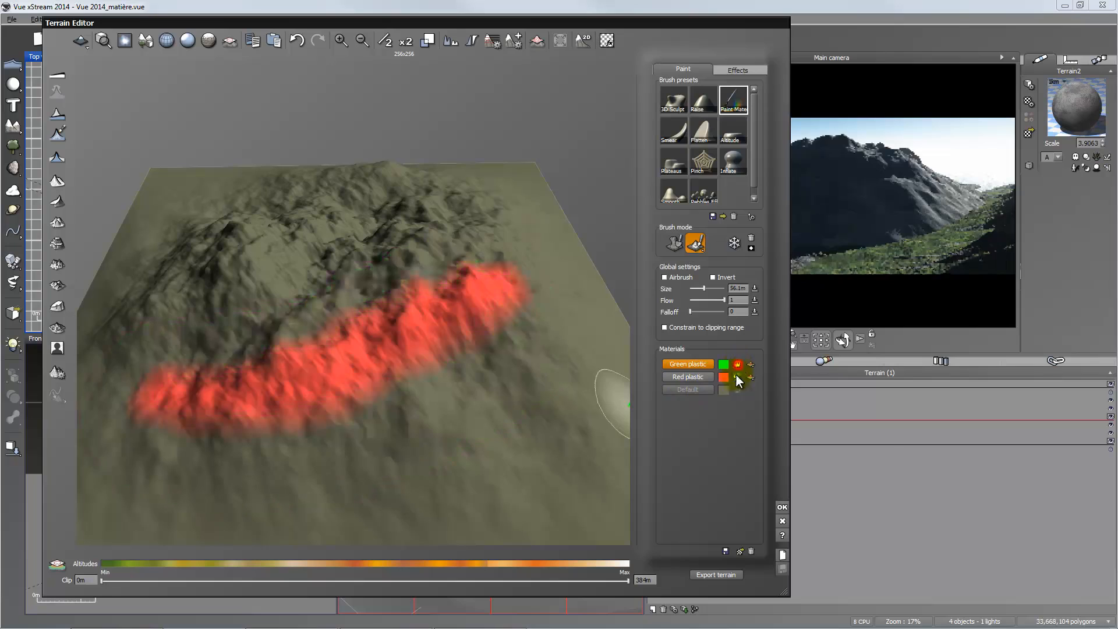
click(736, 365)
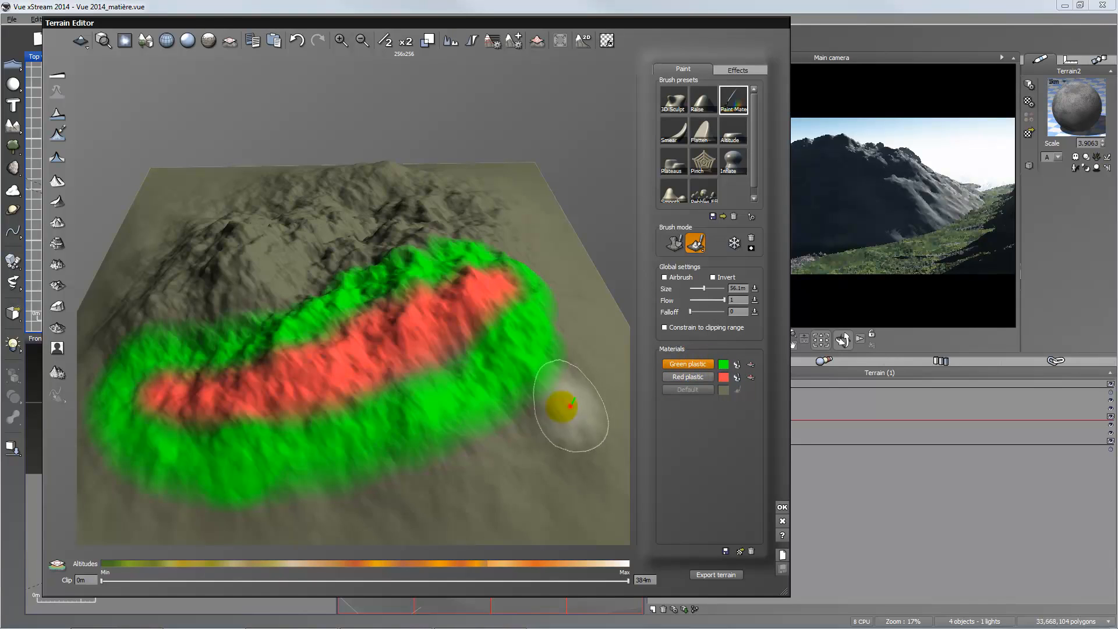
Step: Erase part of the green paint along the front edge of the red band and enable the Invert brush option
mouse_move(569, 406)
mouse_down()
mouse_move(491, 419)
mouse_move(407, 462)
mouse_move(424, 429)
mouse_move(511, 382)
mouse_move(516, 392)
mouse_move(429, 412)
mouse_move(404, 436)
mouse_move(518, 401)
mouse_up()
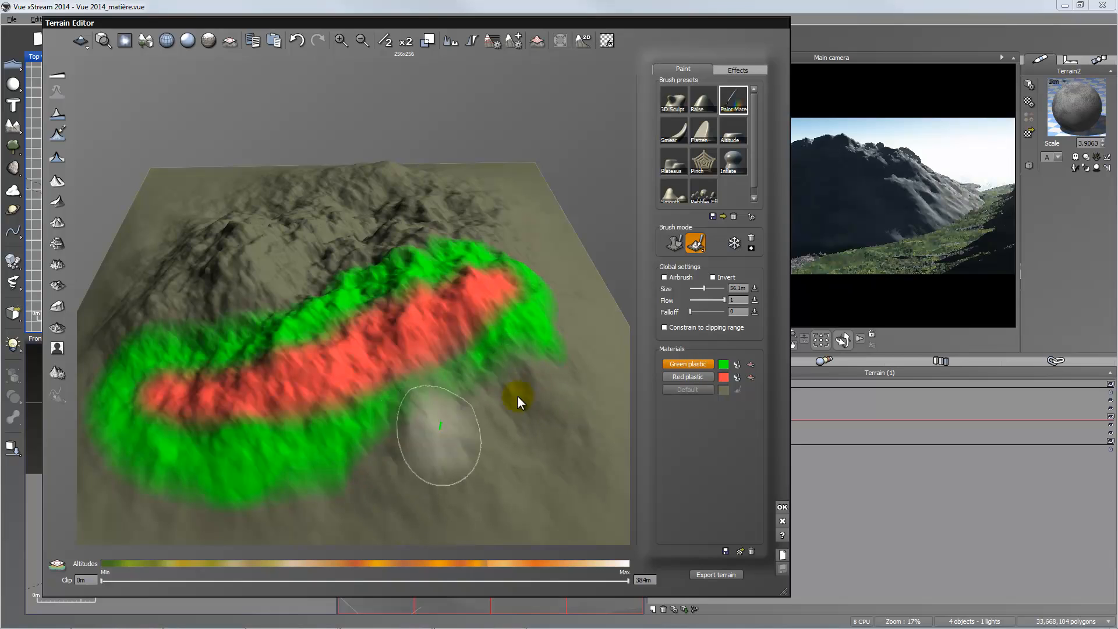
click(713, 278)
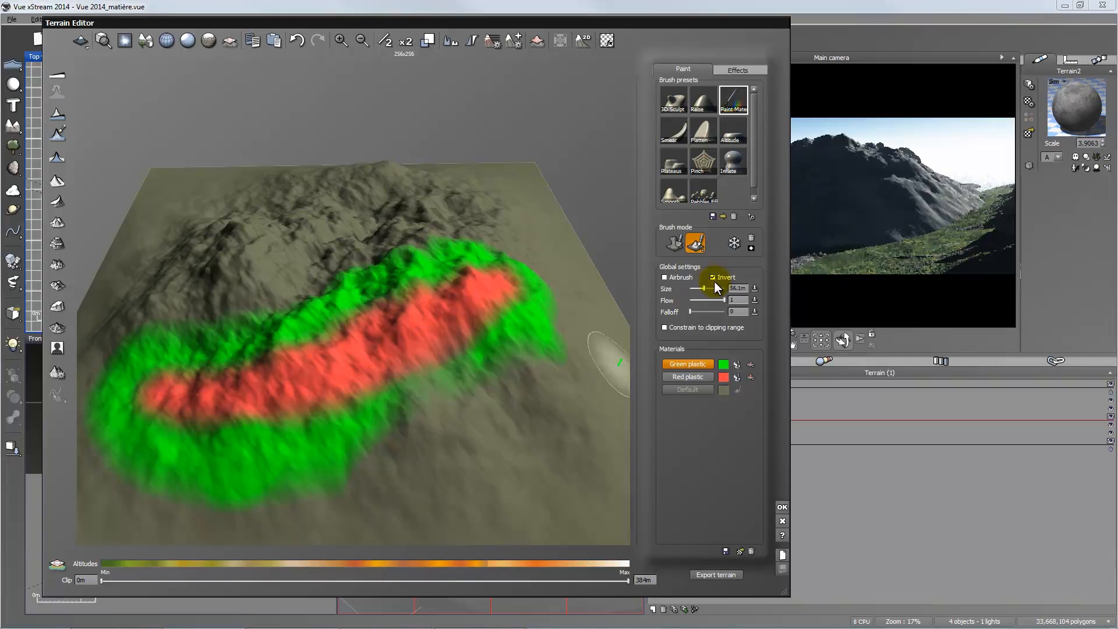
Step: Delete the Green plastic layer from the terrain's materials
right_drag(506, 404, 536, 417)
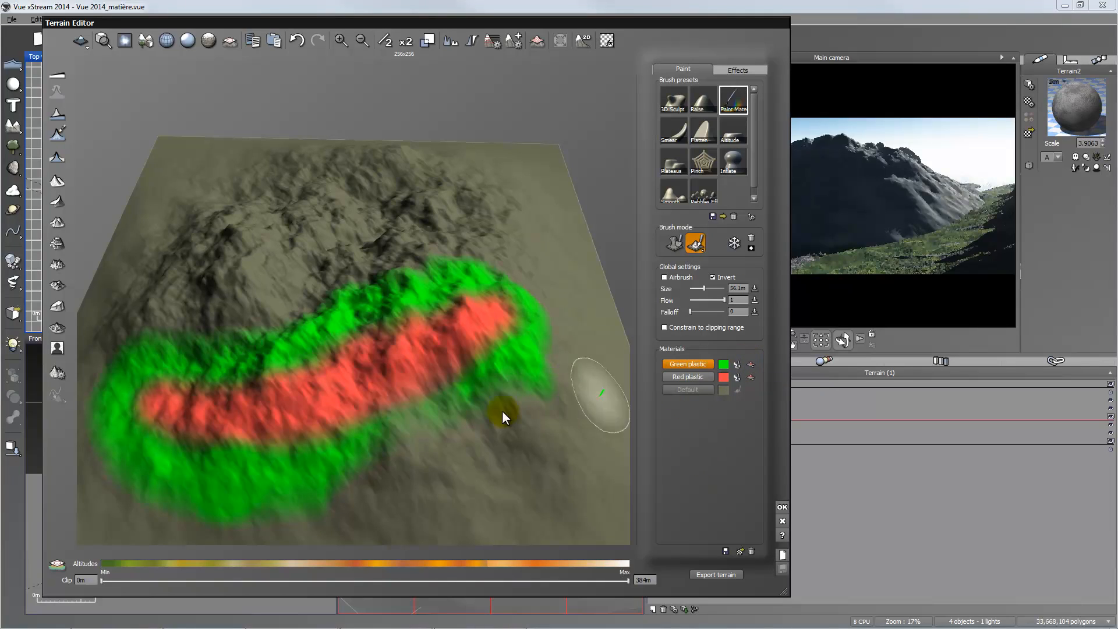
right_drag(458, 404, 430, 407)
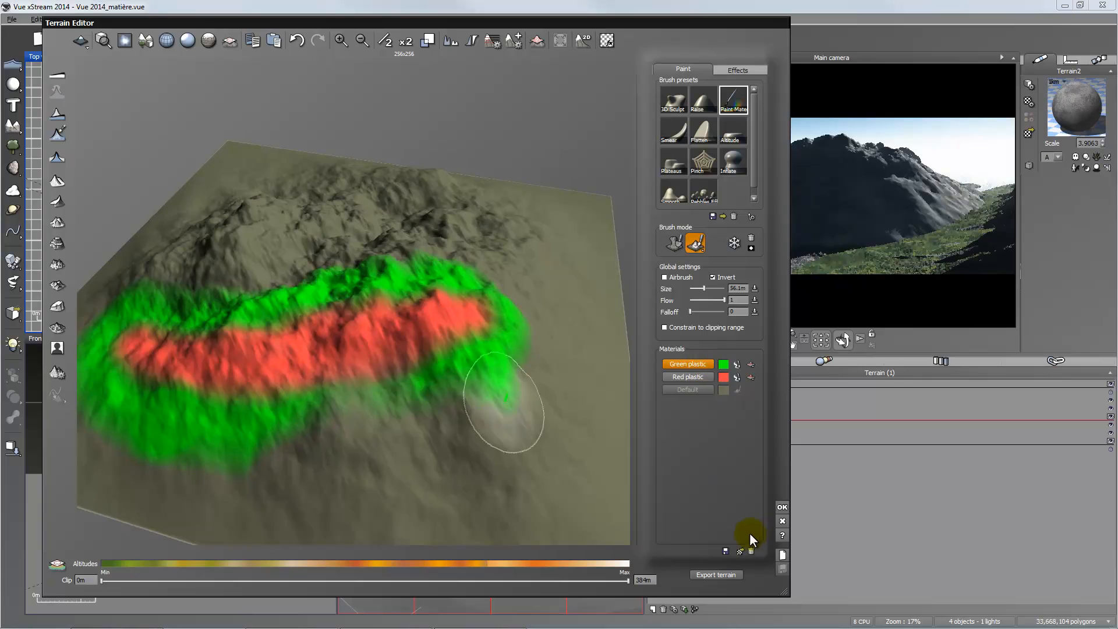
click(750, 551)
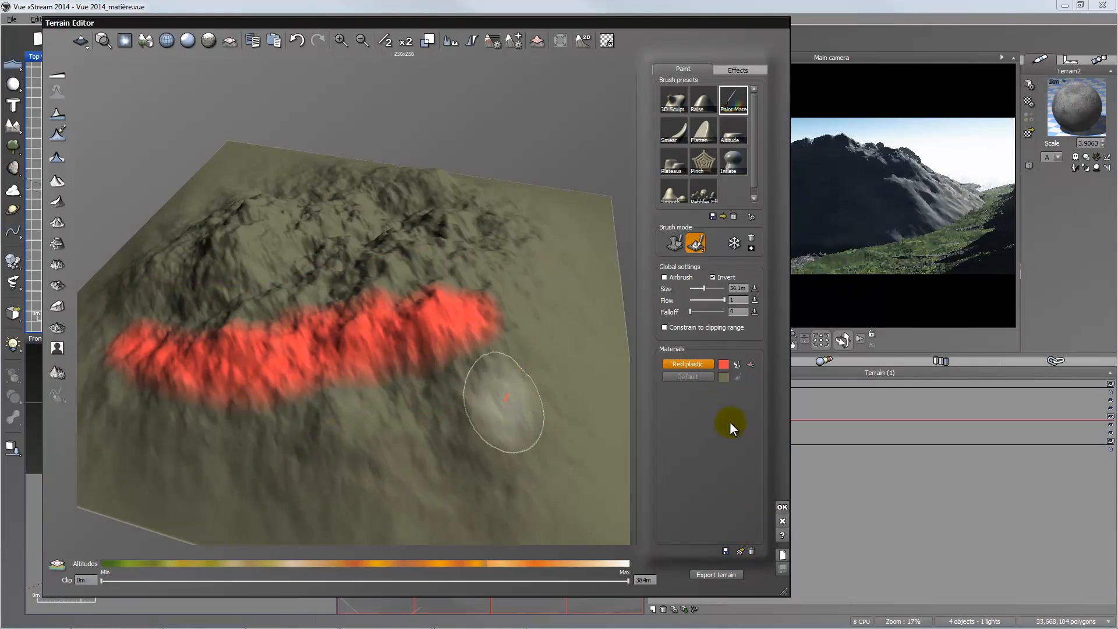
Step: Delete the Red plastic layer from the terrain's materials and accept the Terrain Editor changes
click(750, 551)
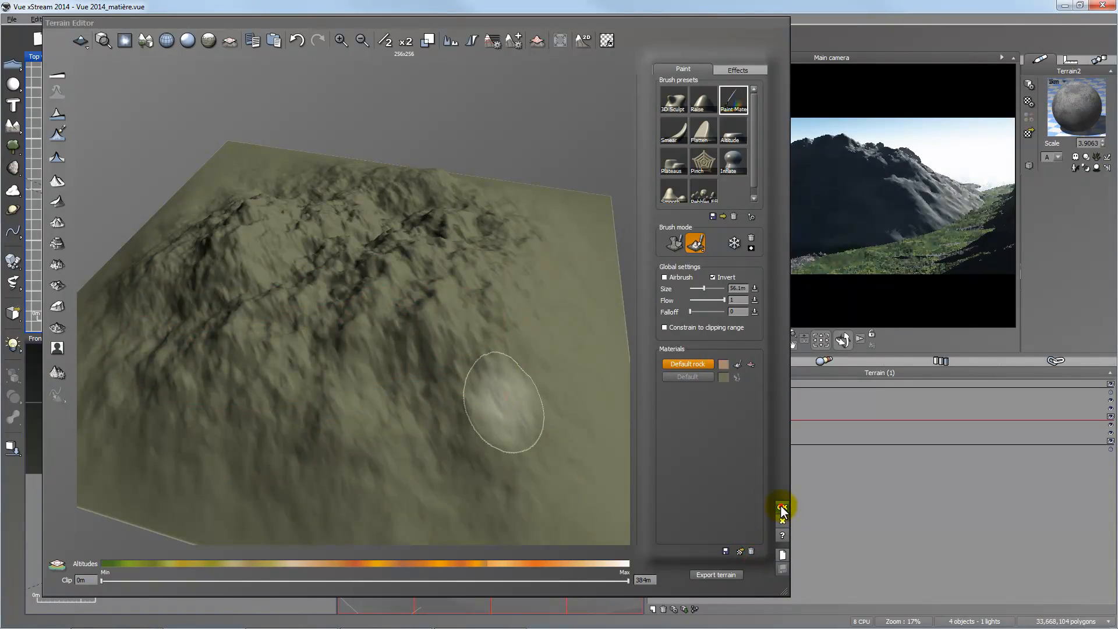
click(782, 506)
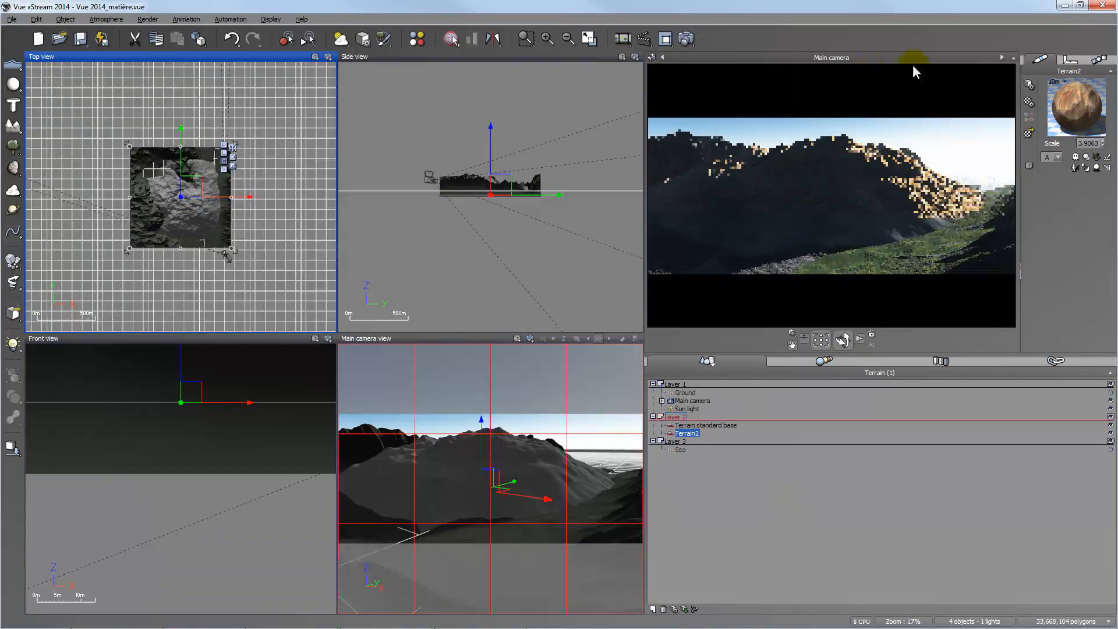
Step: Open Terrain2's material in the Advanced Material Editor and delete its Default rock layer
double_click(1071, 110)
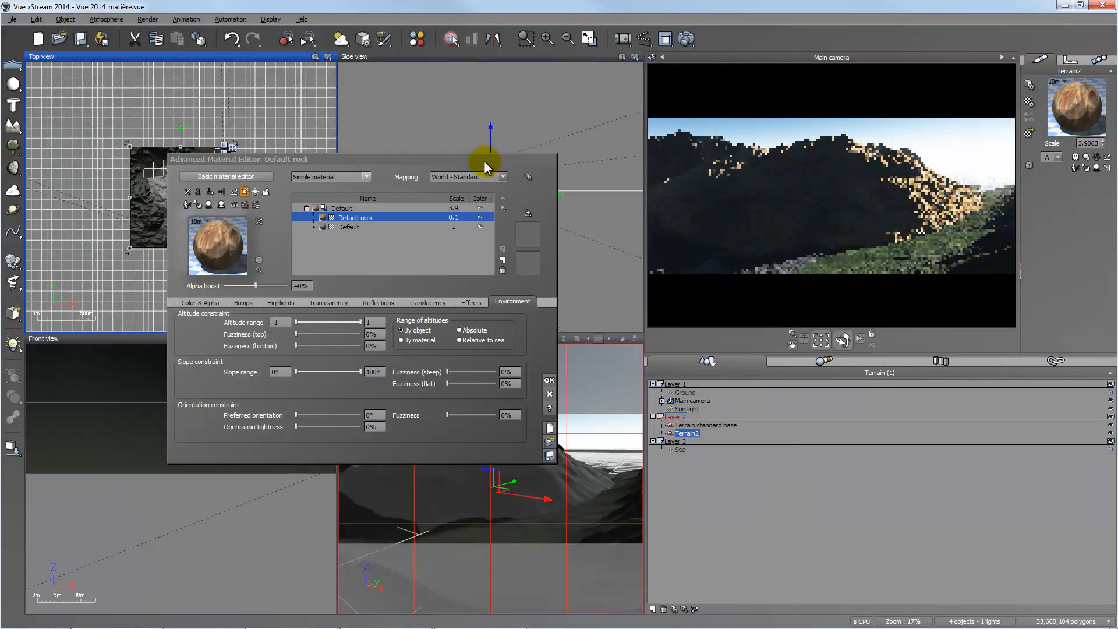
drag(485, 160, 563, 92)
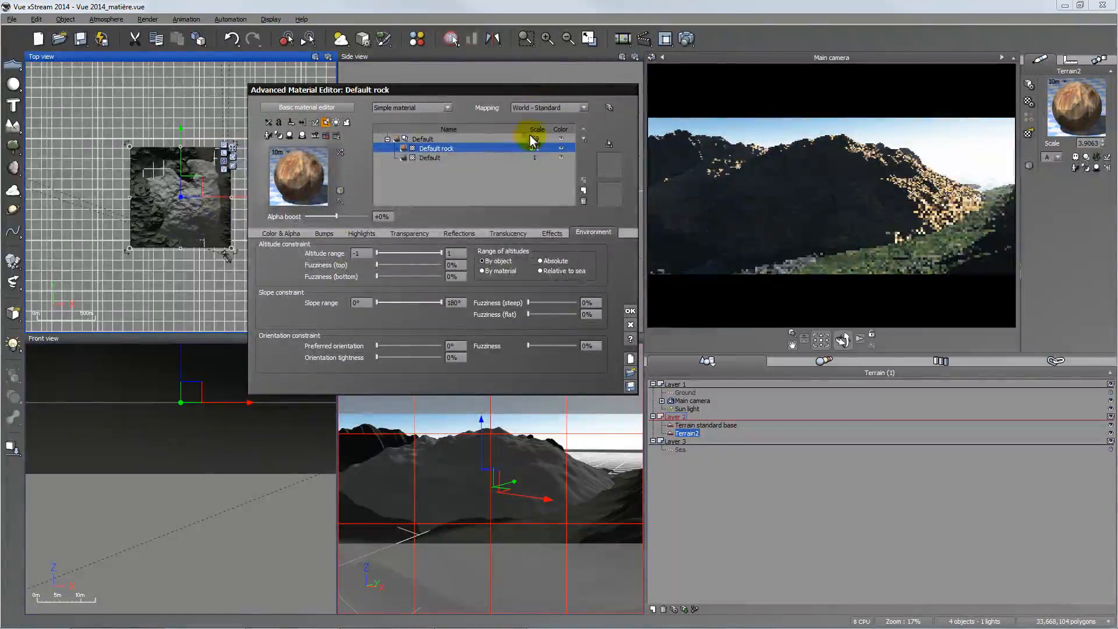
click(583, 200)
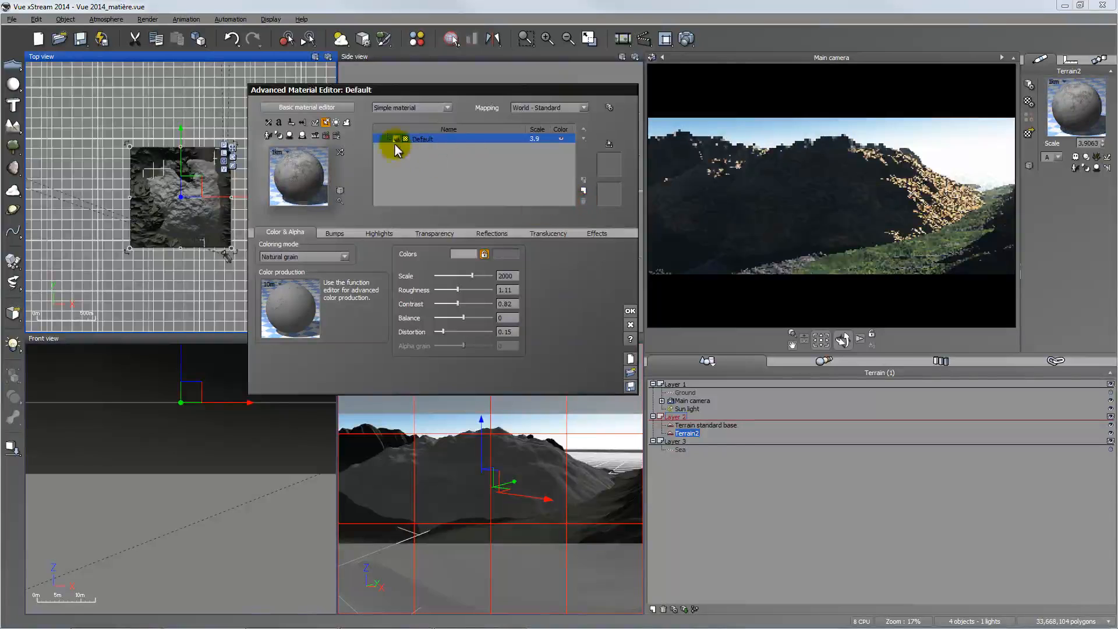
Step: Replace the remaining Default material with Red plastic from the Basic collection
click(319, 187)
click(351, 195)
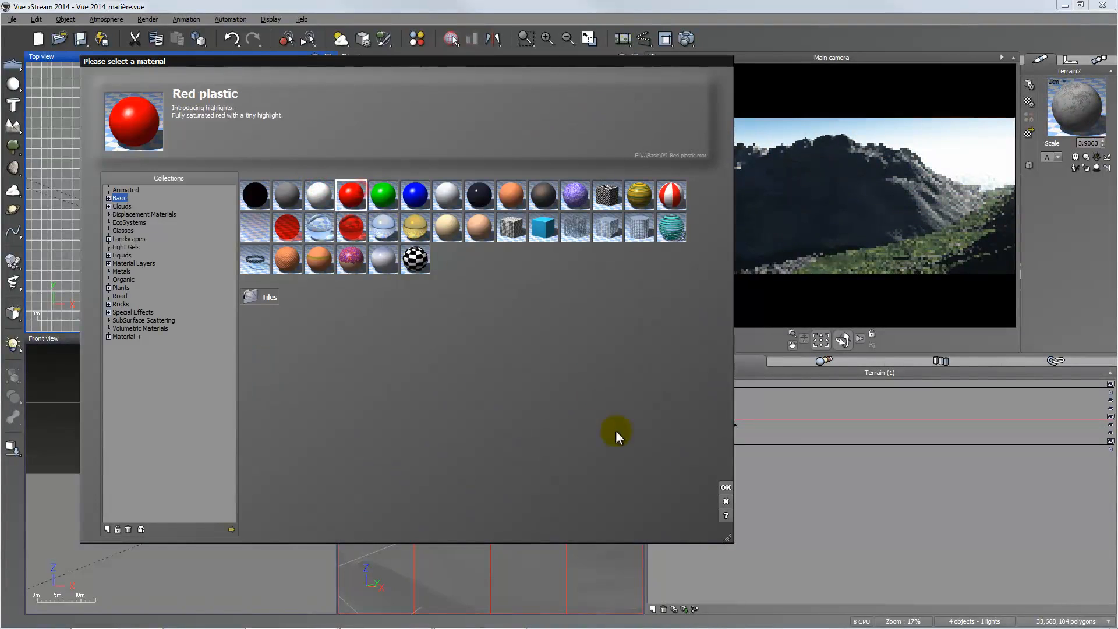
click(726, 487)
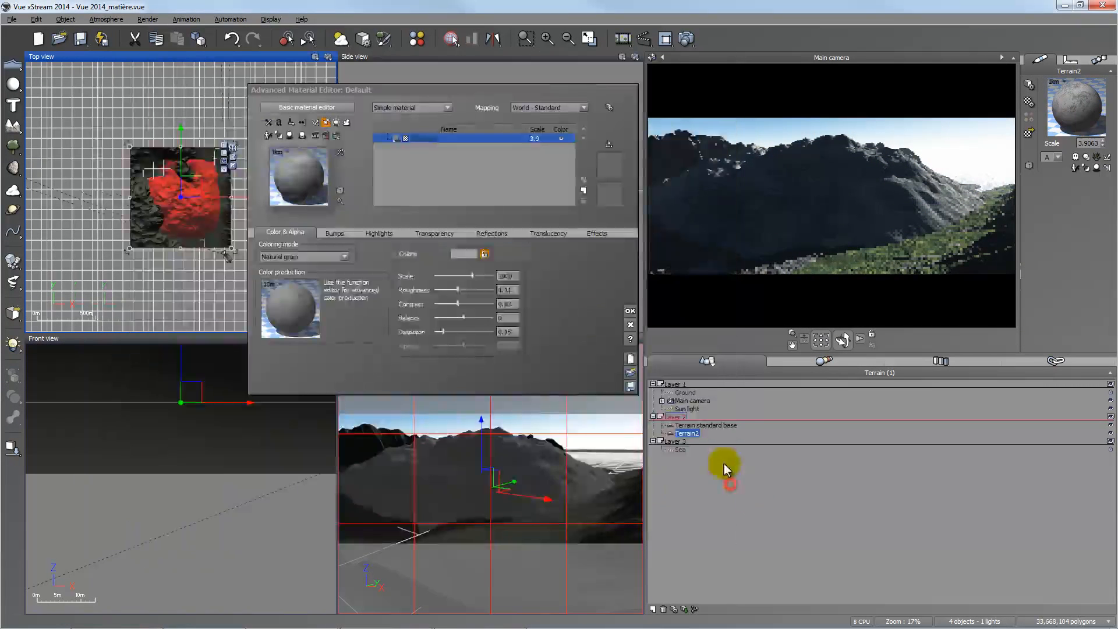
Step: Add a Green plastic layer above Red plastic and set its alpha boost to 0%
click(584, 192)
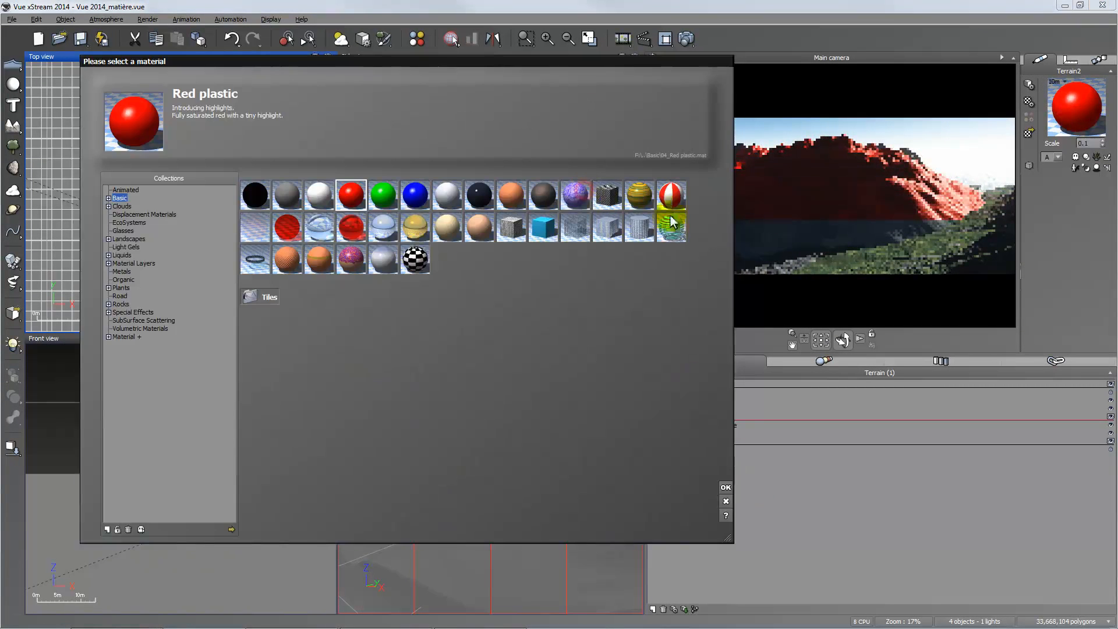
click(387, 197)
click(725, 488)
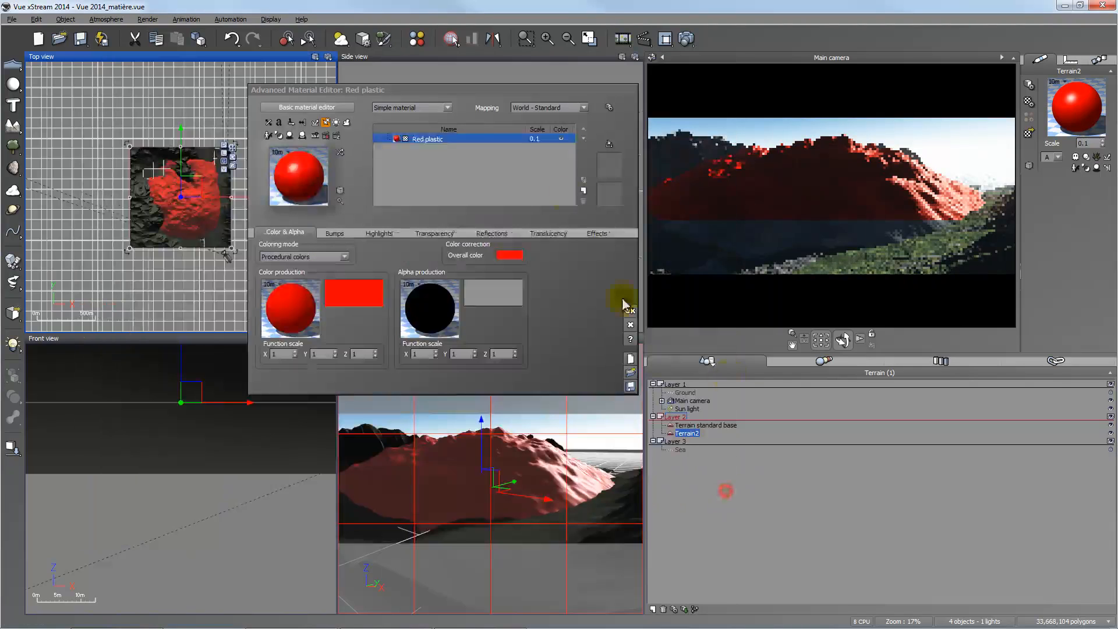
click(384, 216)
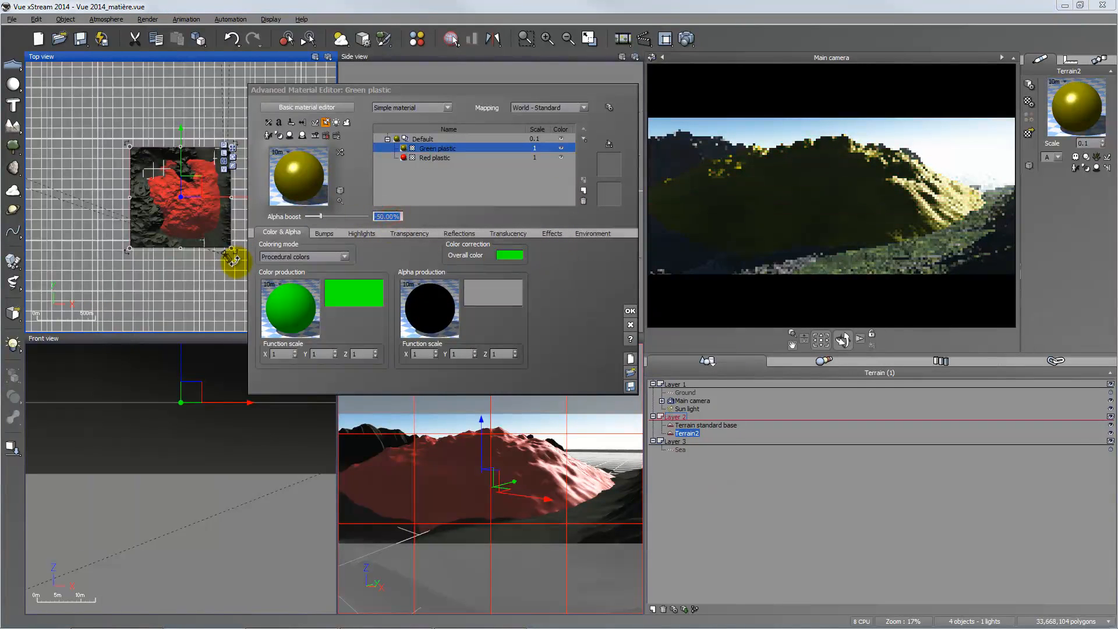
text(0)
key(Return)
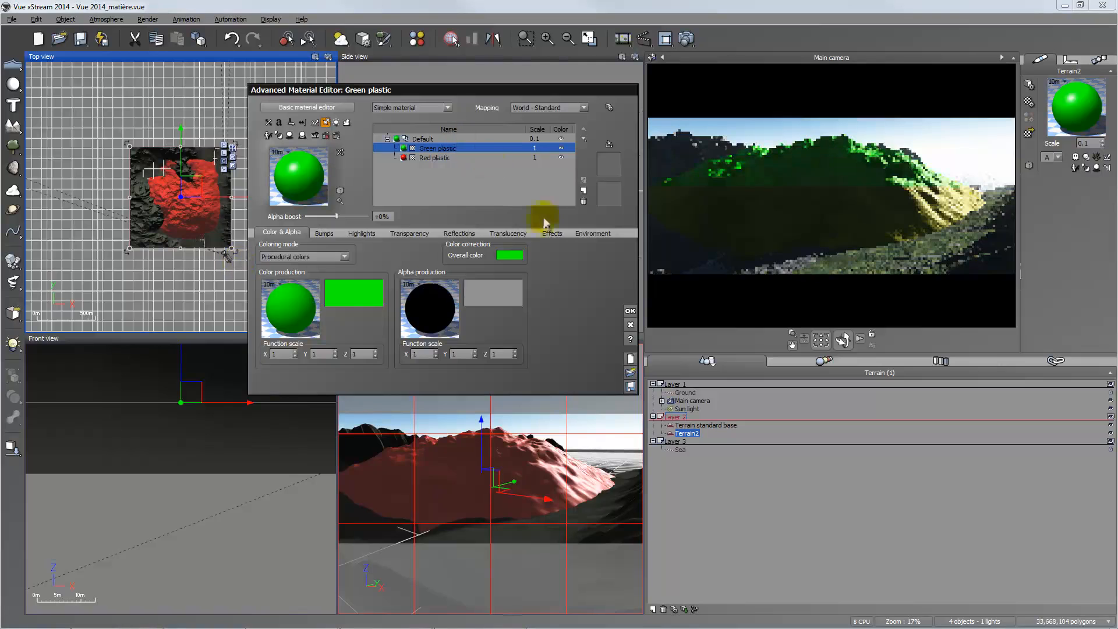
Step: Limit the Green plastic layer's altitude range to -0.12 through 0.32 and accept the material
click(581, 233)
drag(378, 254, 418, 254)
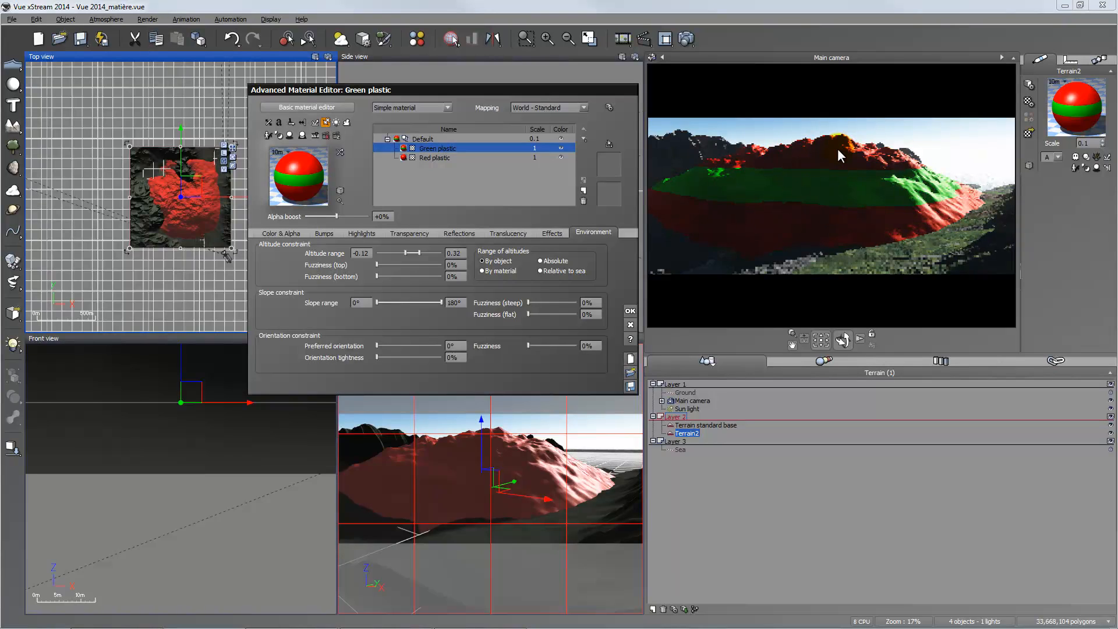
click(630, 310)
Step: Open Terrain2 in the Terrain Editor and choose the Paint Material brush preset
right_click(192, 192)
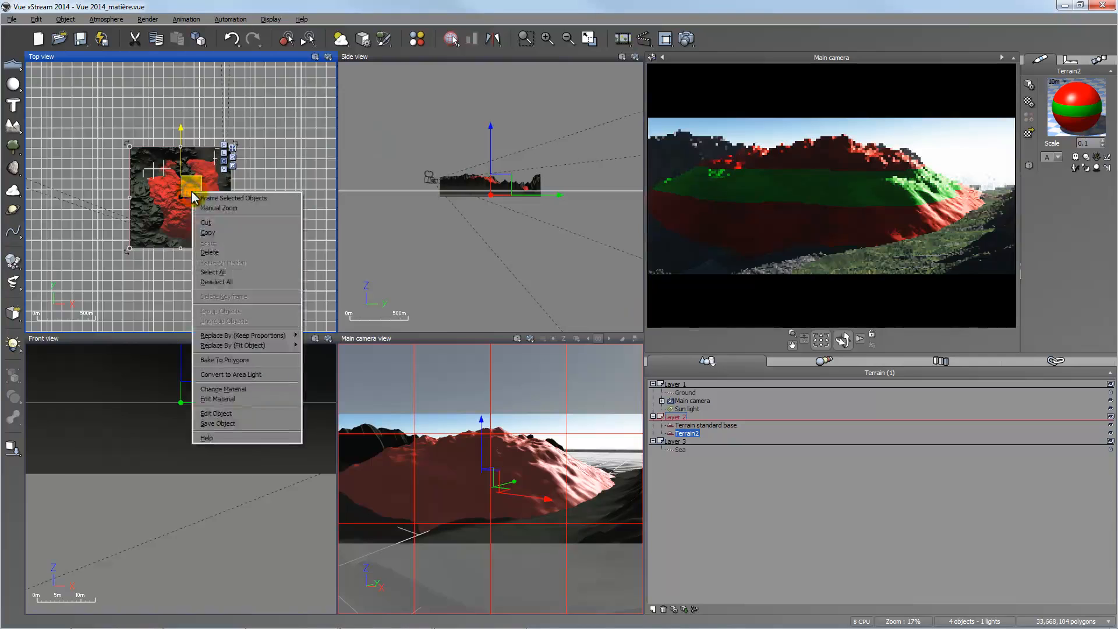
click(223, 417)
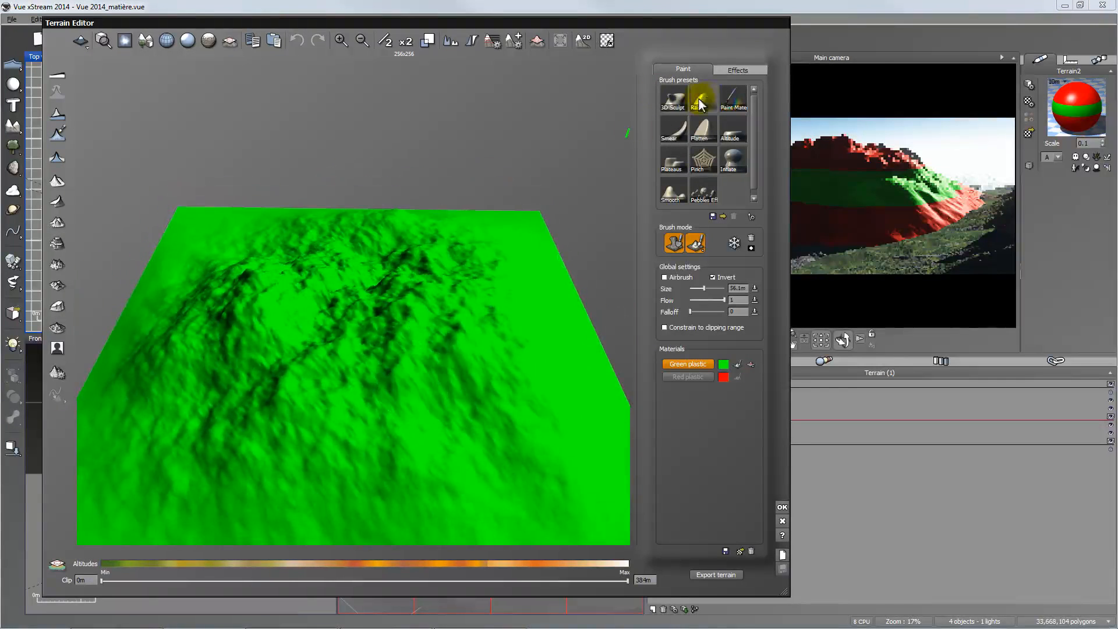
click(733, 97)
Step: Show the Green plastic layer's environment constraints on the terrain, hide them again, and leave the Terrain Editor without applying changes
click(750, 363)
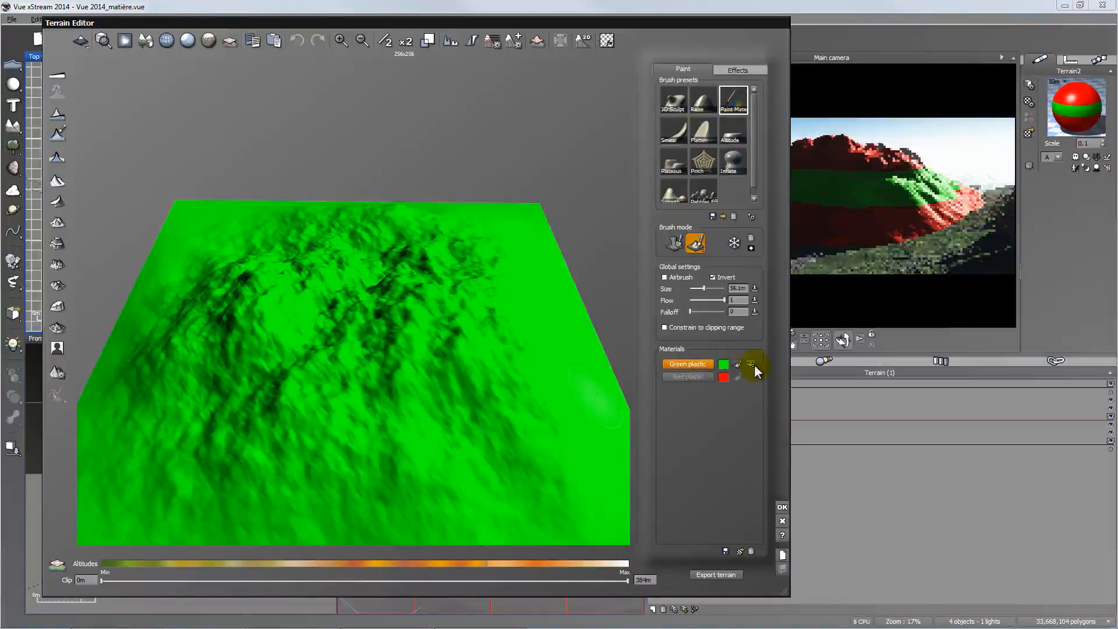
click(751, 366)
mouse_move(535, 433)
right_down()
mouse_move(458, 446)
mouse_move(473, 423)
right_up()
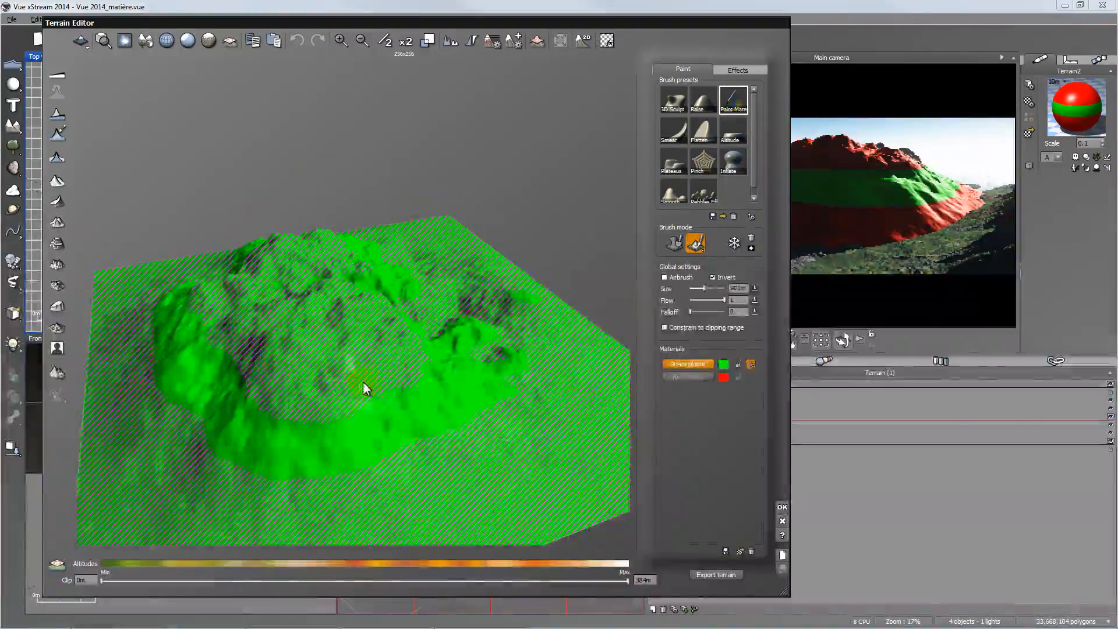
click(456, 464)
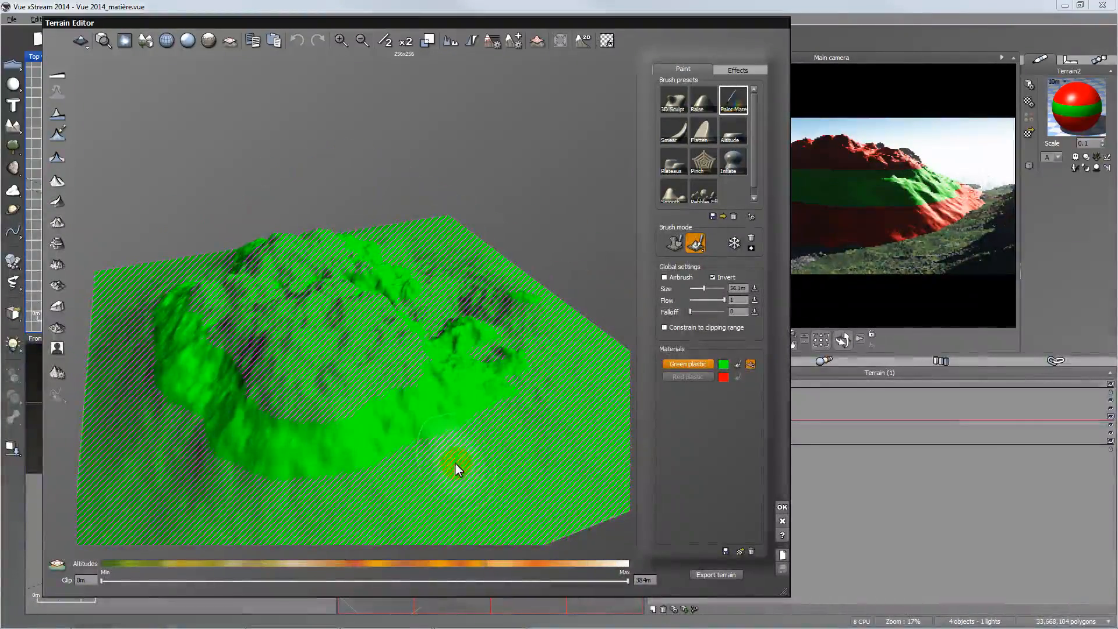
click(750, 365)
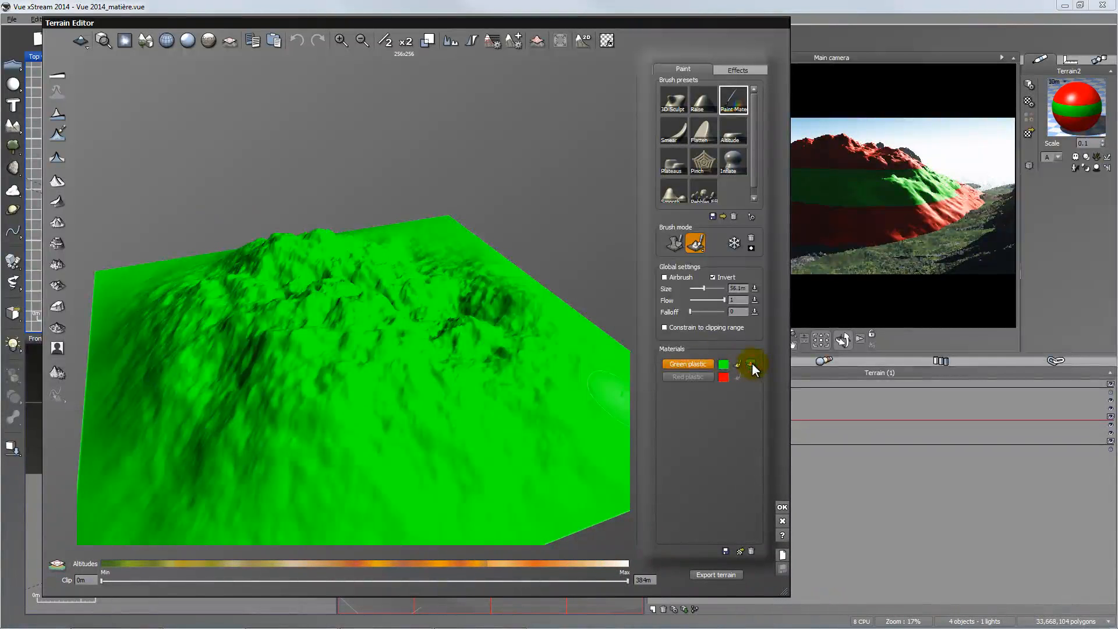
right_drag(456, 353, 469, 386)
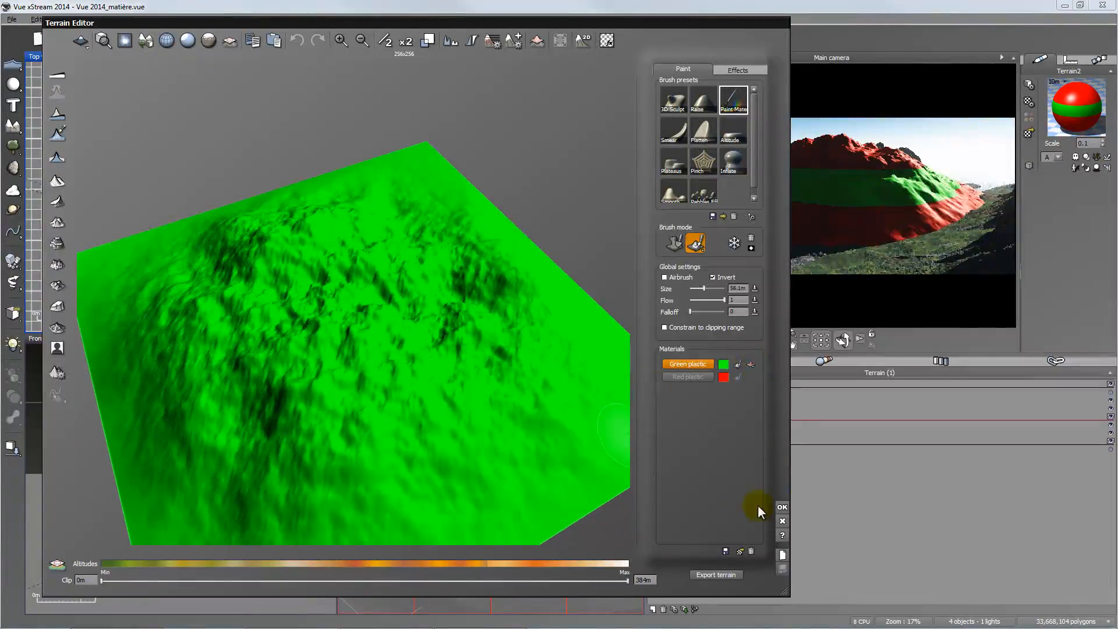
click(782, 519)
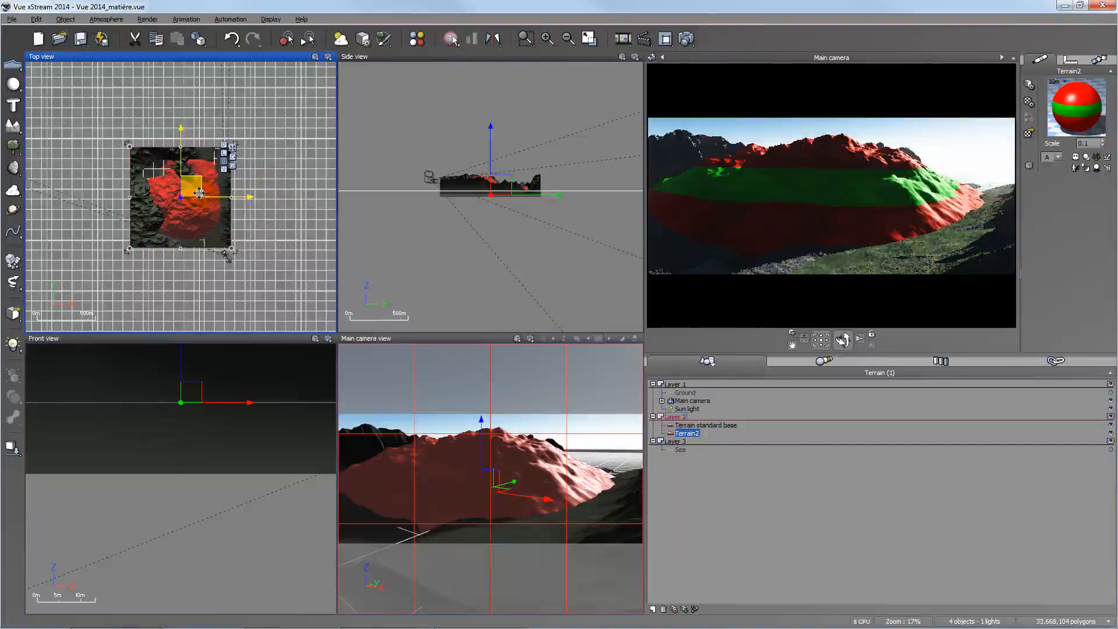
Step: Delete Terrain2 from the scene and open Terrain standard base in the Terrain Editor
key(Delete)
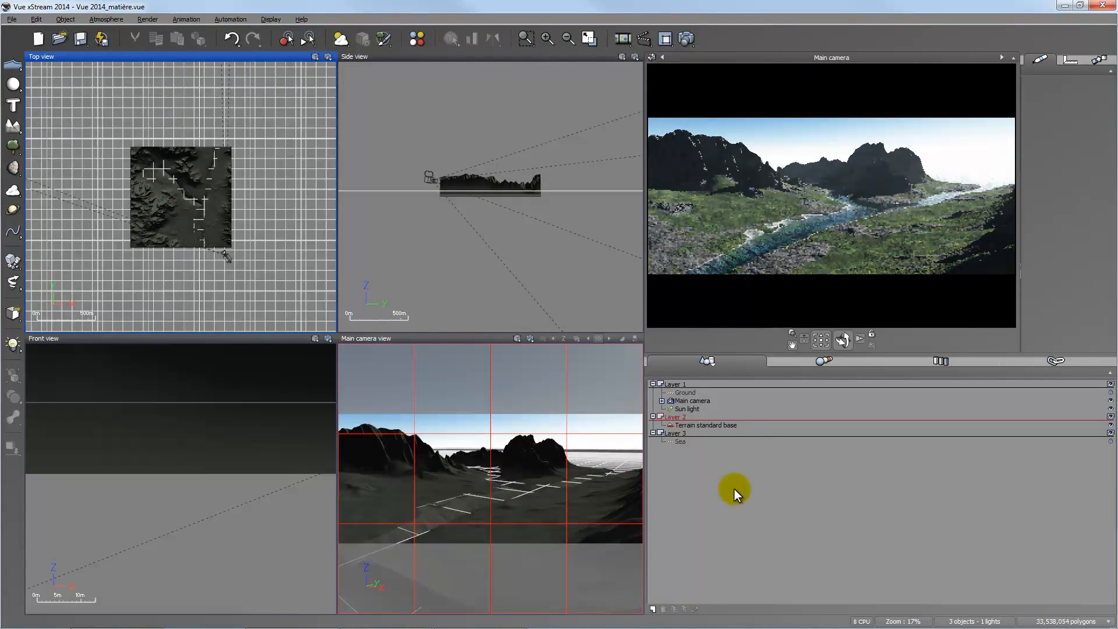
click(722, 425)
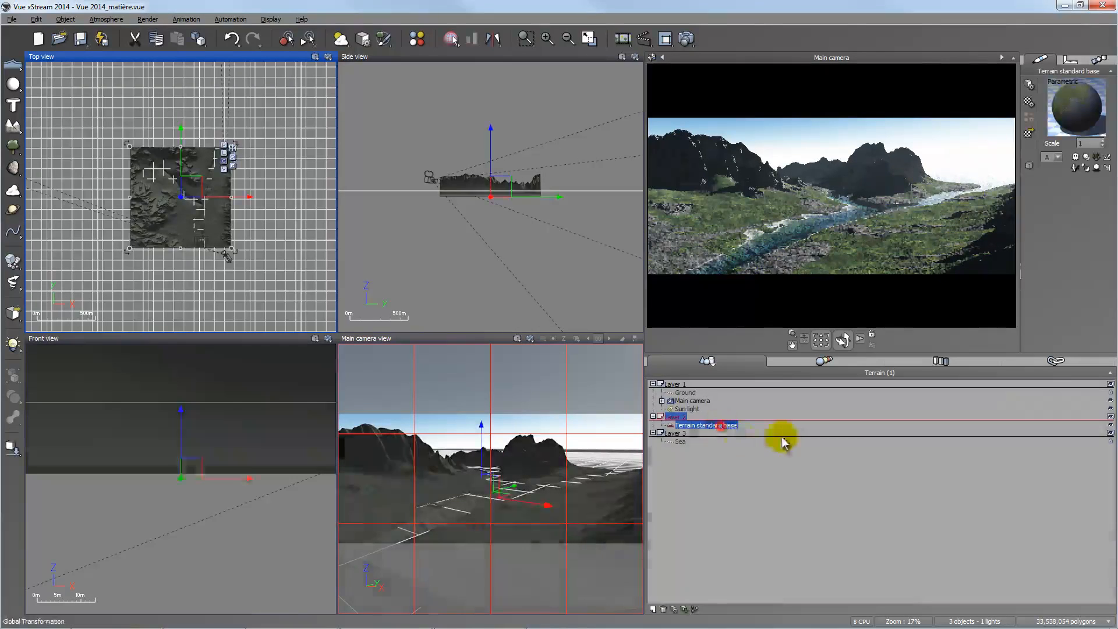
right_click(716, 429)
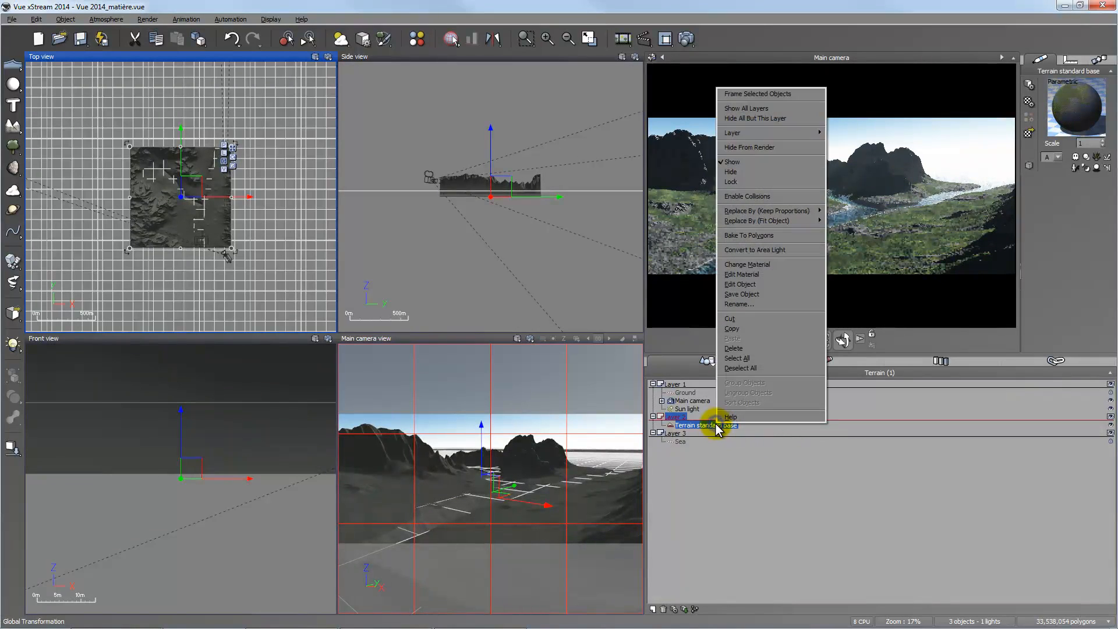
click(742, 285)
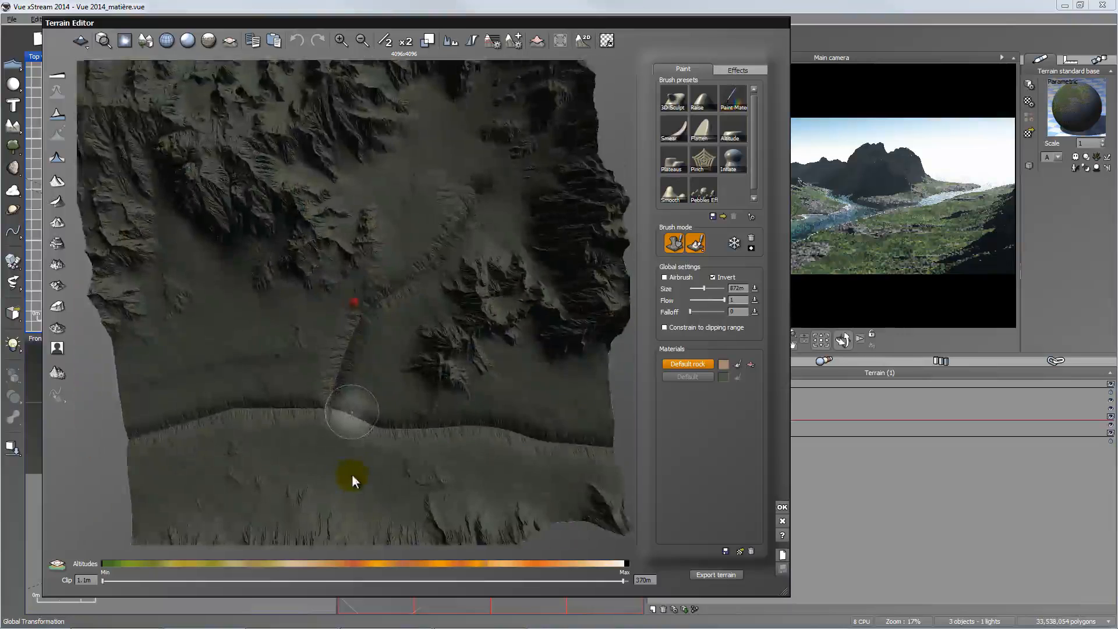
Step: Turn off the Invert brush option and reduce the brush size for painting the river terrain
mouse_move(419, 378)
right_down()
mouse_move(411, 384)
mouse_move(424, 350)
right_up()
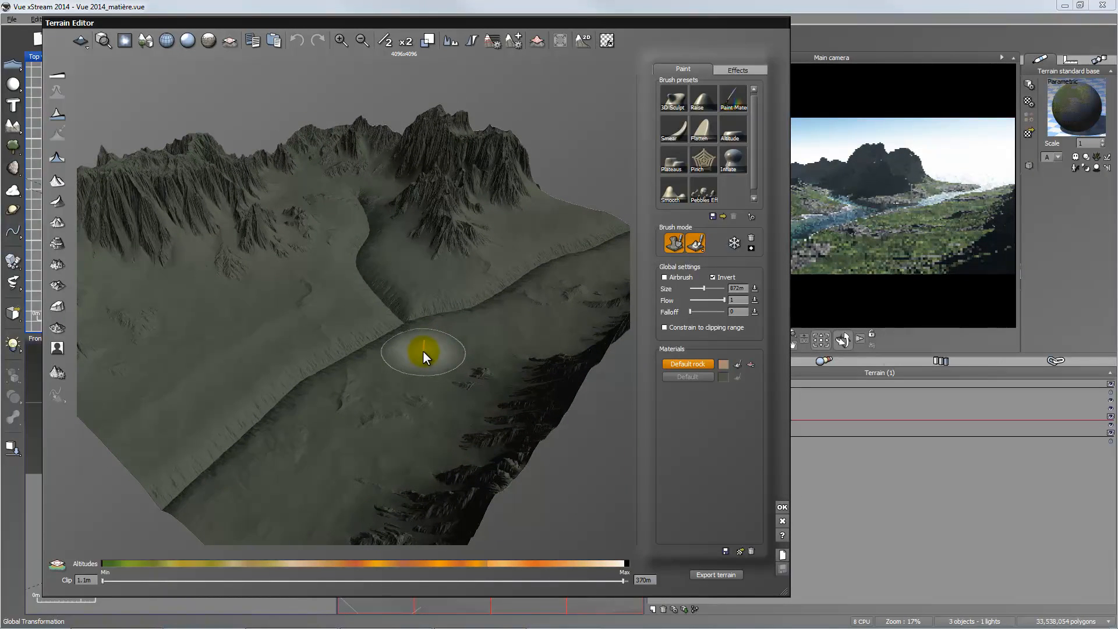
click(405, 42)
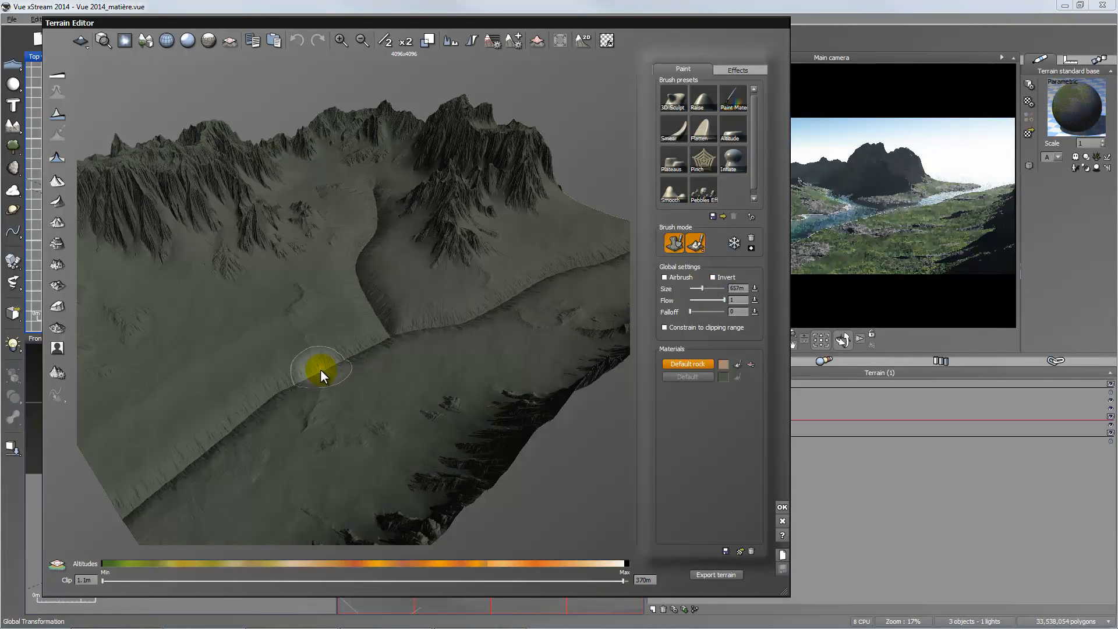
drag(703, 288, 701, 288)
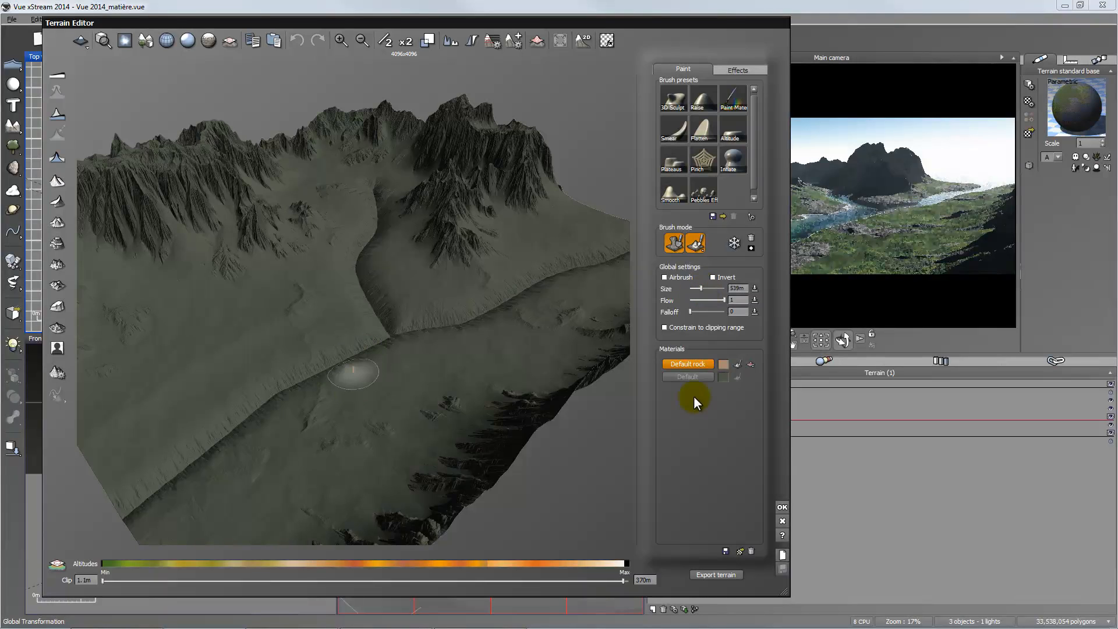
Step: Load the material file C55 sand.mat into the Default rock layer of the terrain
double_click(687, 365)
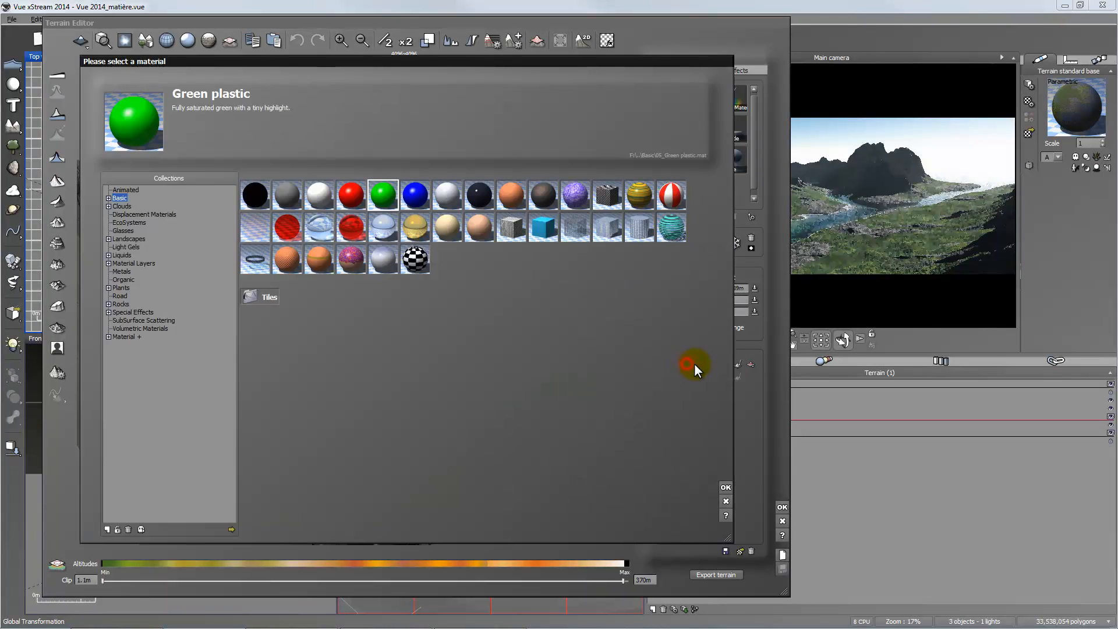
click(231, 529)
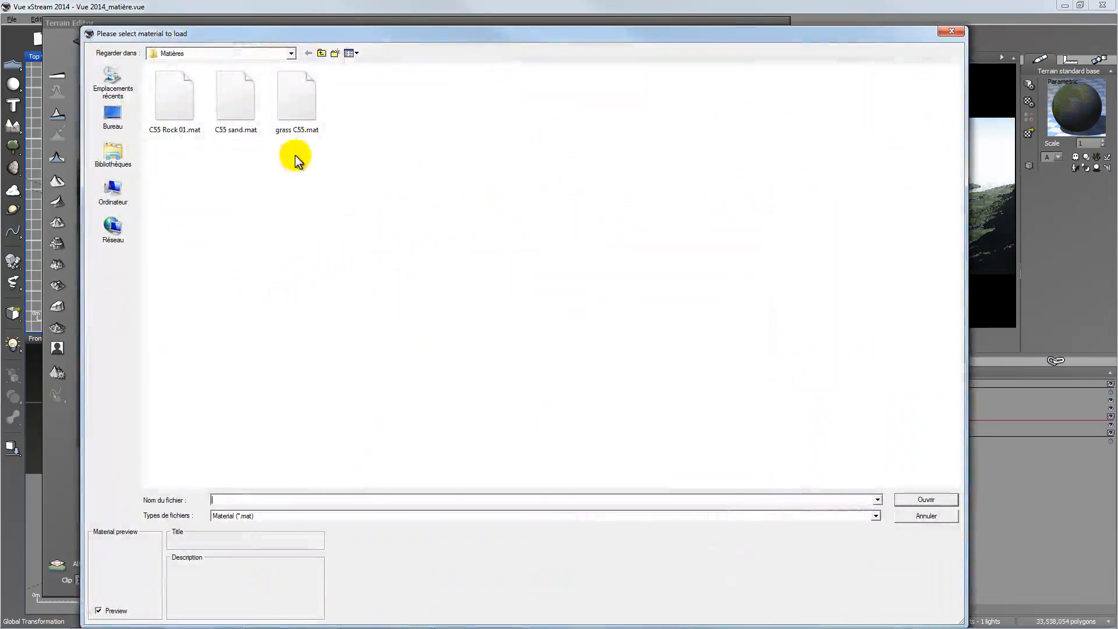
click(238, 113)
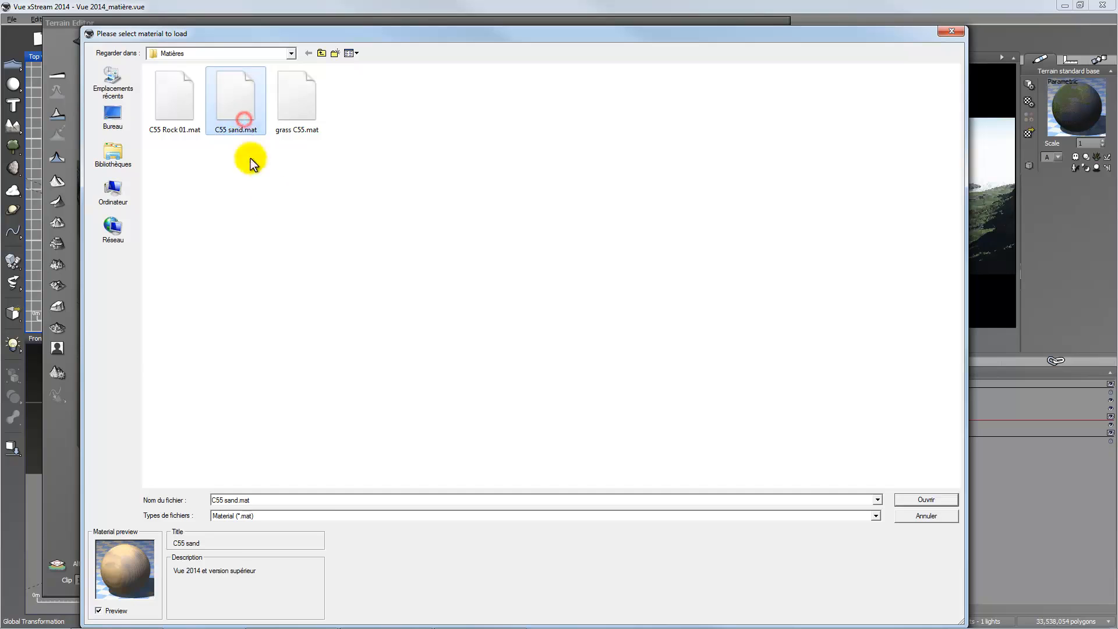
click(926, 500)
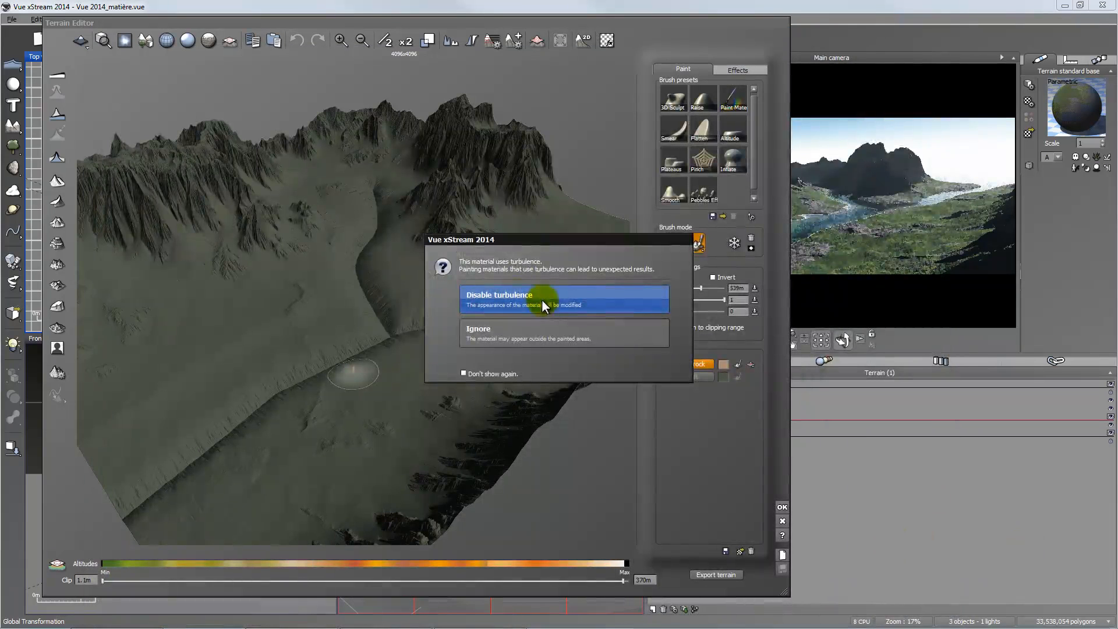
Step: Disable the sand material's turbulence and keep the layer's existing alpha information instead of replacing it
drag(568, 243, 578, 213)
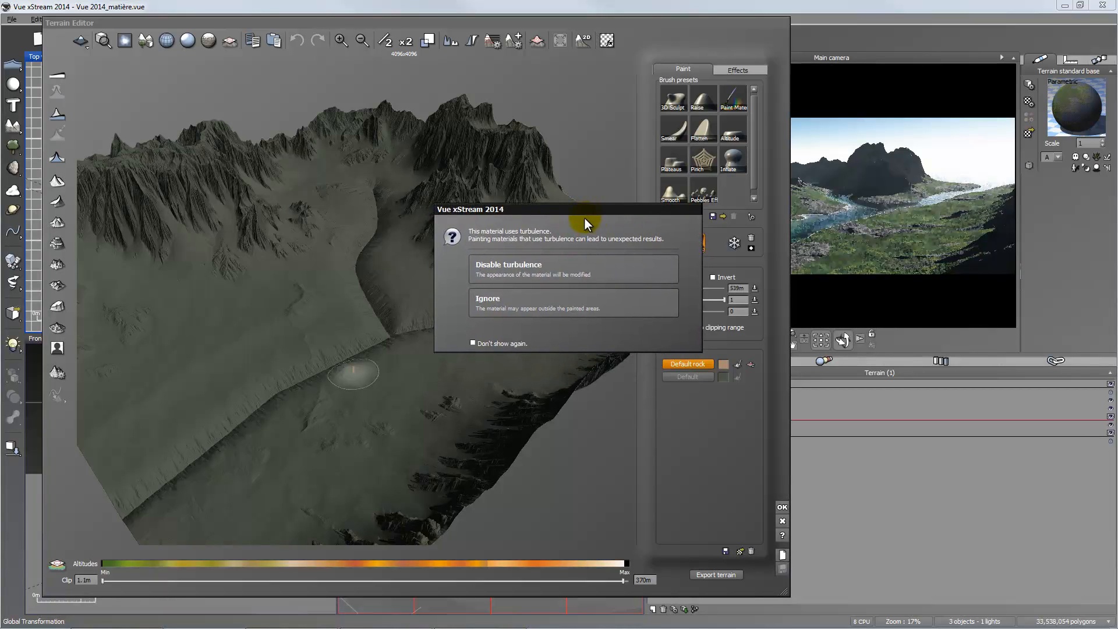
click(537, 265)
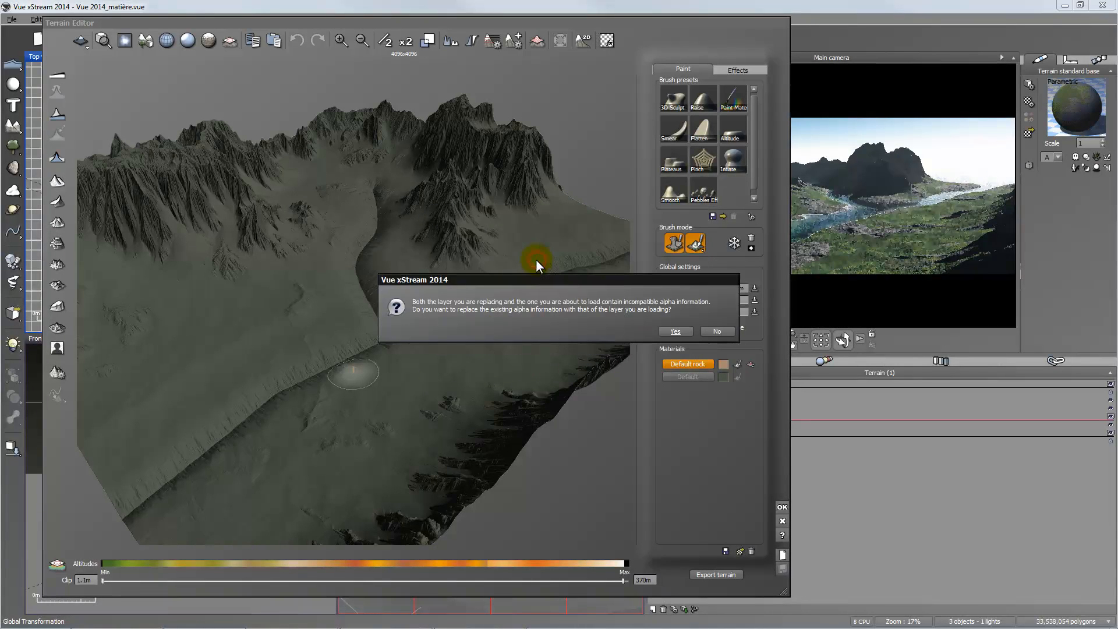
drag(554, 281, 456, 257)
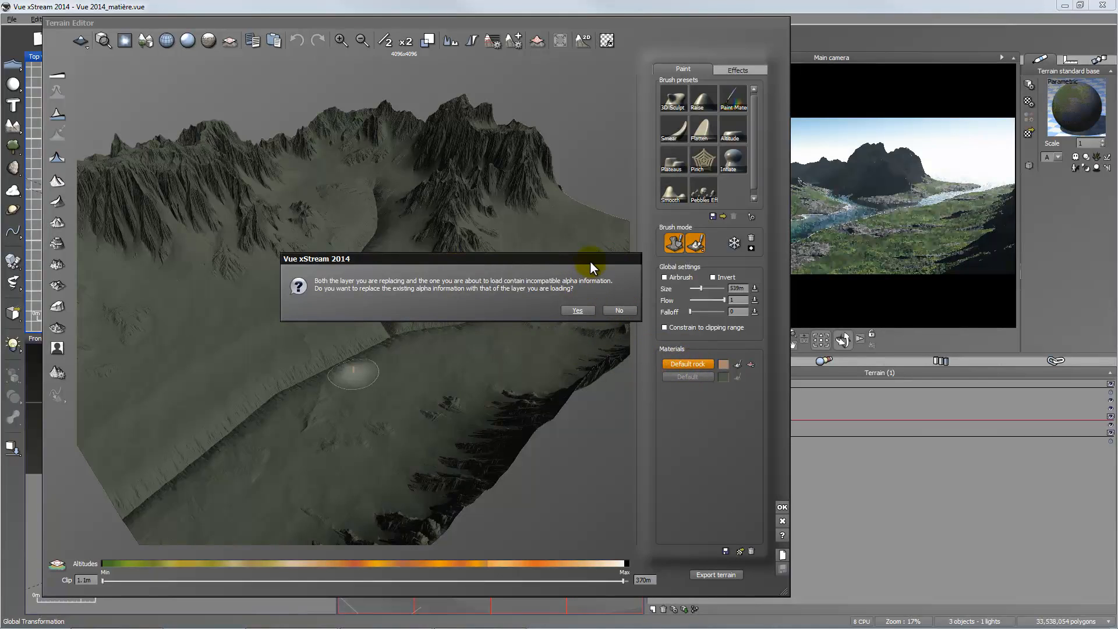
click(619, 310)
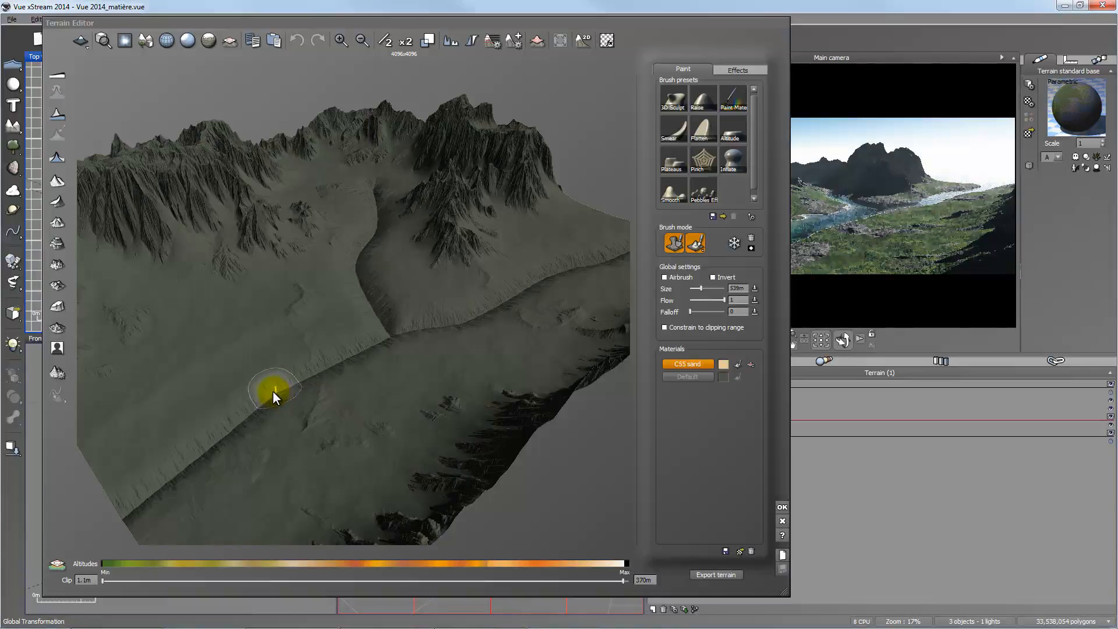
Step: Restrict the brush to material painting only and paint C55 sand along the full length of the main river channel
click(675, 244)
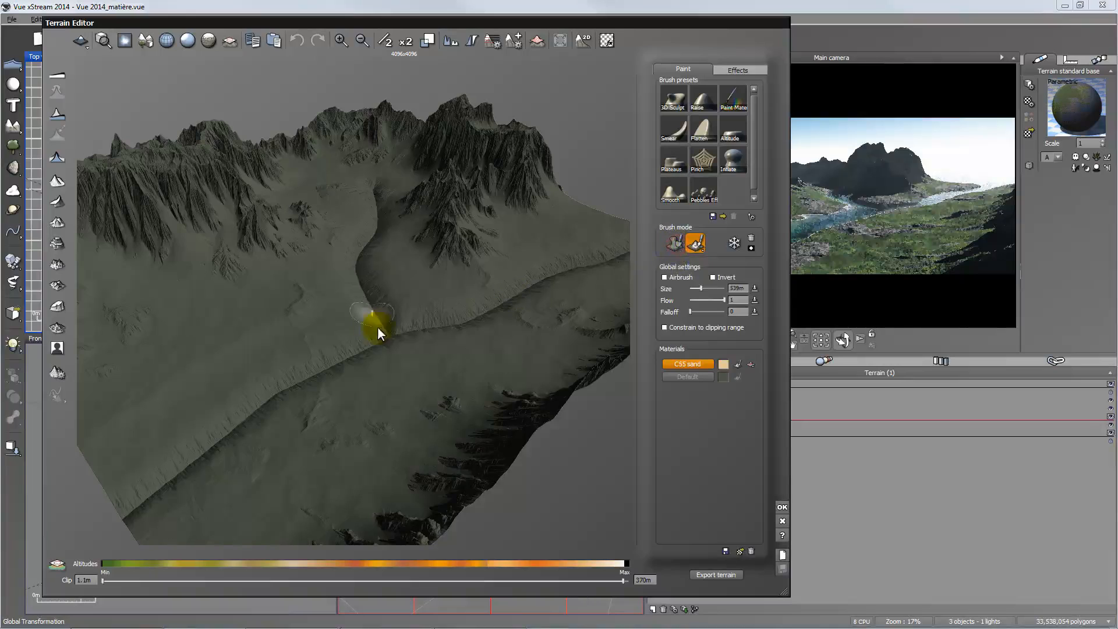
mouse_move(344, 354)
mouse_down()
mouse_move(242, 404)
mouse_move(211, 444)
mouse_move(131, 499)
mouse_up()
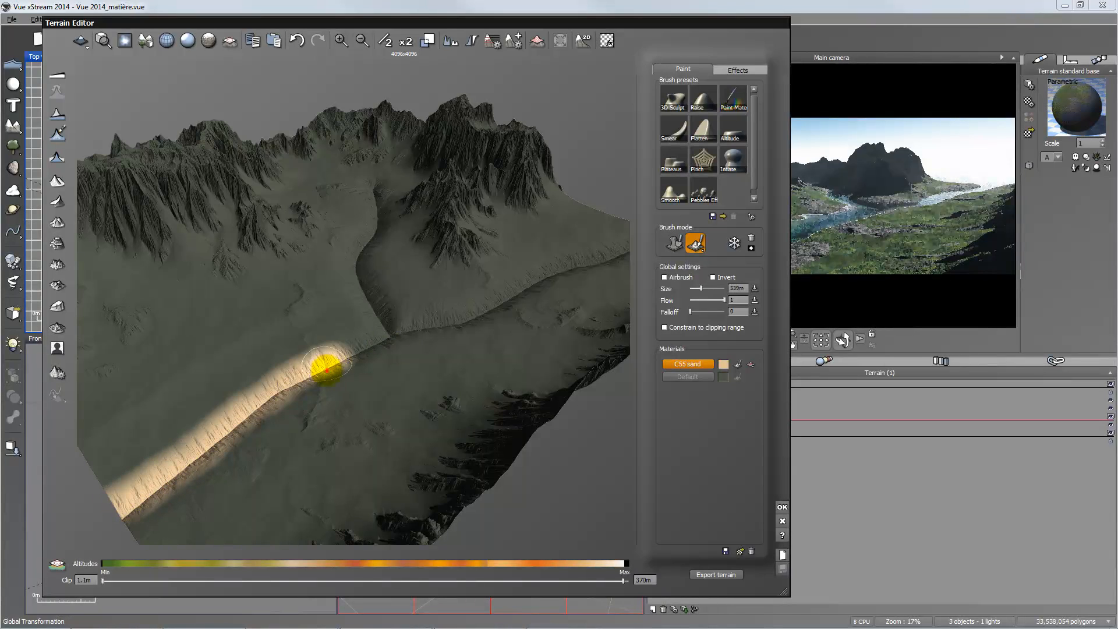
drag(325, 370, 488, 308)
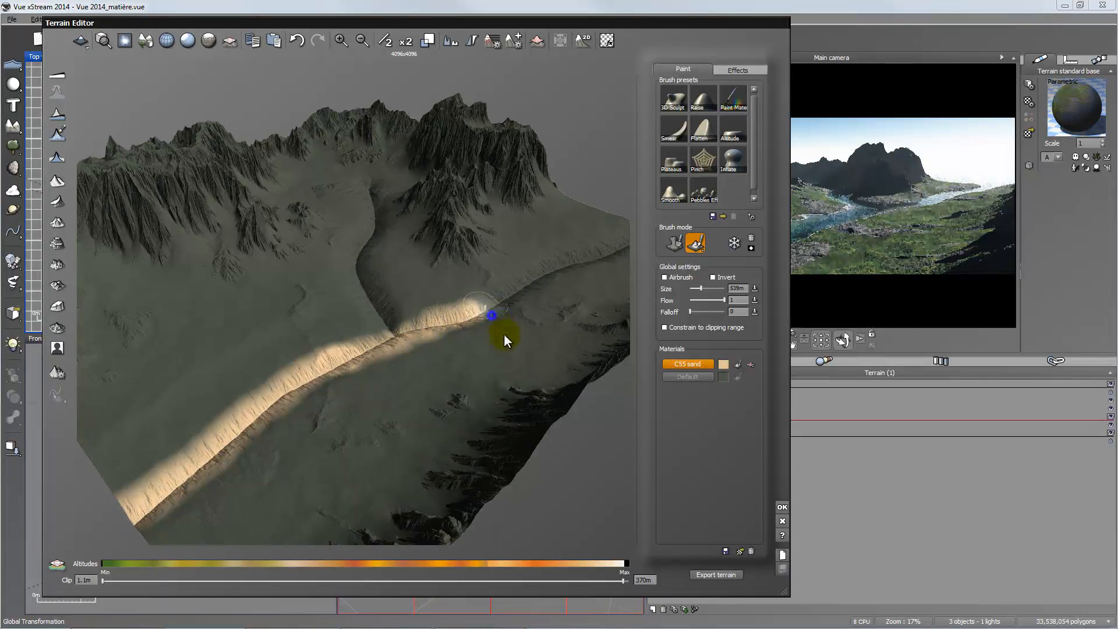
right_drag(504, 333, 577, 183)
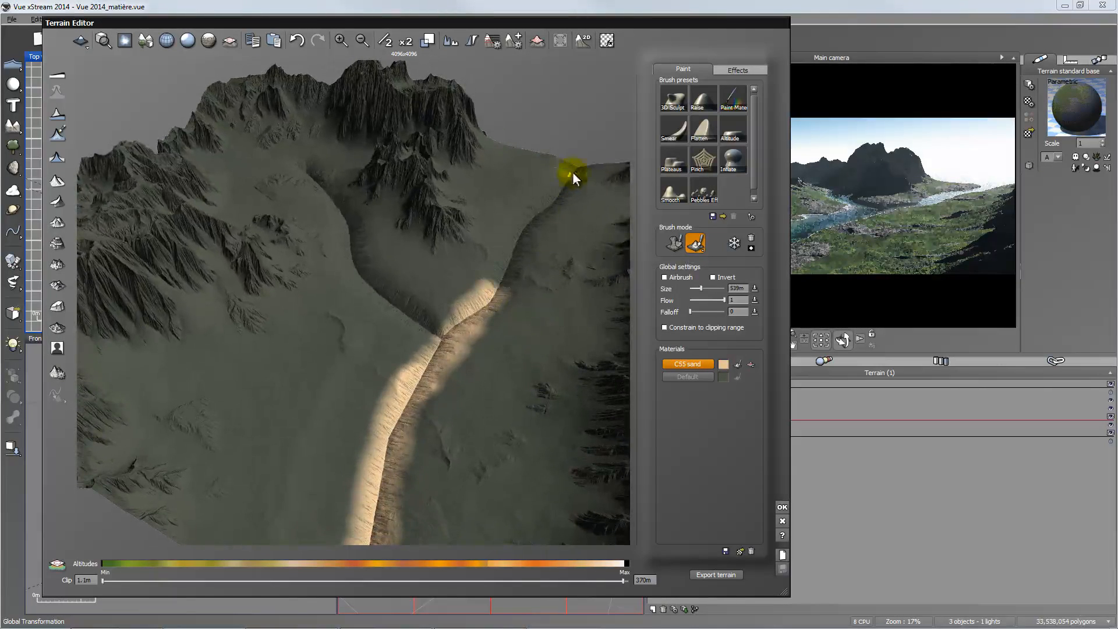
drag(572, 172, 491, 287)
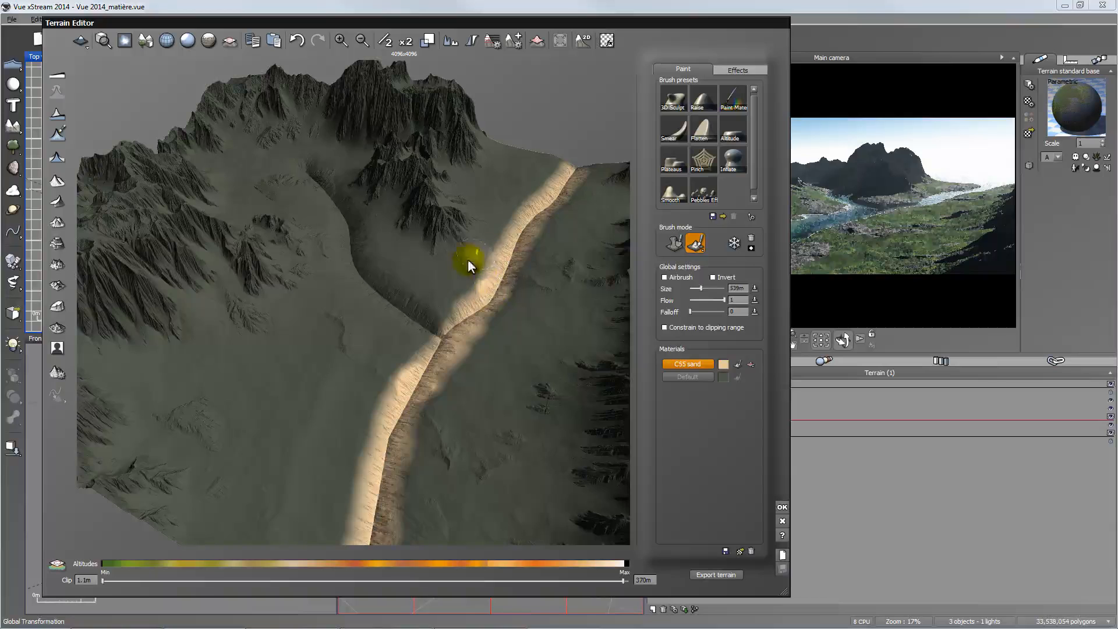
Step: Paint C55 sand along the tributary valley from the mountains down to its junction with the main channel
mouse_move(467, 260)
right_down()
mouse_move(423, 303)
mouse_move(400, 299)
mouse_move(372, 170)
right_up()
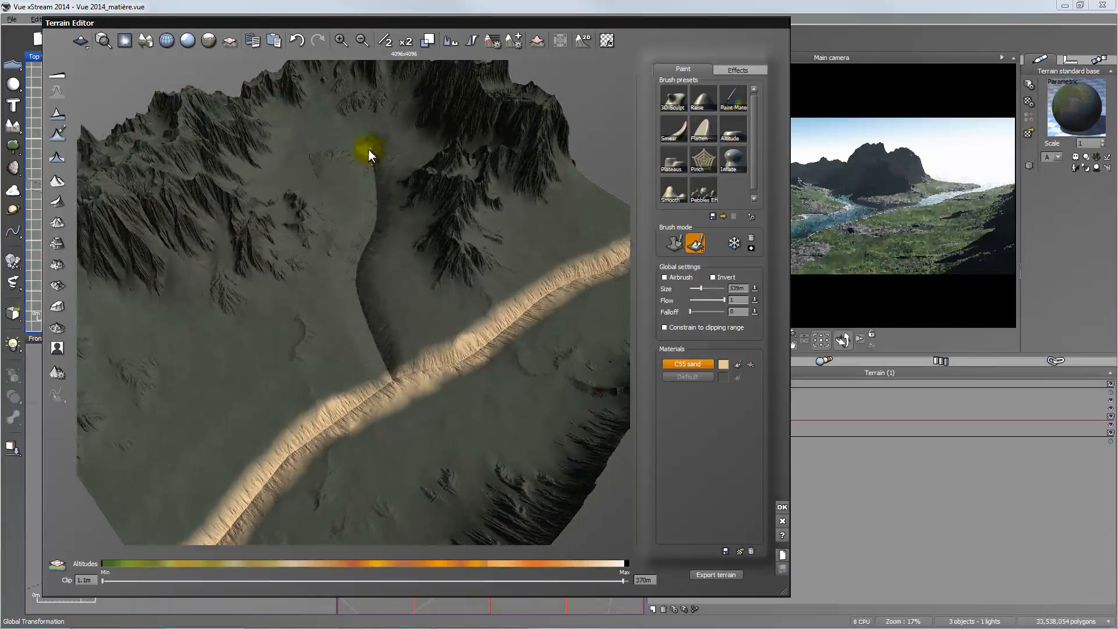
mouse_move(368, 154)
mouse_down()
mouse_move(376, 214)
mouse_move(357, 314)
mouse_move(387, 374)
mouse_up()
mouse_move(451, 357)
right_down()
mouse_move(429, 325)
mouse_move(465, 317)
right_up()
click(910, 217)
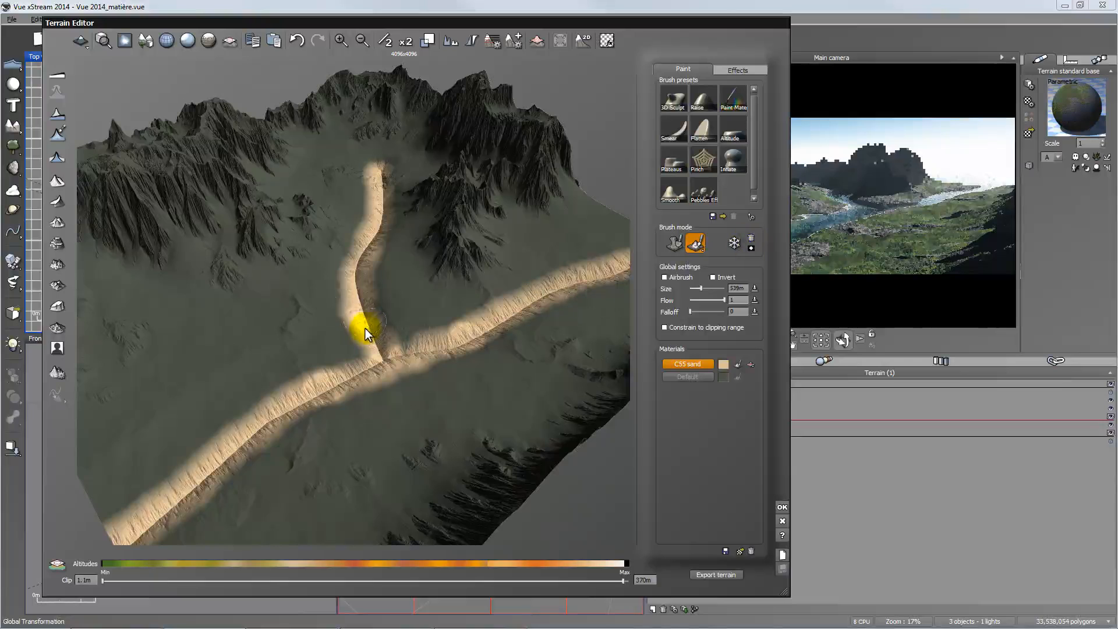
Step: Examine the painted sand with the rest of the scene shown around the terrain, then hide the scene again
right_drag(362, 325, 270, 181)
click(146, 40)
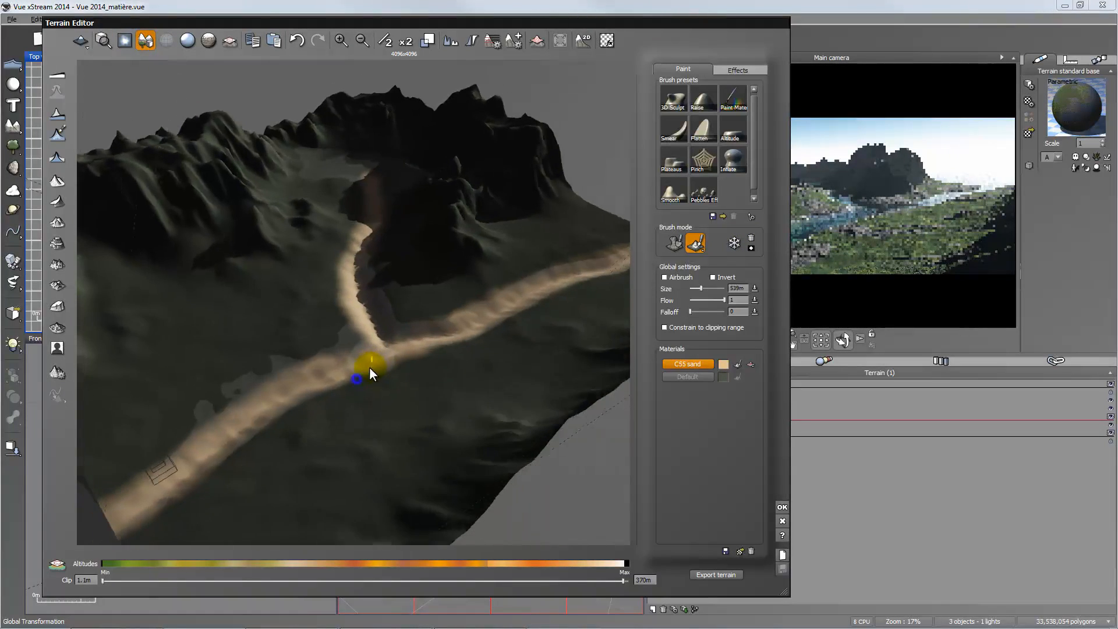
right_drag(369, 367, 370, 374)
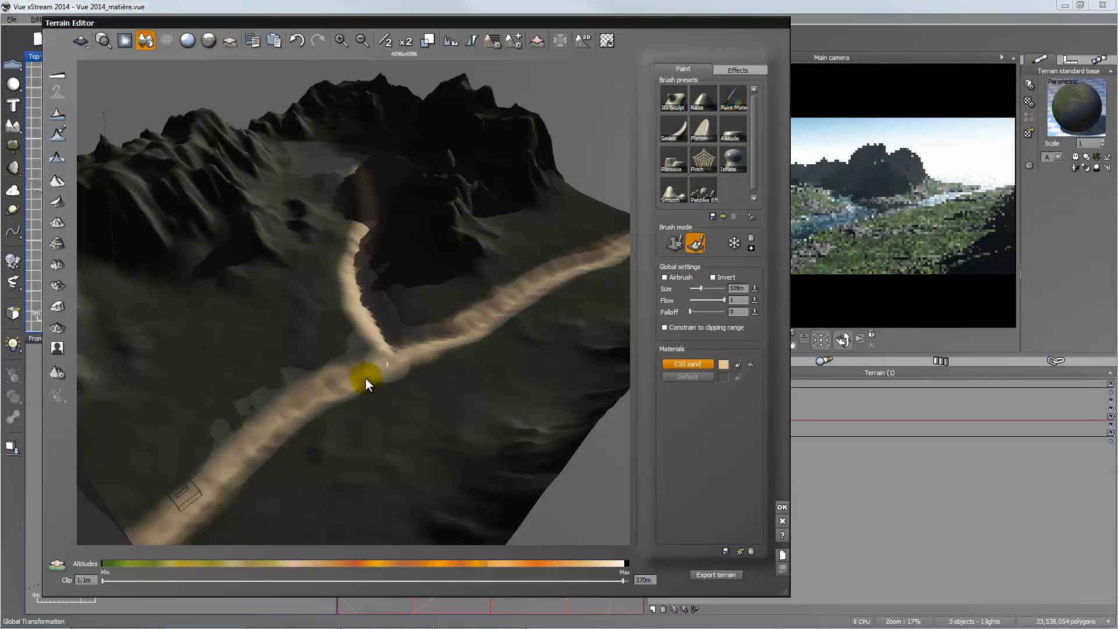
click(148, 42)
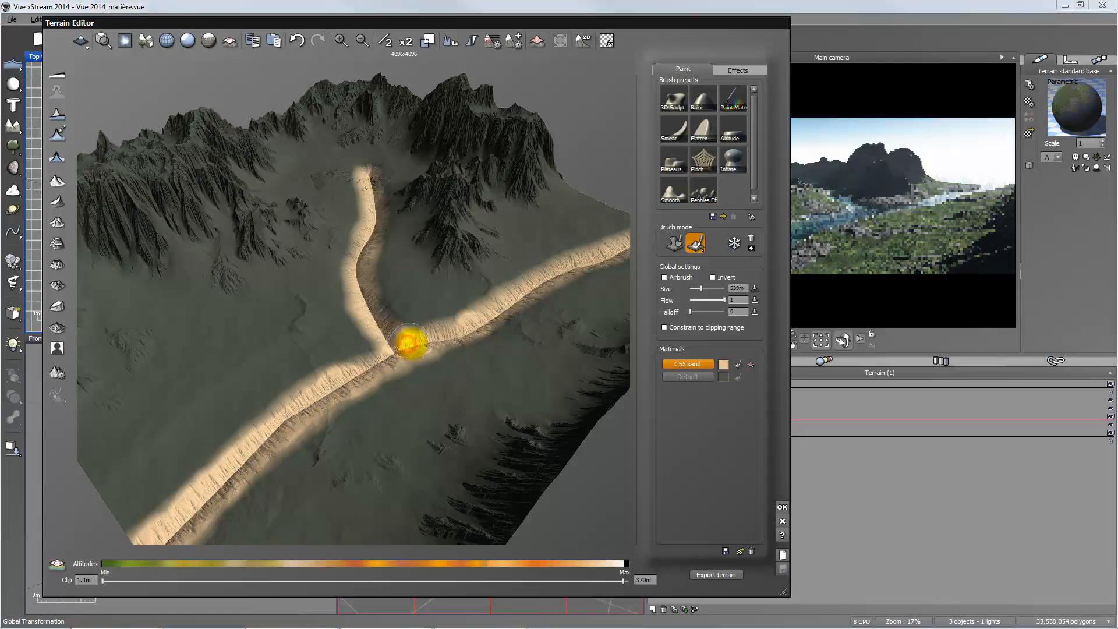
Step: Extend the sand over the tributary's banks just above the river junction and check it against the full scene
drag(361, 262, 365, 282)
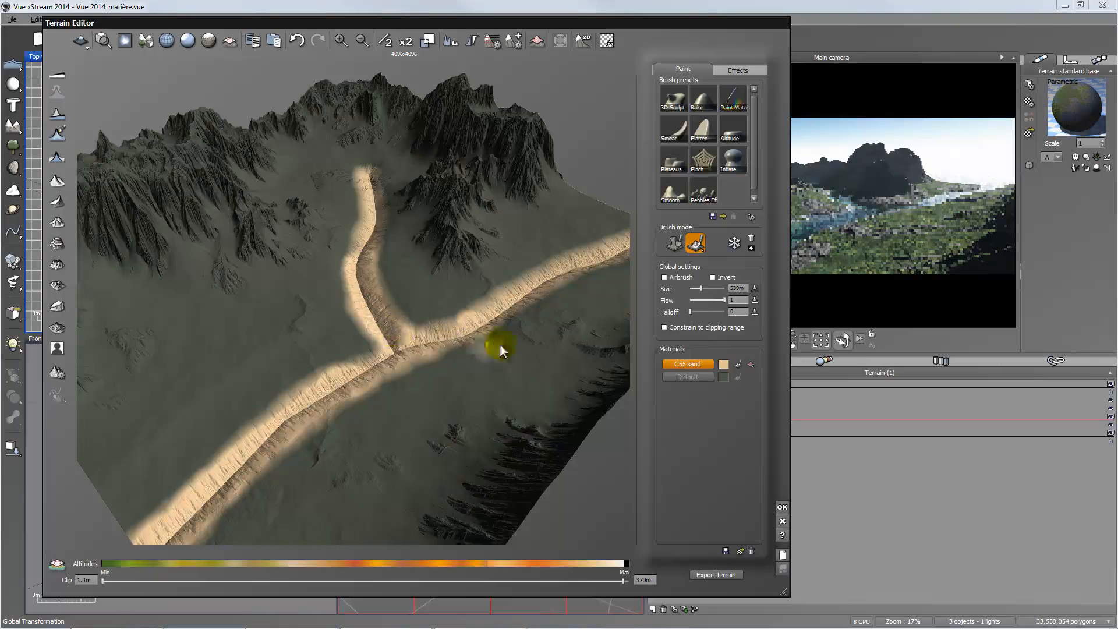
right_drag(500, 343, 470, 336)
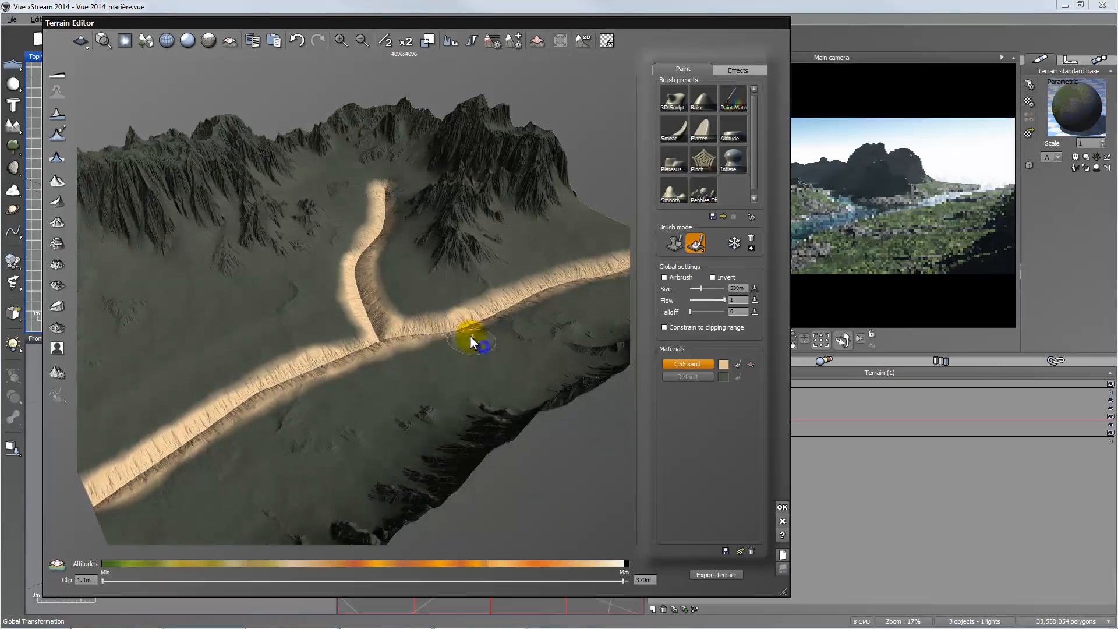
click(145, 40)
click(146, 44)
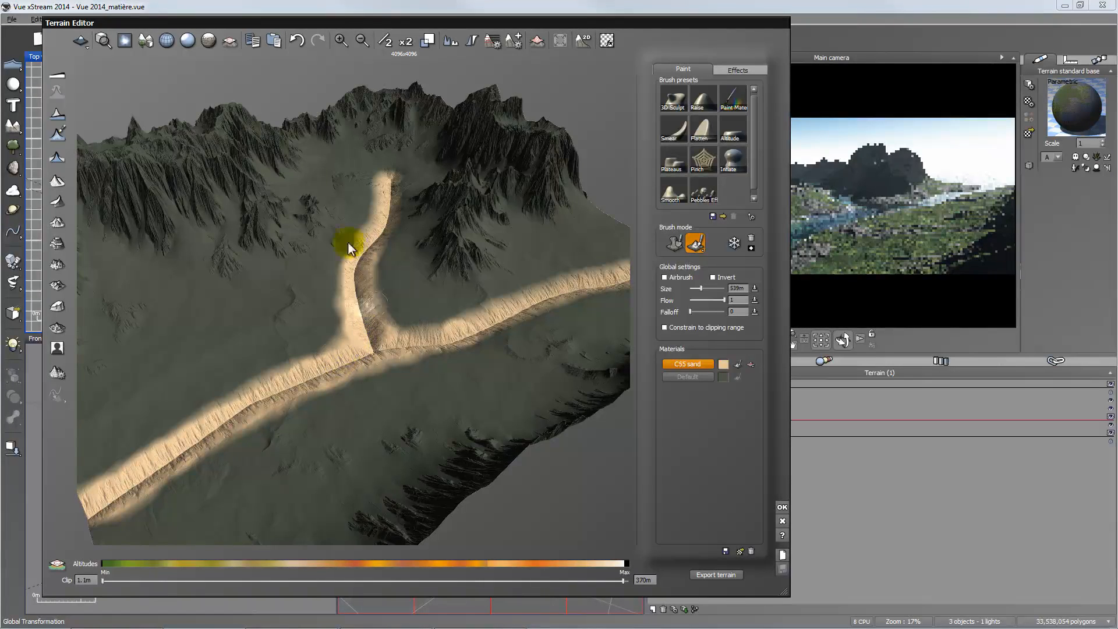
Step: Check the sand against the full scene, touch up the main channel just above the junction, and accept the terrain edits
click(145, 42)
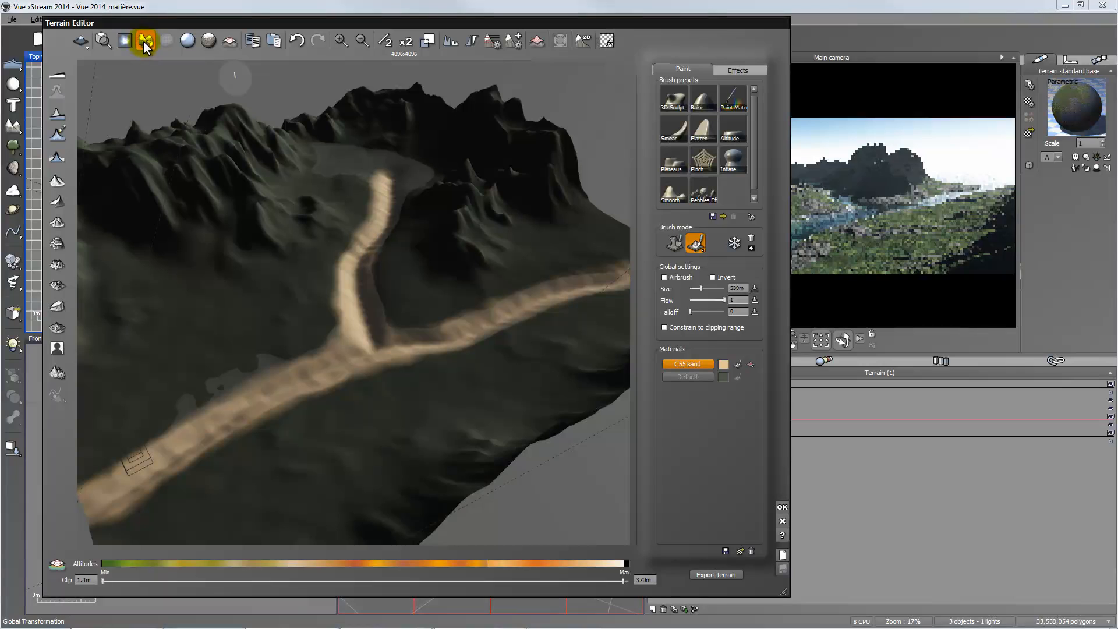
right_drag(431, 379, 503, 393)
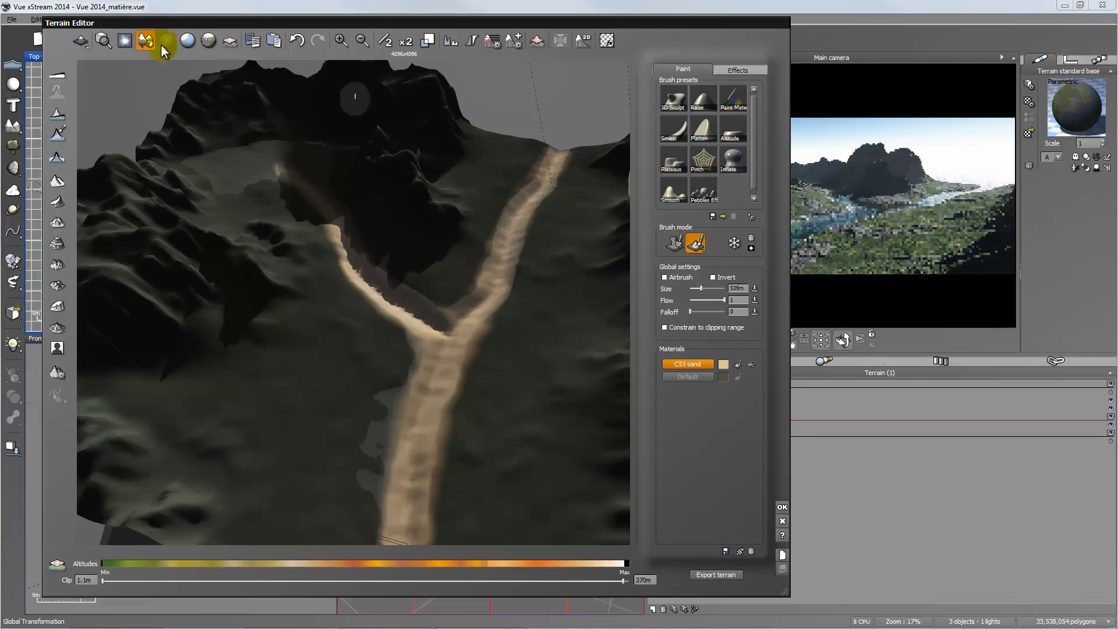
click(146, 39)
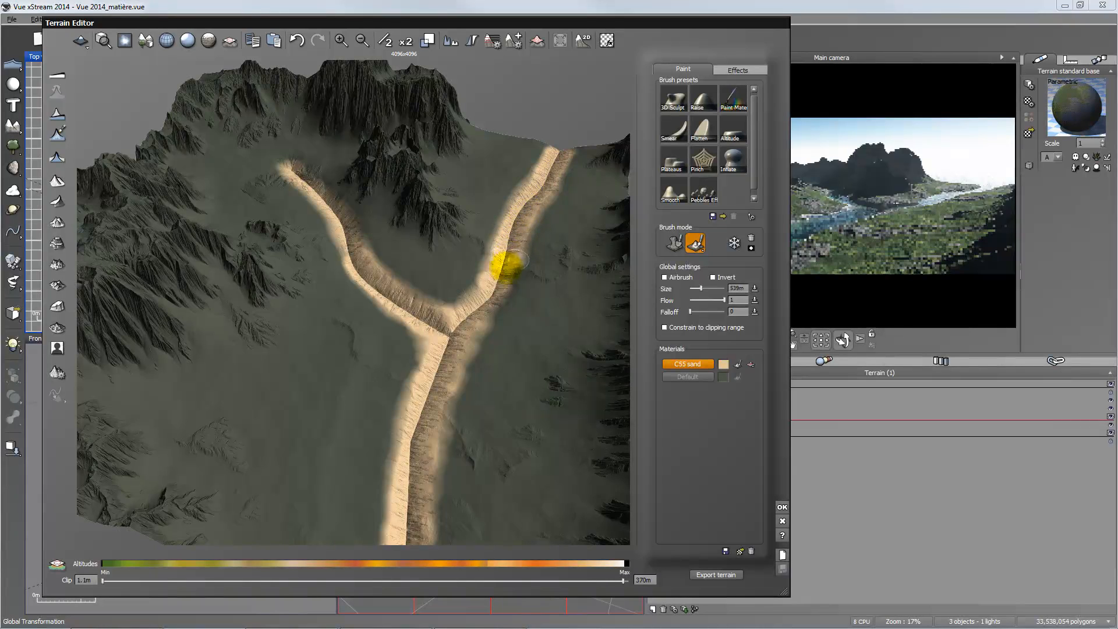
mouse_move(486, 300)
mouse_down()
mouse_move(469, 316)
mouse_move(495, 297)
mouse_up()
right_drag(544, 417, 718, 444)
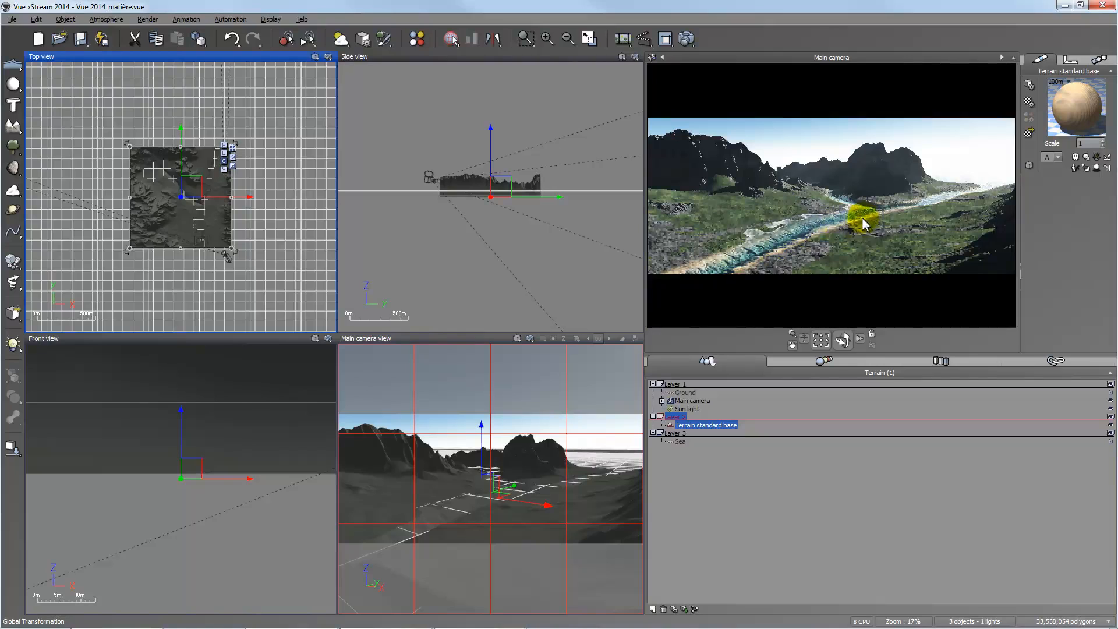
Step: Open the C55 sand layer's alpha production function for the Terrain standard base material
double_click(1087, 100)
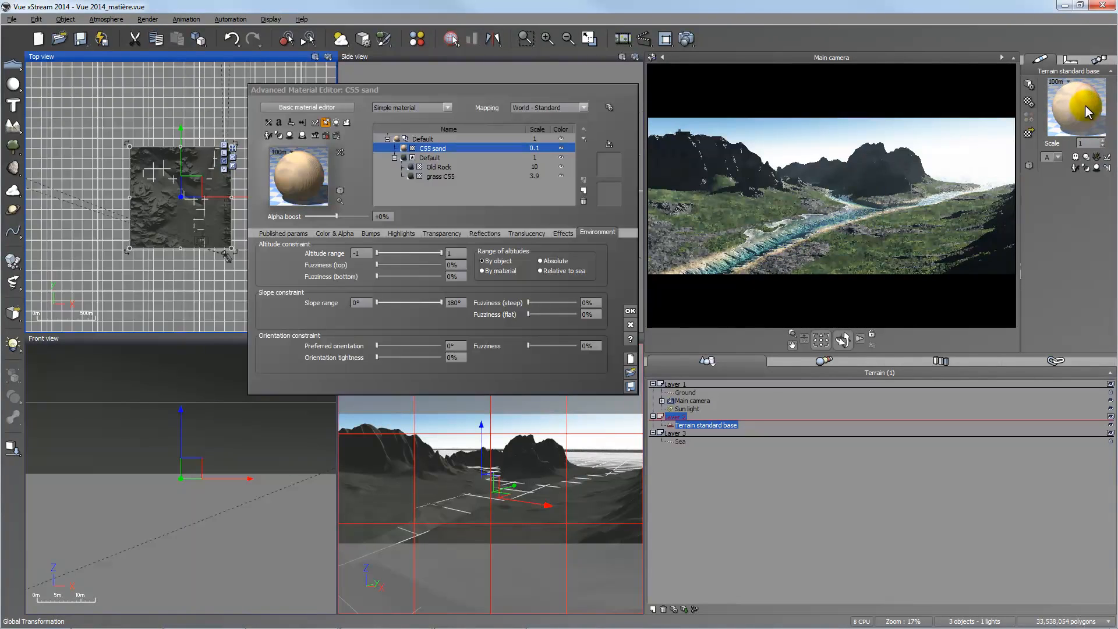
click(331, 233)
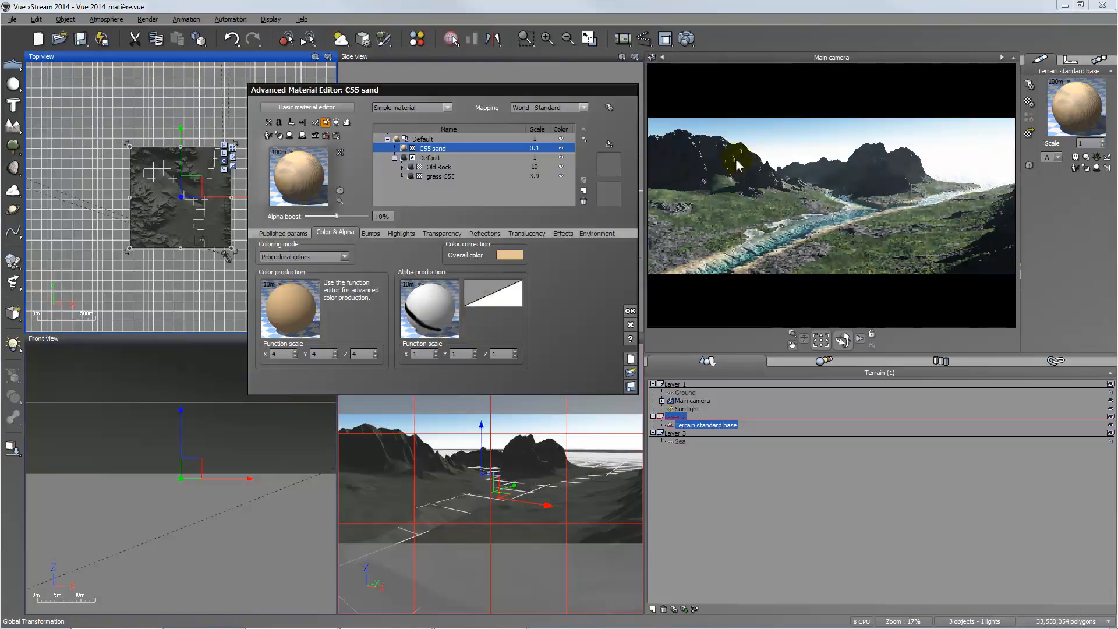
right_click(442, 312)
click(428, 303)
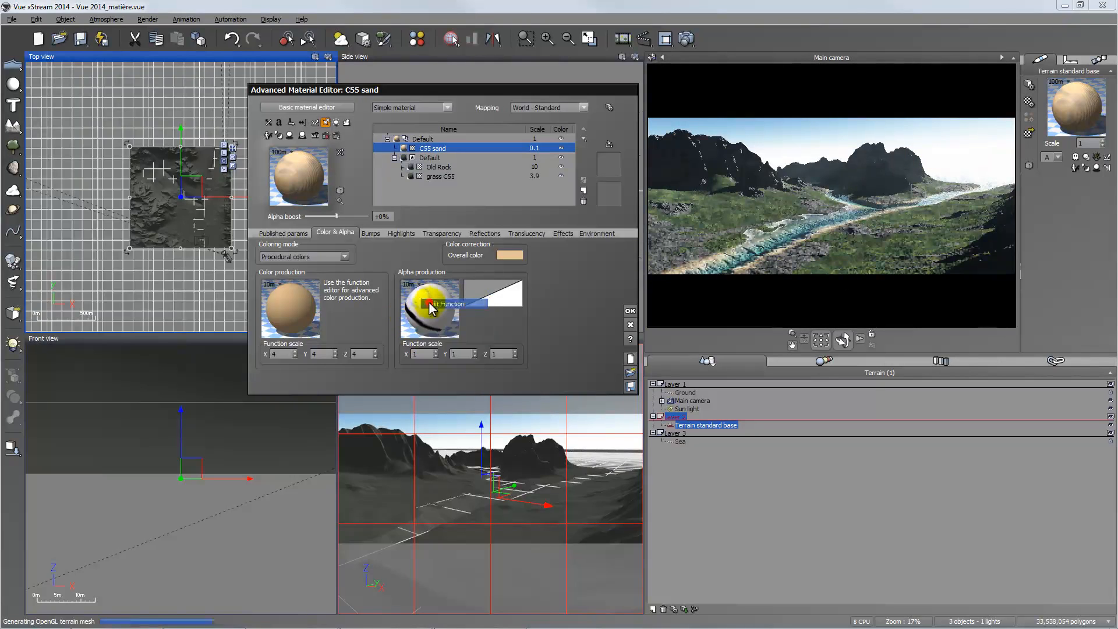
click(436, 284)
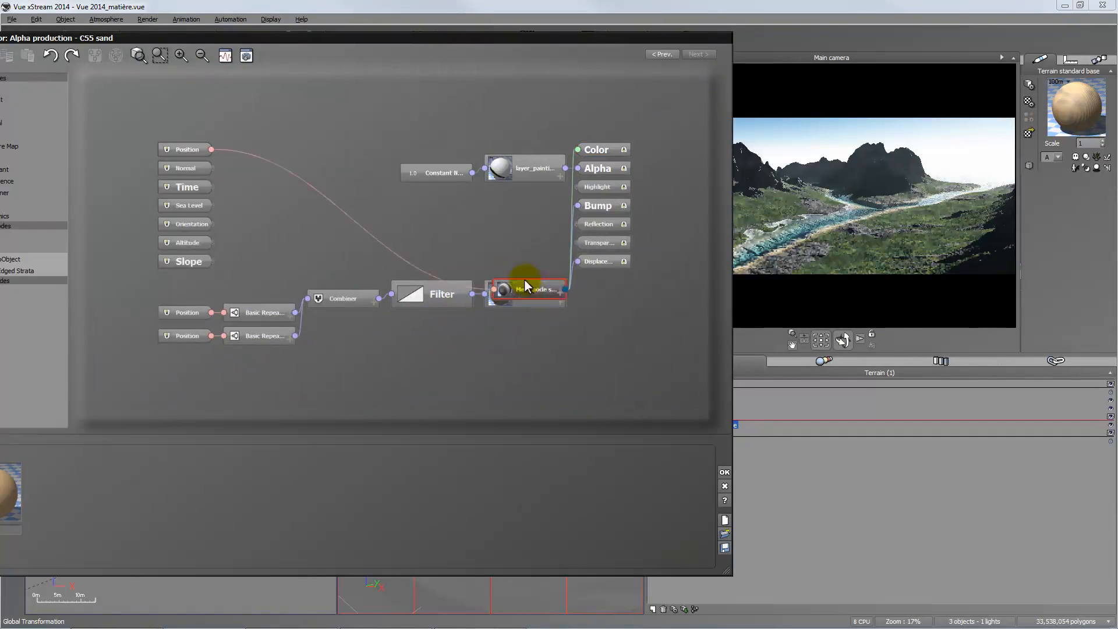
Step: Spread the overlapping nodes apart, inspect the layer painting node's brush paint mask, and leave the function graph without saving
drag(524, 280, 506, 234)
drag(532, 163, 490, 153)
drag(425, 177, 374, 173)
click(462, 157)
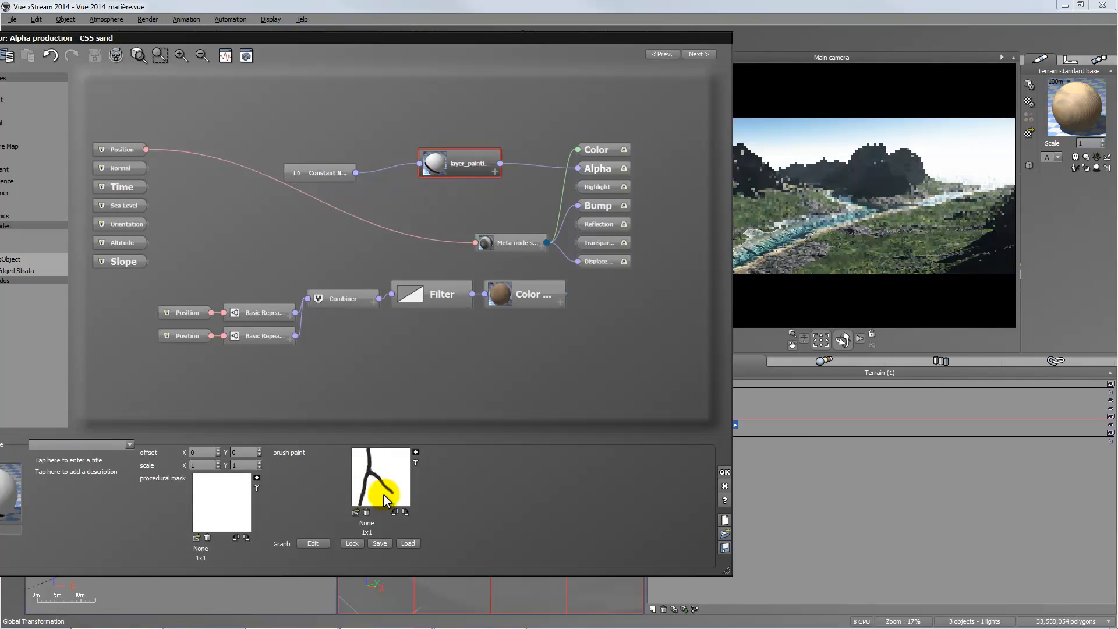
click(724, 487)
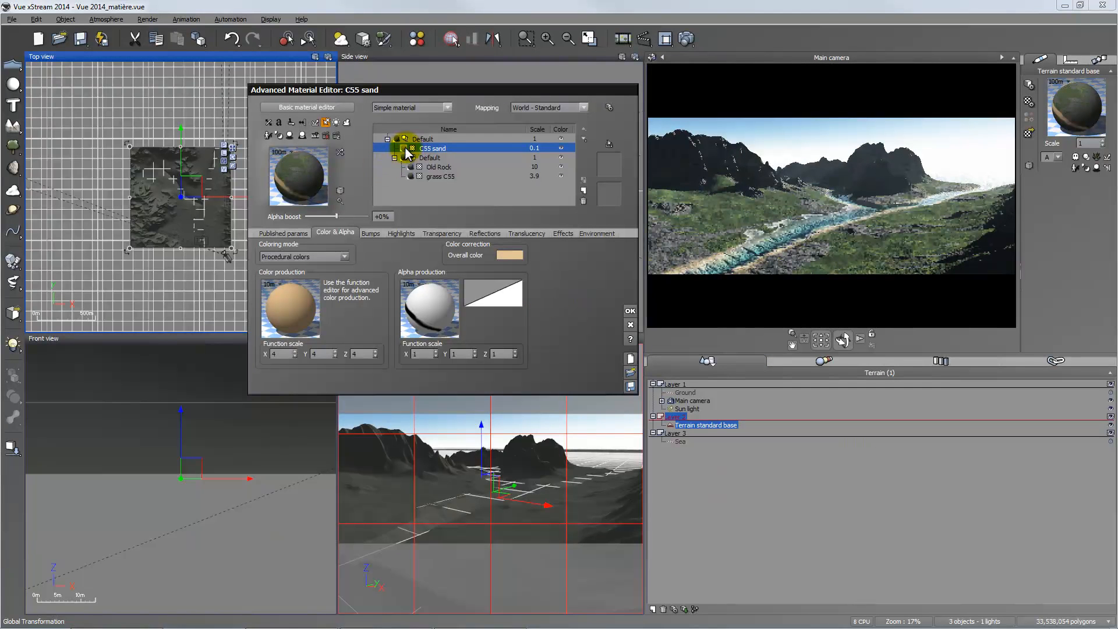
Step: Review the C55 sand layer's color, alpha and published turbulence parameters, then close the material editor
click(431, 149)
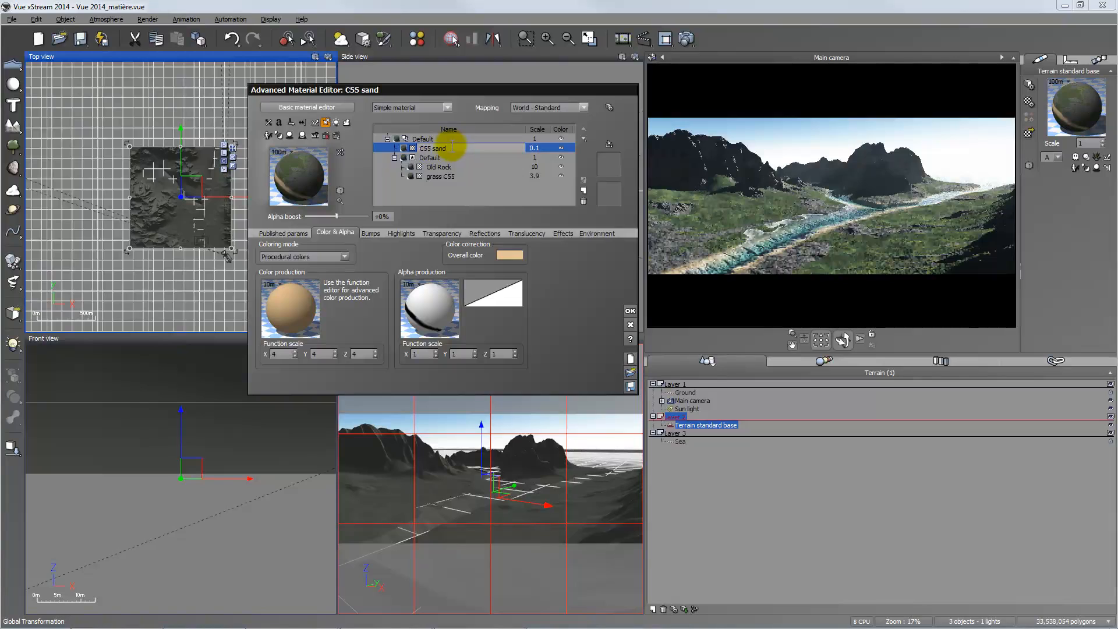
click(325, 234)
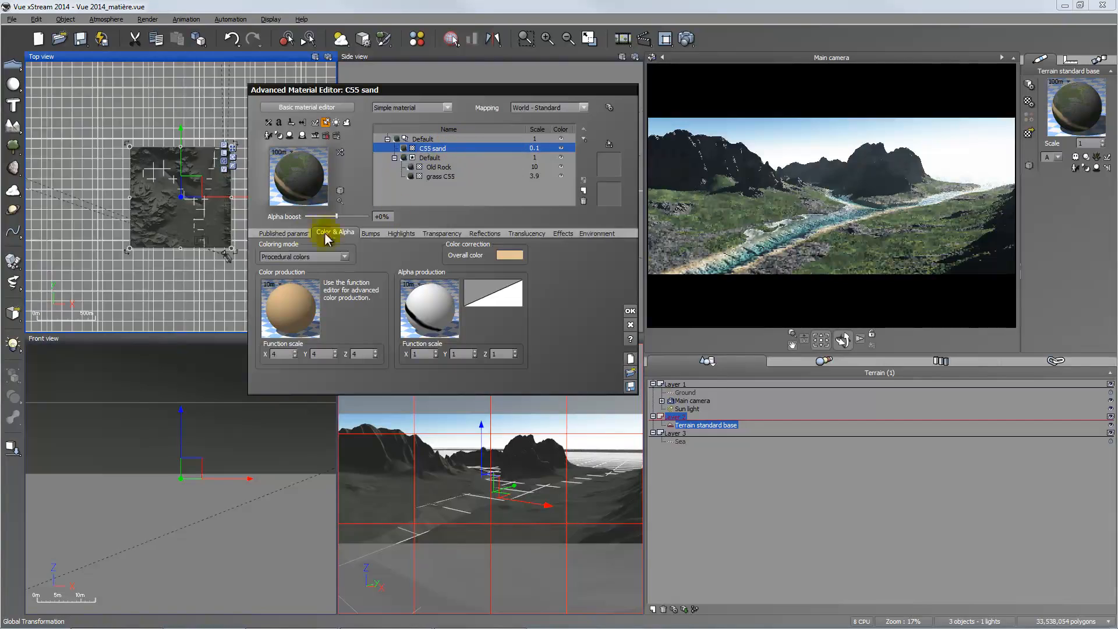
click(289, 235)
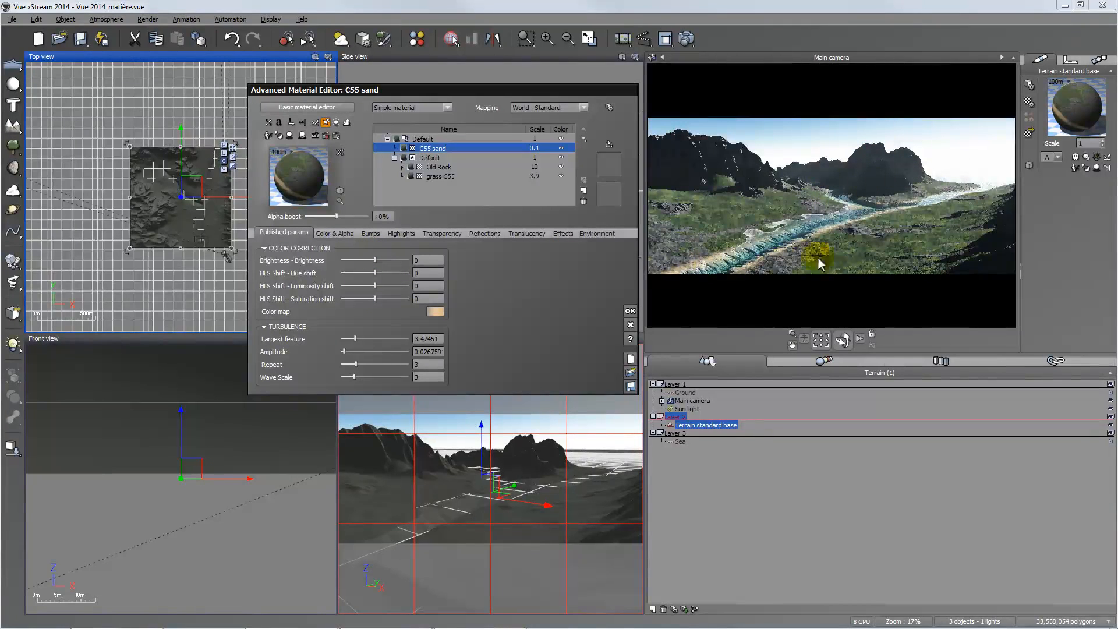
click(630, 312)
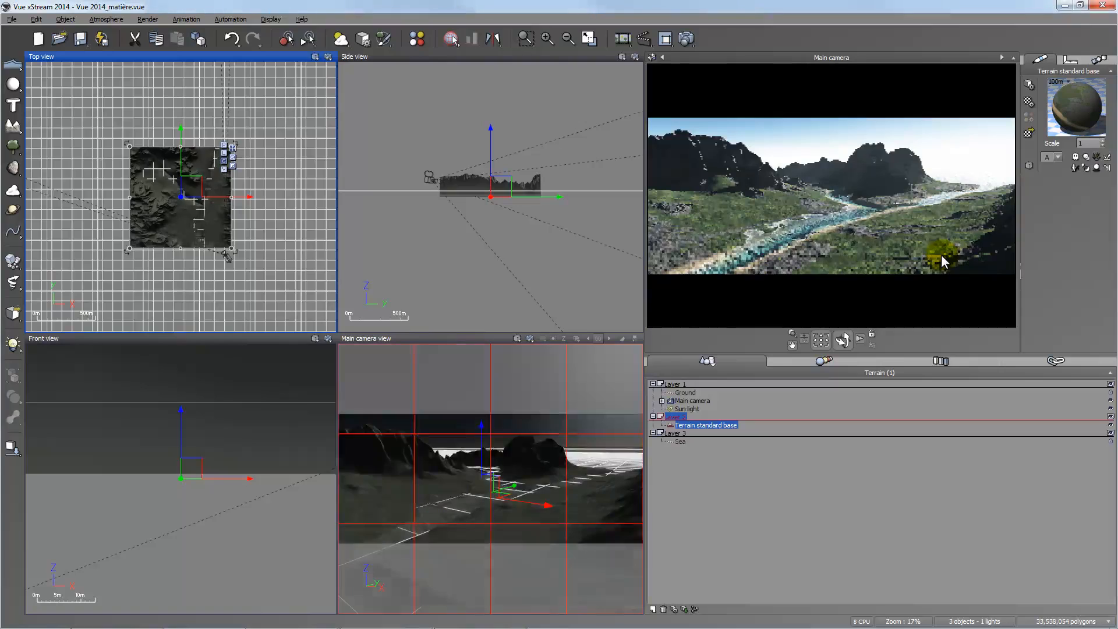
Step: Add a new empty layer and load the object C55 alpine 05.vob from the Terrain folder into it
click(651, 609)
click(675, 450)
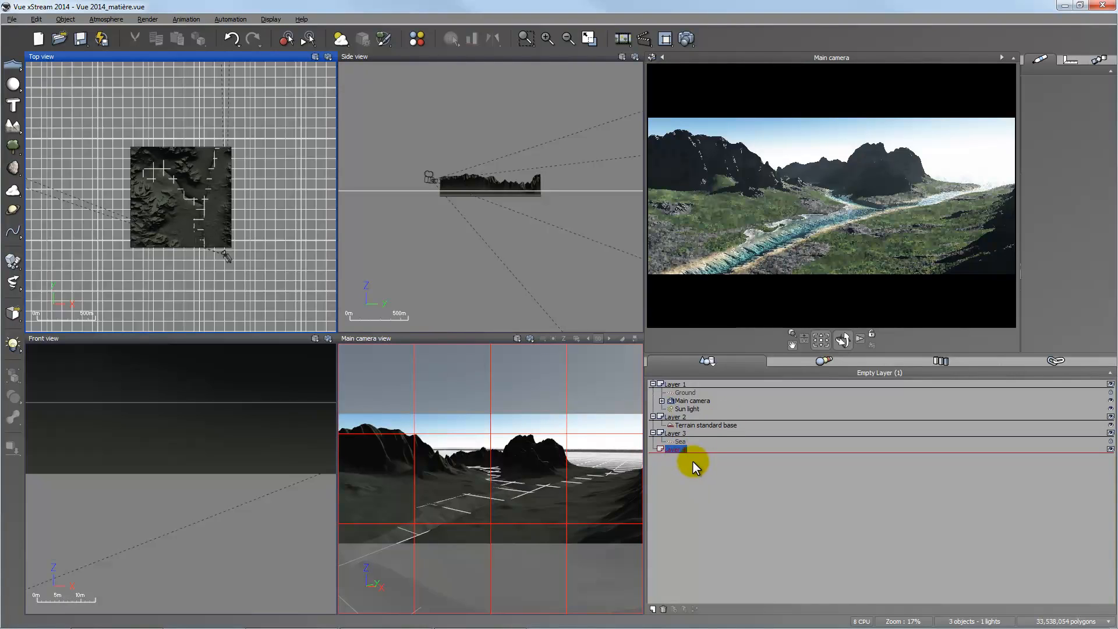
click(11, 312)
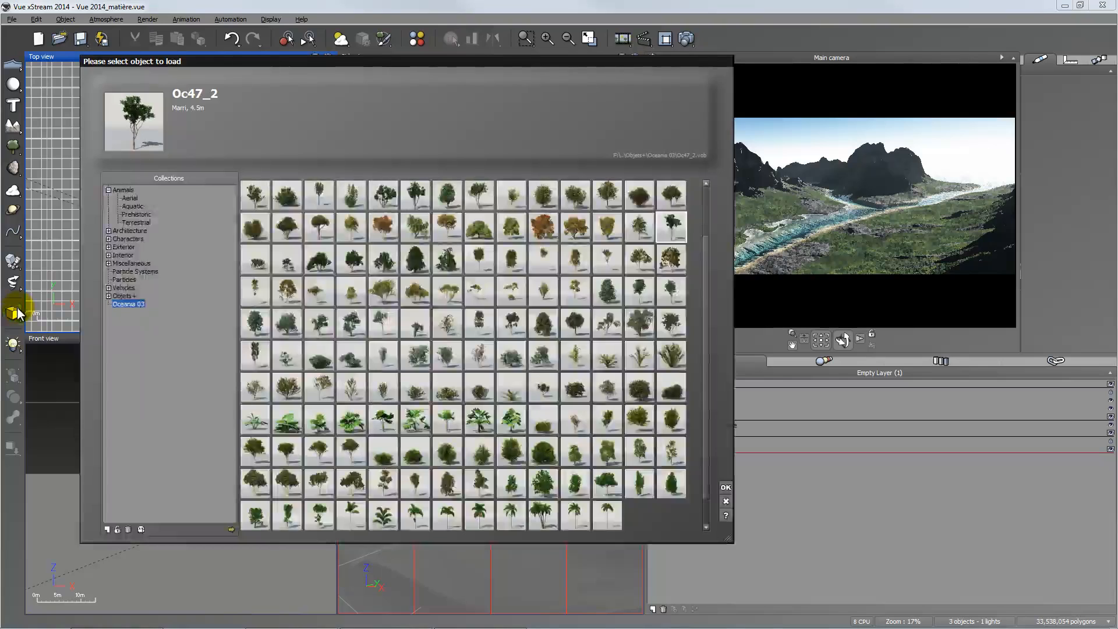
click(230, 529)
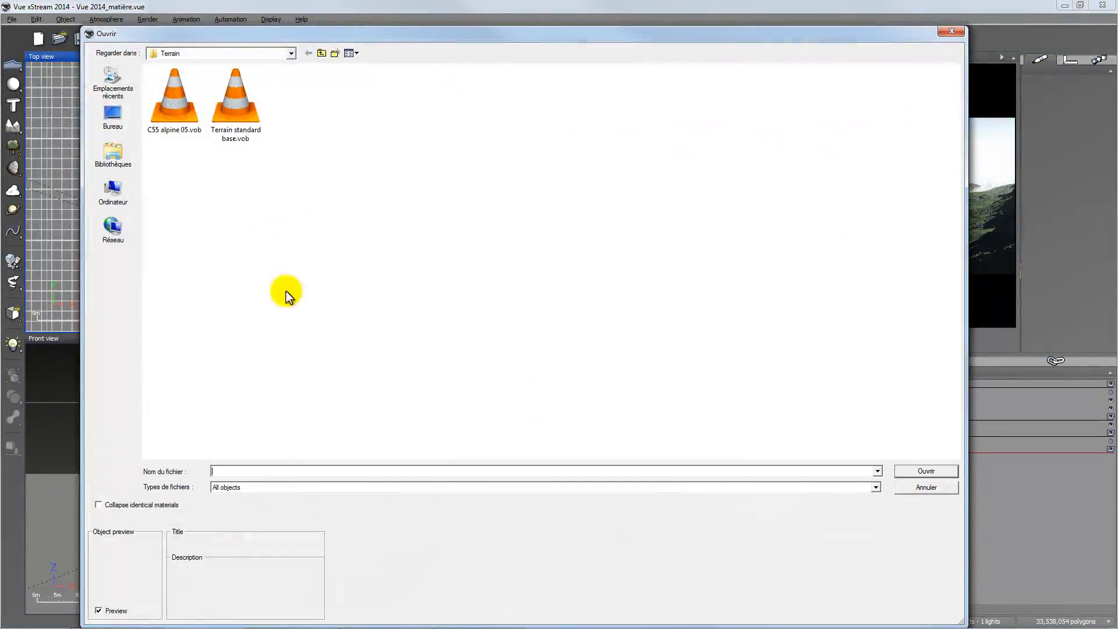
click(291, 53)
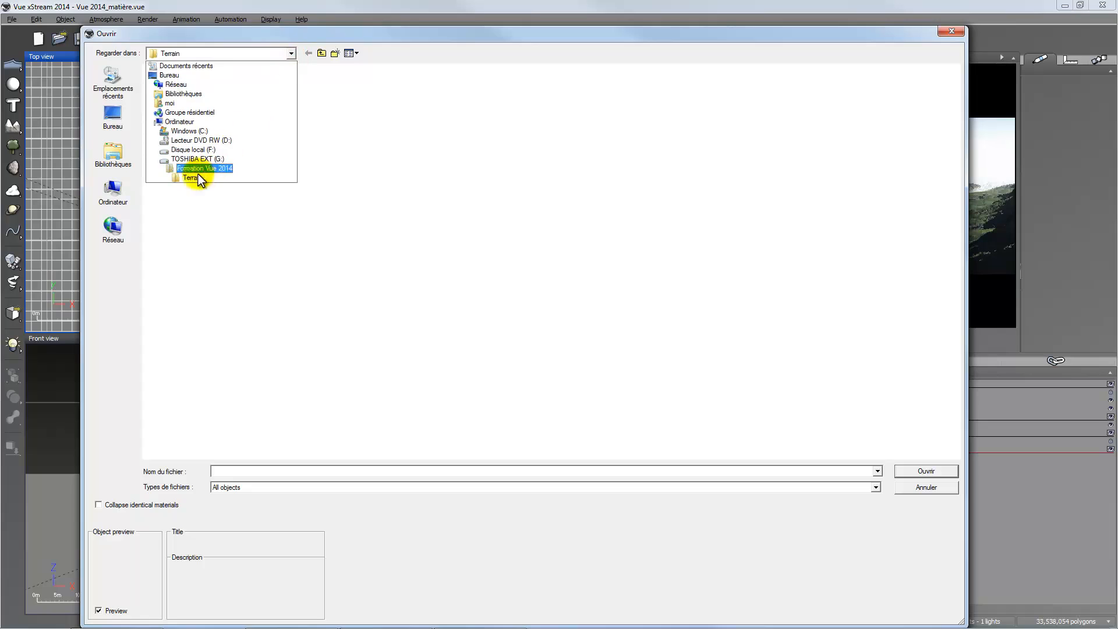
click(196, 176)
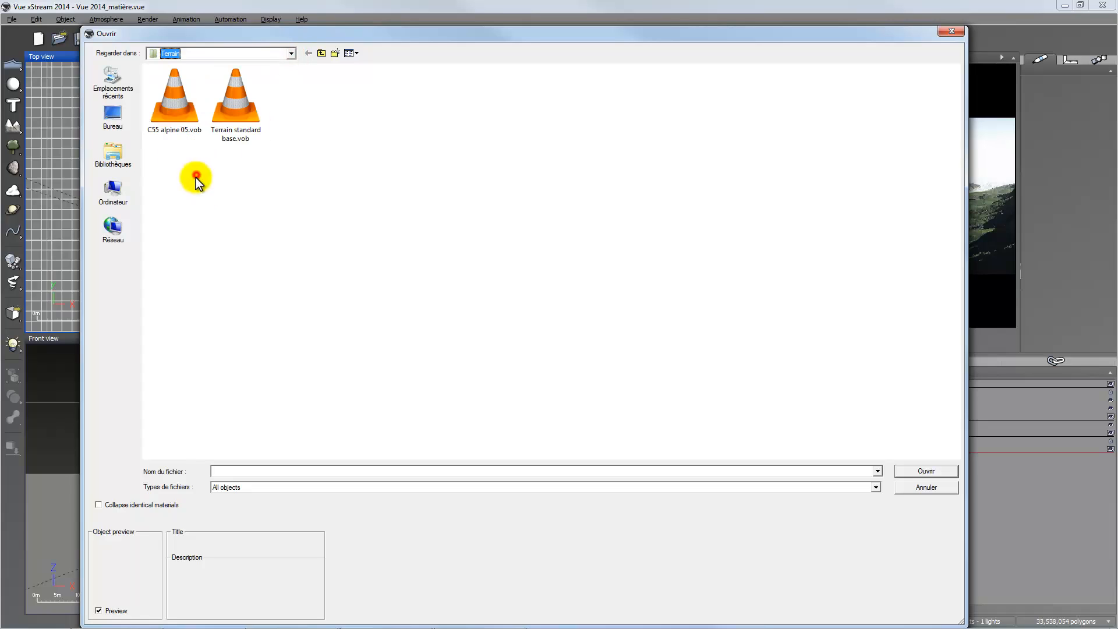
click(185, 130)
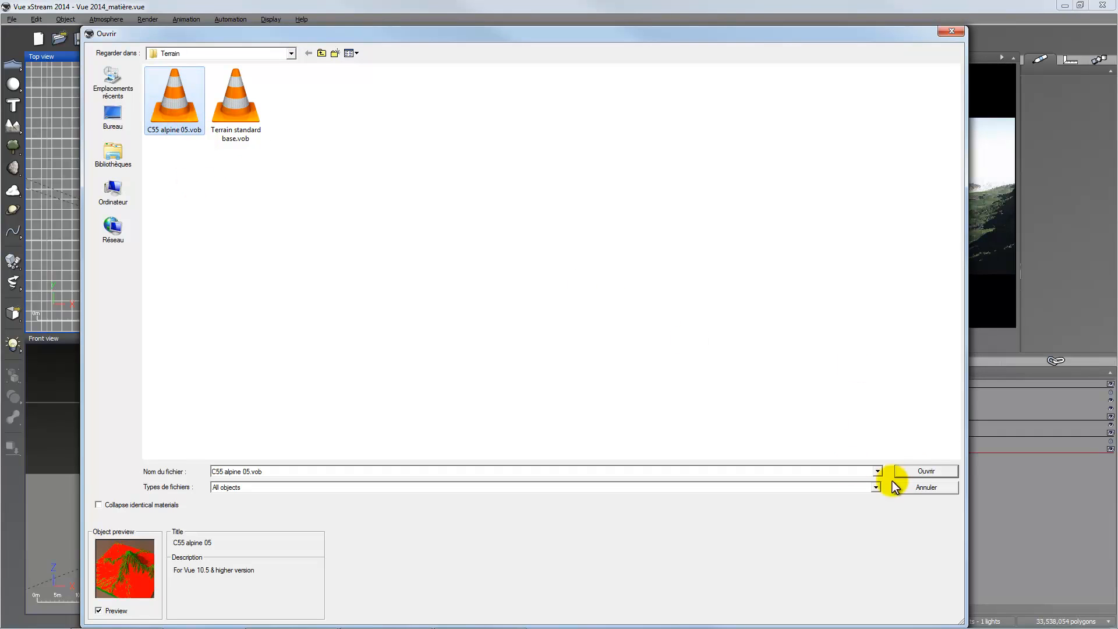
click(925, 470)
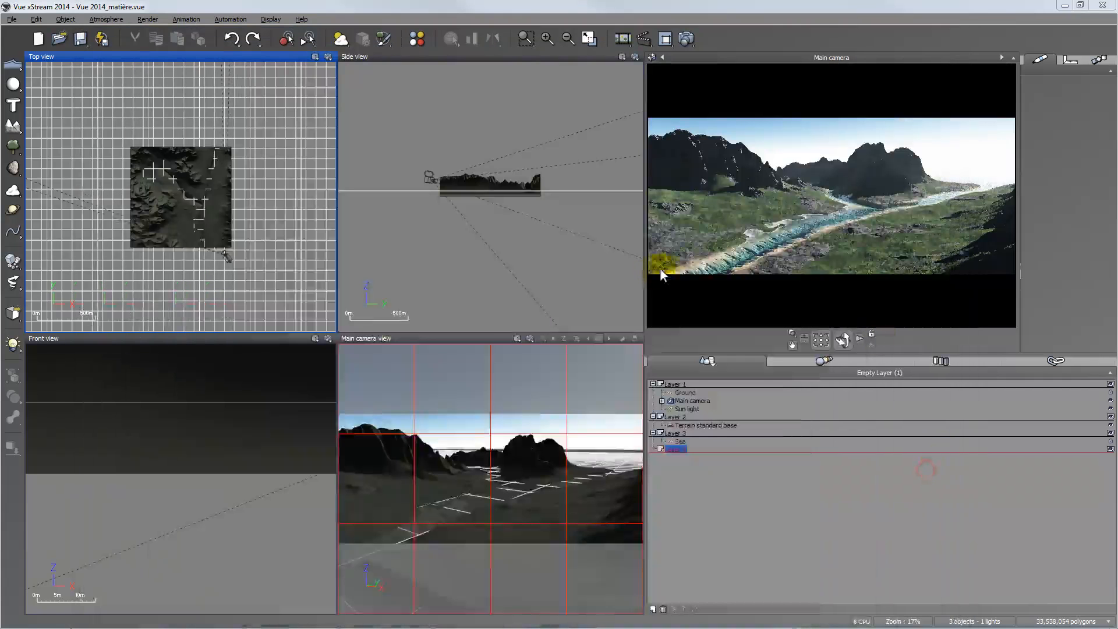
right_click(880, 150)
click(904, 166)
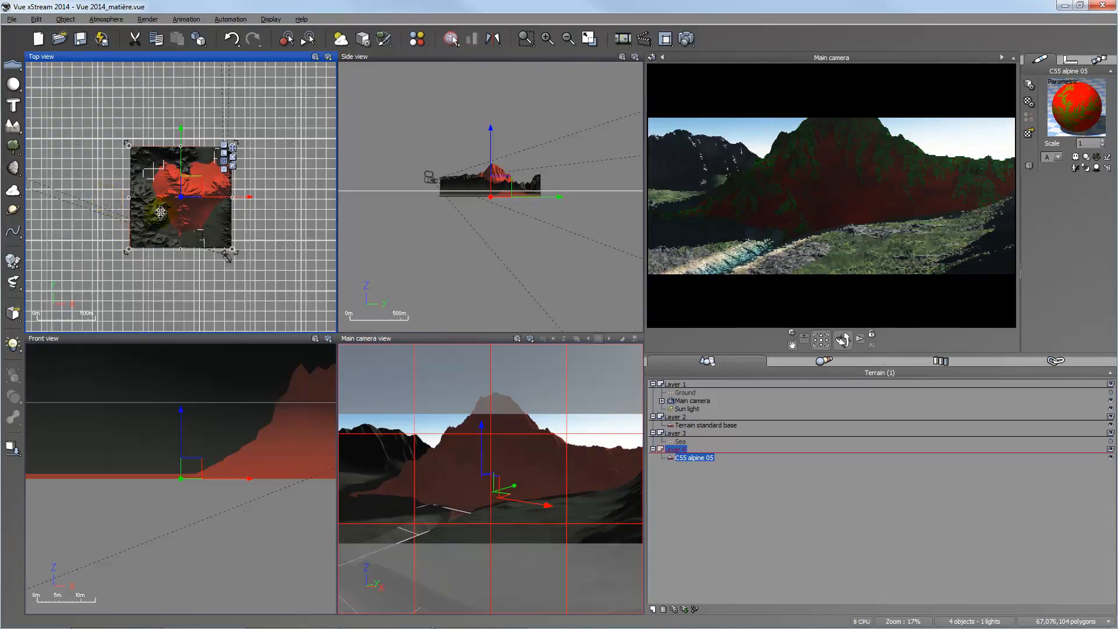
Step: Move the C55 alpine 05 terrain away from the standard base terrain and enlarge it to about 1.6 km across
drag(190, 184, 130, 185)
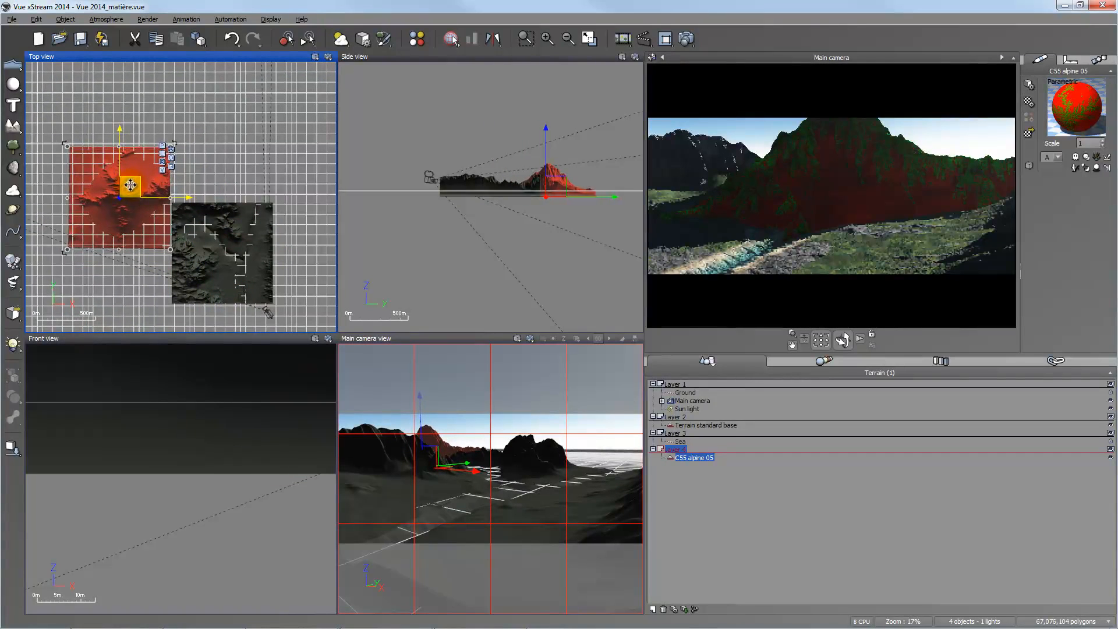
right_drag(499, 197, 506, 225)
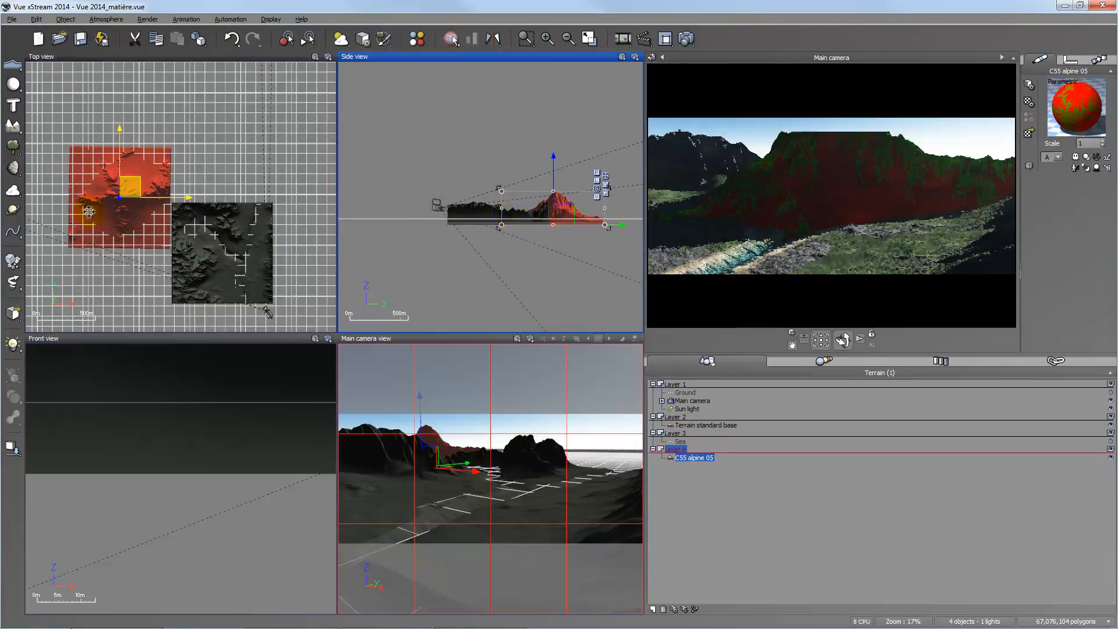
right_drag(154, 163, 78, 83)
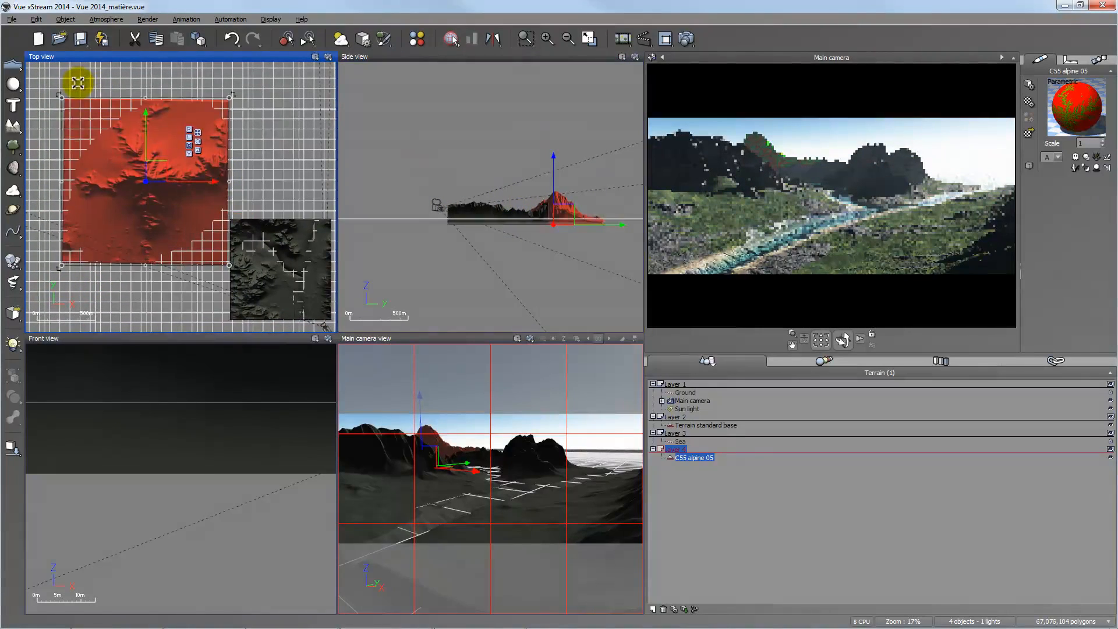
Step: Set the C55 alpine 05 terrain's size to 3 km in X and Y, keeping its proportions
click(1070, 58)
click(1029, 115)
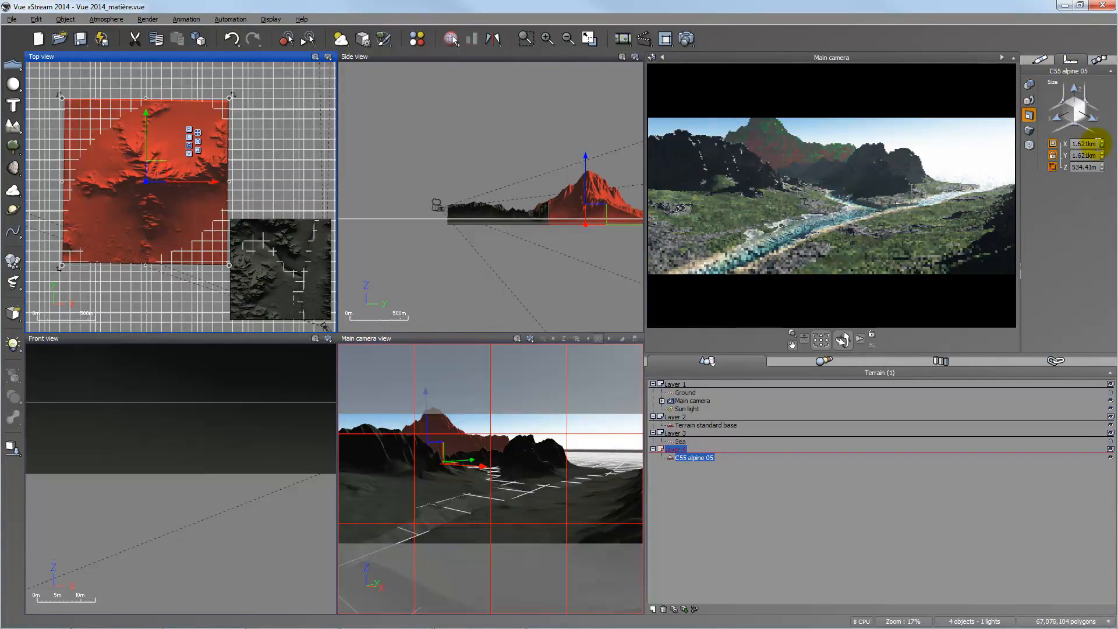
click(1084, 143)
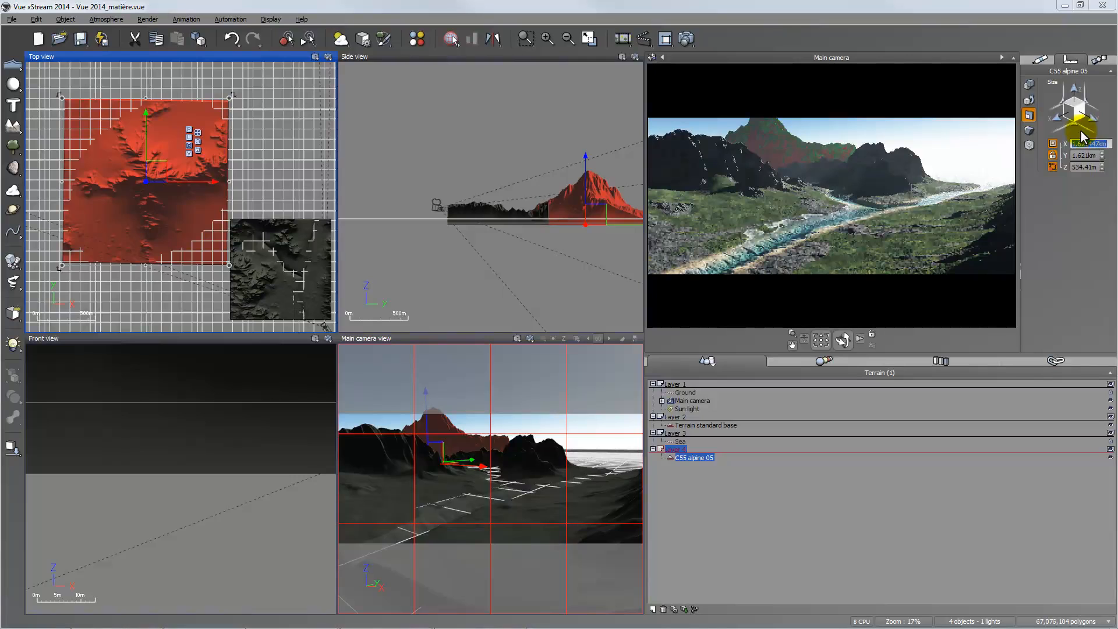
text(3)
key(Return)
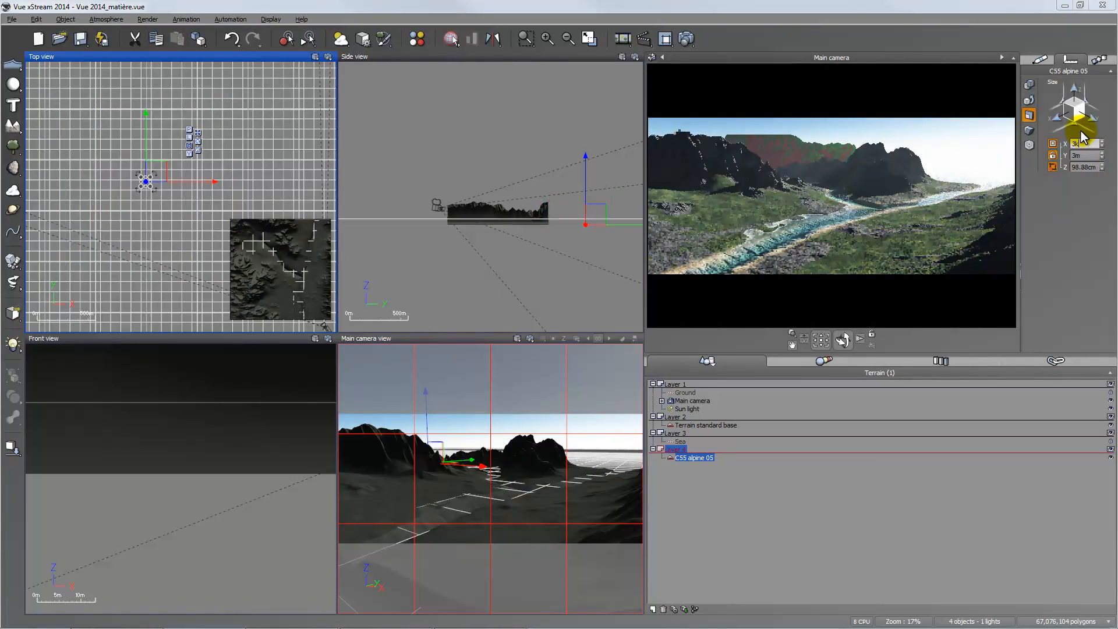
key(Return)
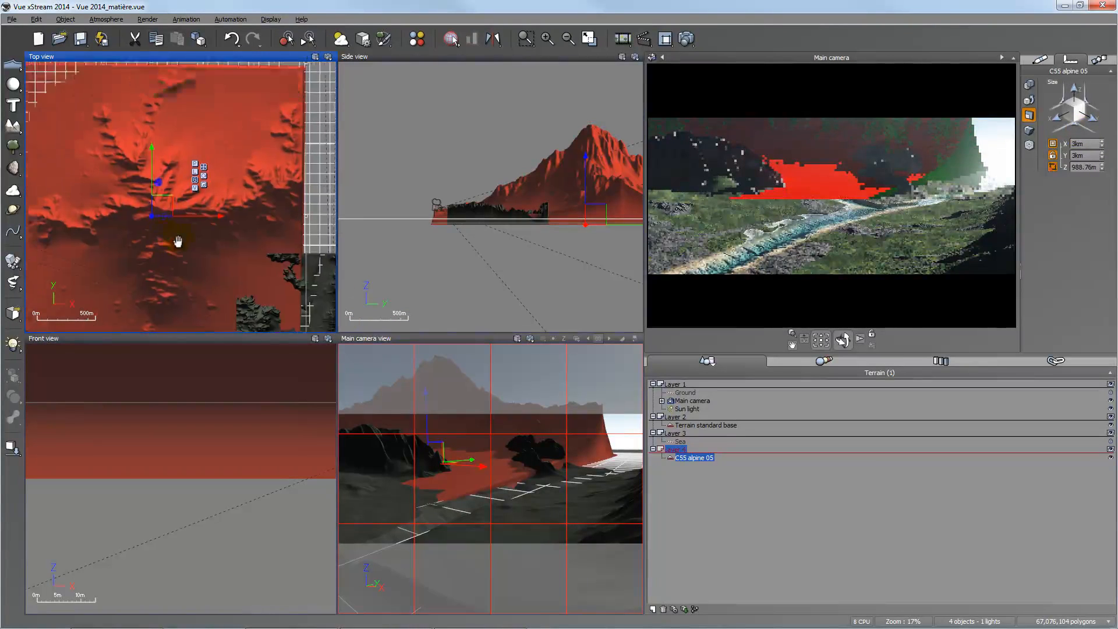
Step: Reposition and rotate the alpine terrain behind the base terrain, and flatten it to about 628 m high
scroll(177, 241, down, 5)
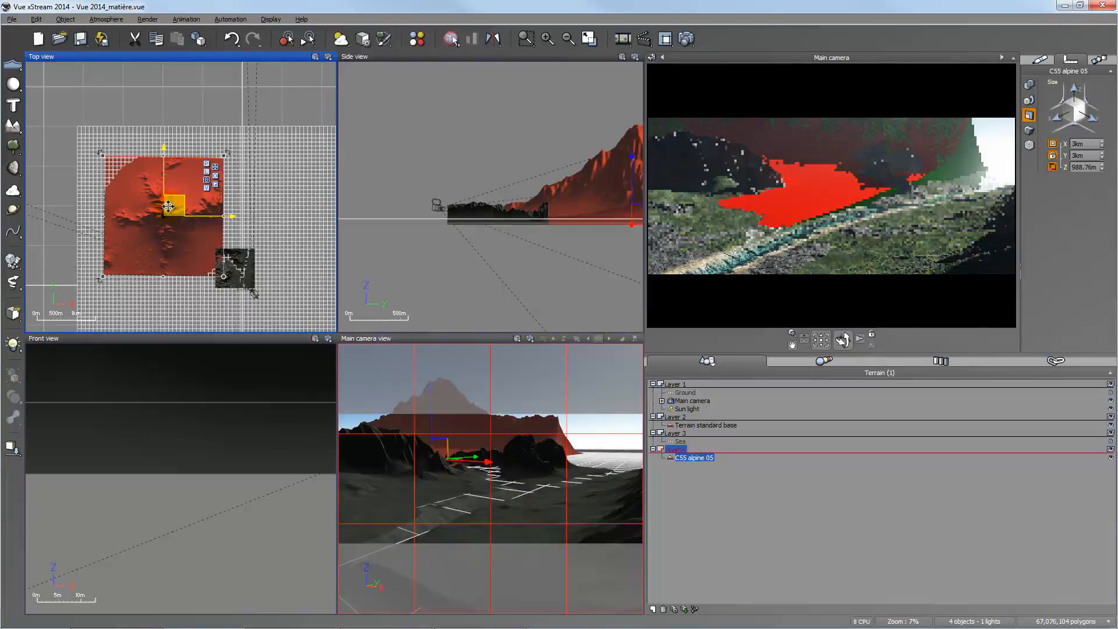
drag(231, 272, 240, 233)
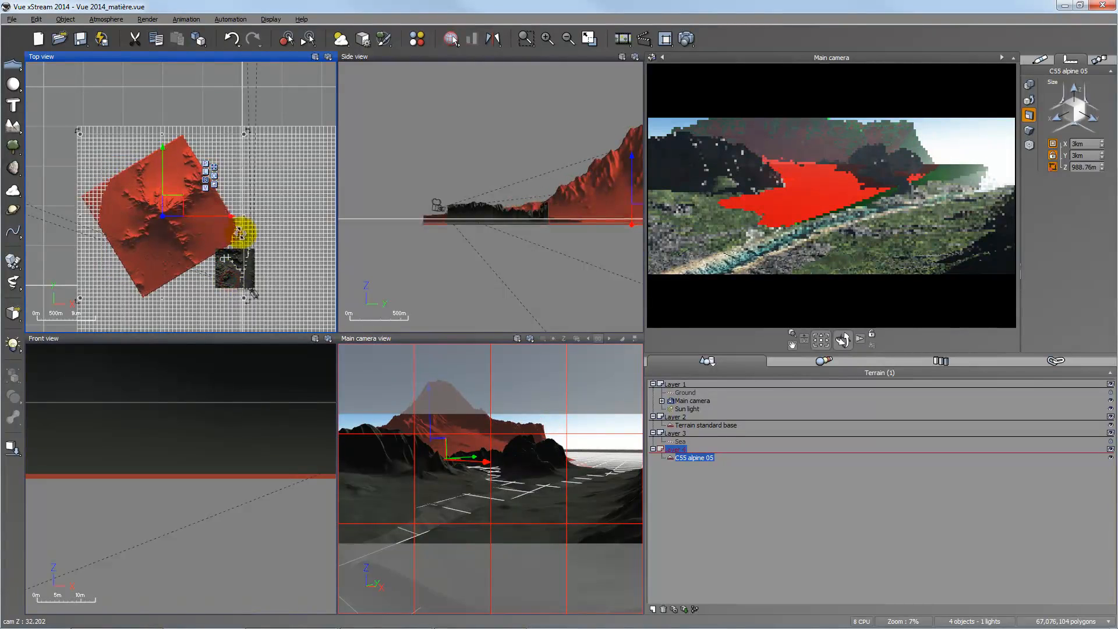
mouse_move(527, 230)
right_down()
mouse_move(513, 241)
mouse_move(540, 247)
right_up()
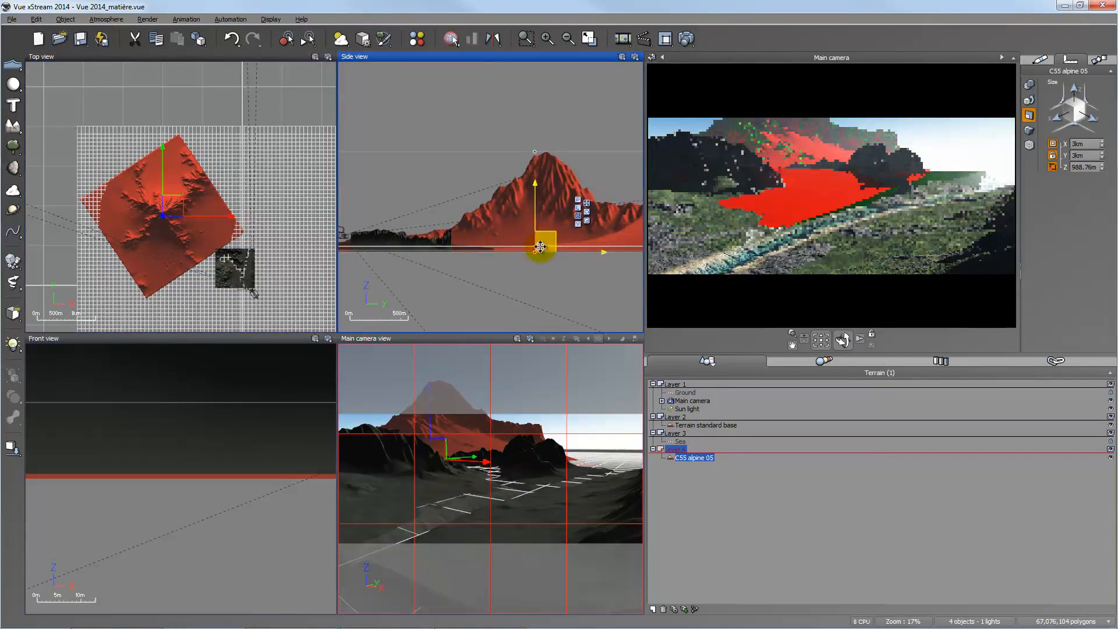
click(532, 154)
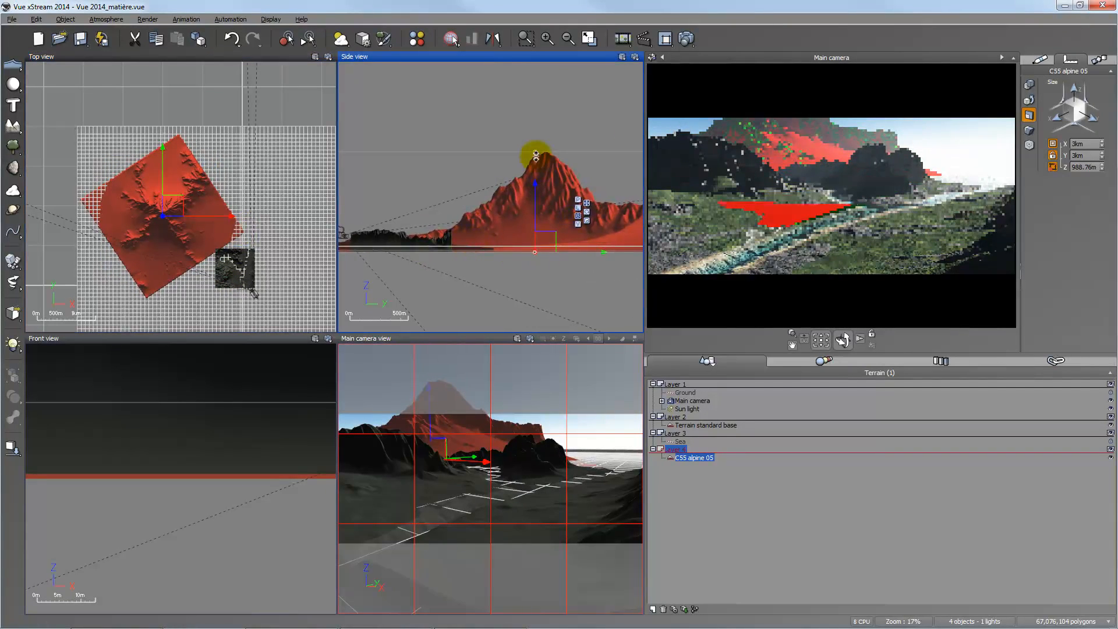
click(587, 222)
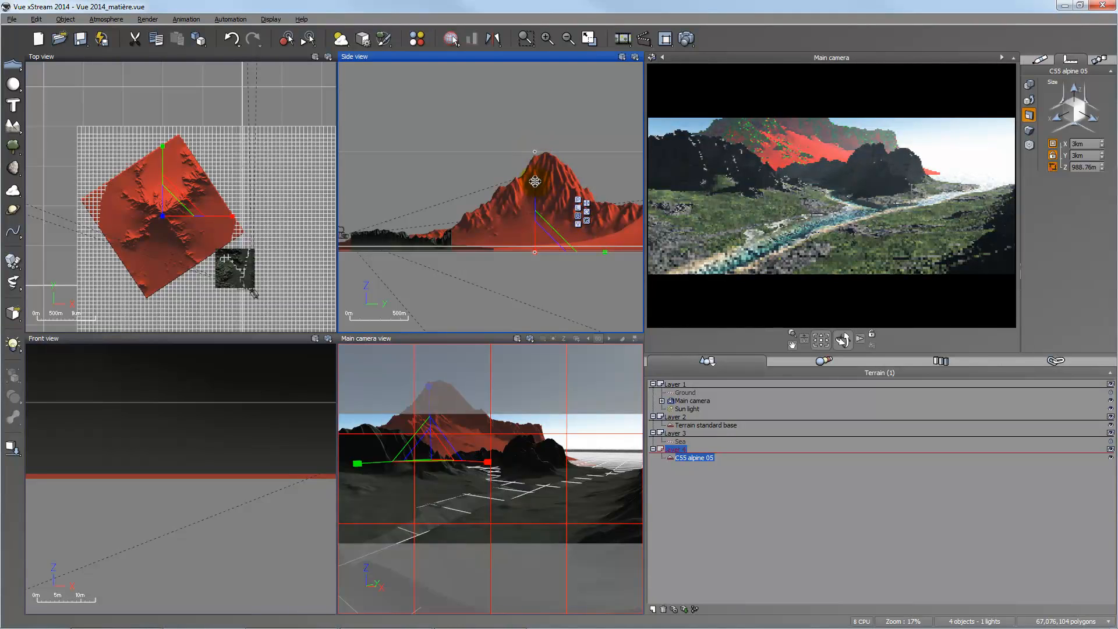
drag(536, 185, 540, 209)
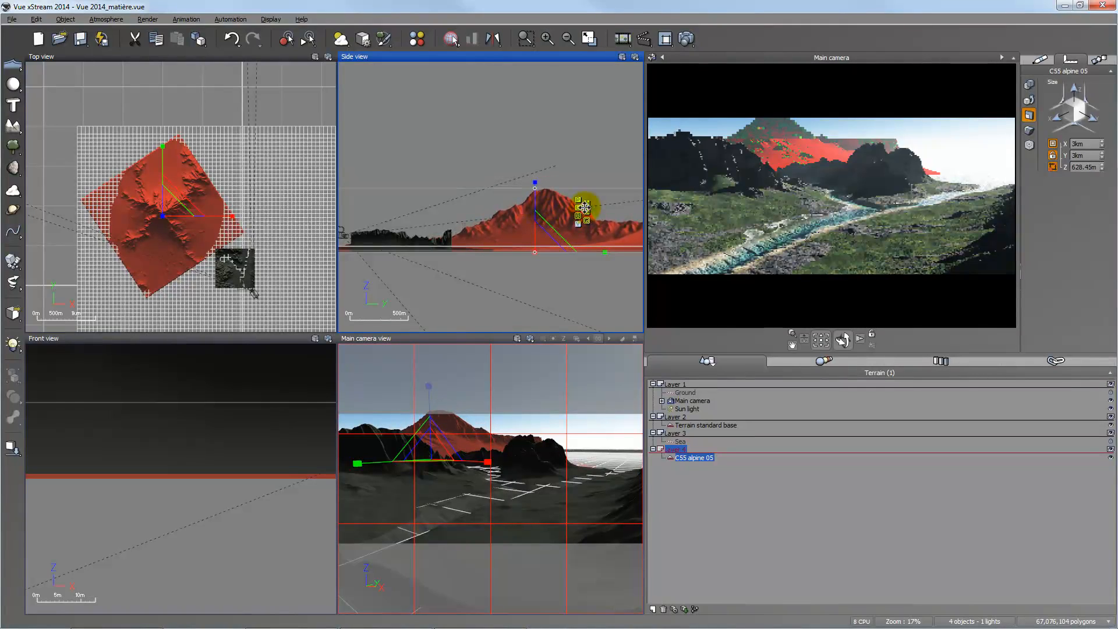
Step: Shift the alpine terrain behind the base terrain in plan and fine-tune its vertical position in the side view
mouse_move(171, 204)
mouse_down()
mouse_move(176, 193)
mouse_move(156, 198)
mouse_up()
right_drag(214, 241, 182, 249)
scroll(215, 264, down, 5)
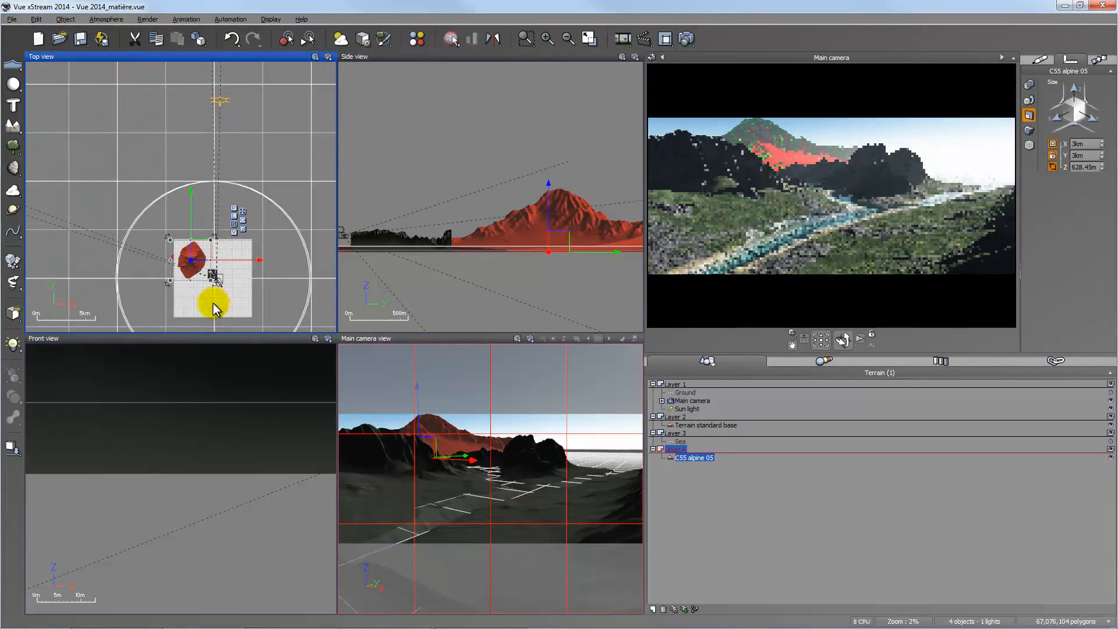
right_drag(212, 299, 240, 303)
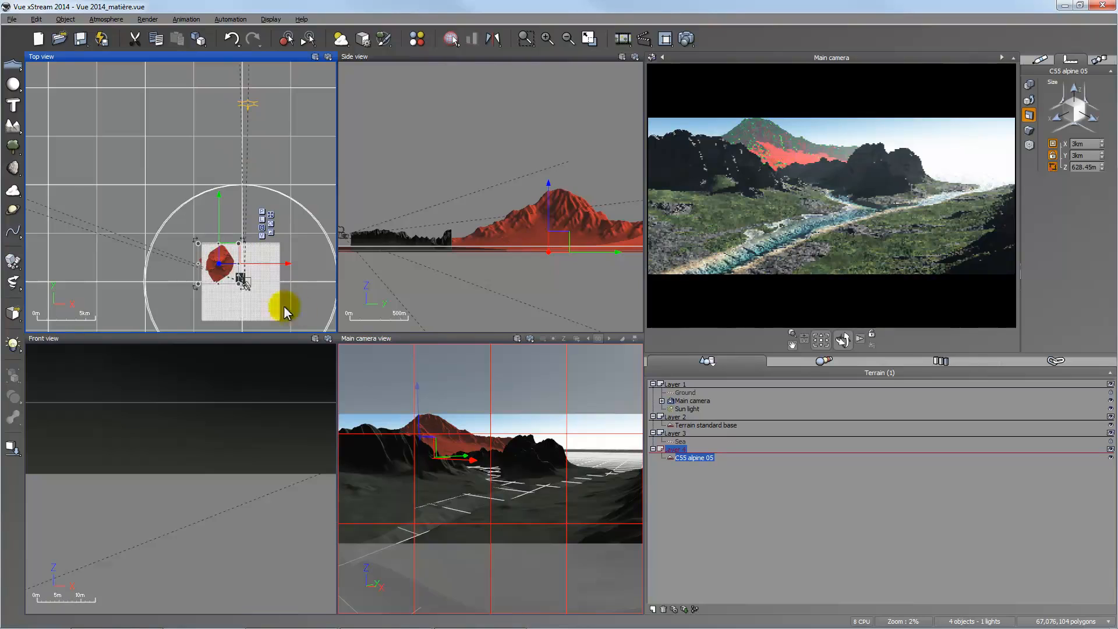
scroll(245, 251, up, 3)
scroll(252, 240, up, 2)
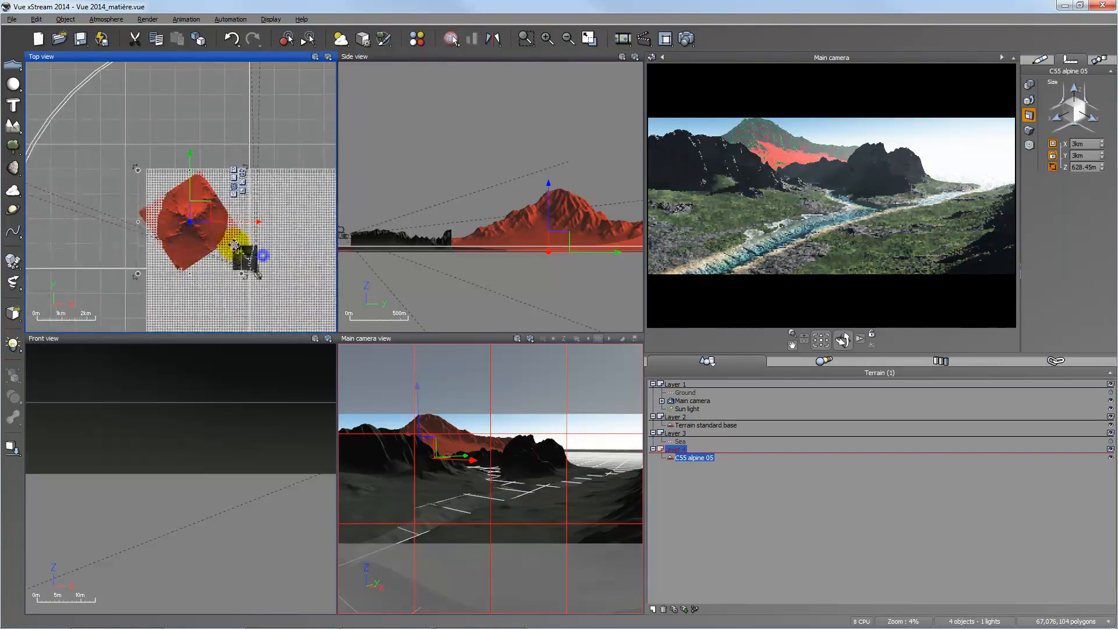
drag(548, 223, 555, 225)
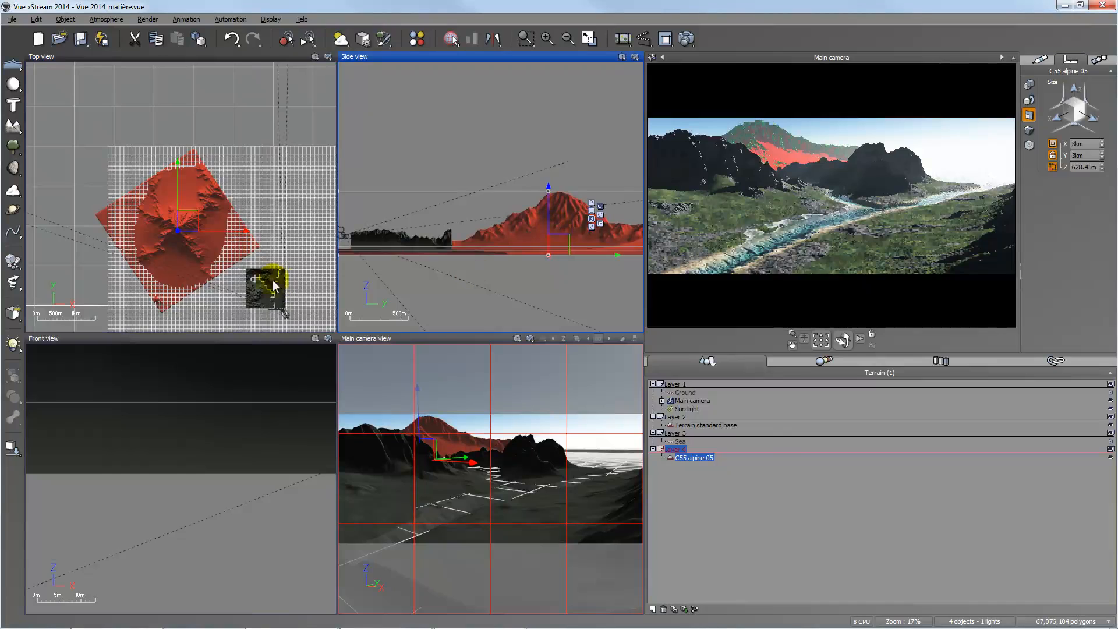
drag(190, 225, 209, 234)
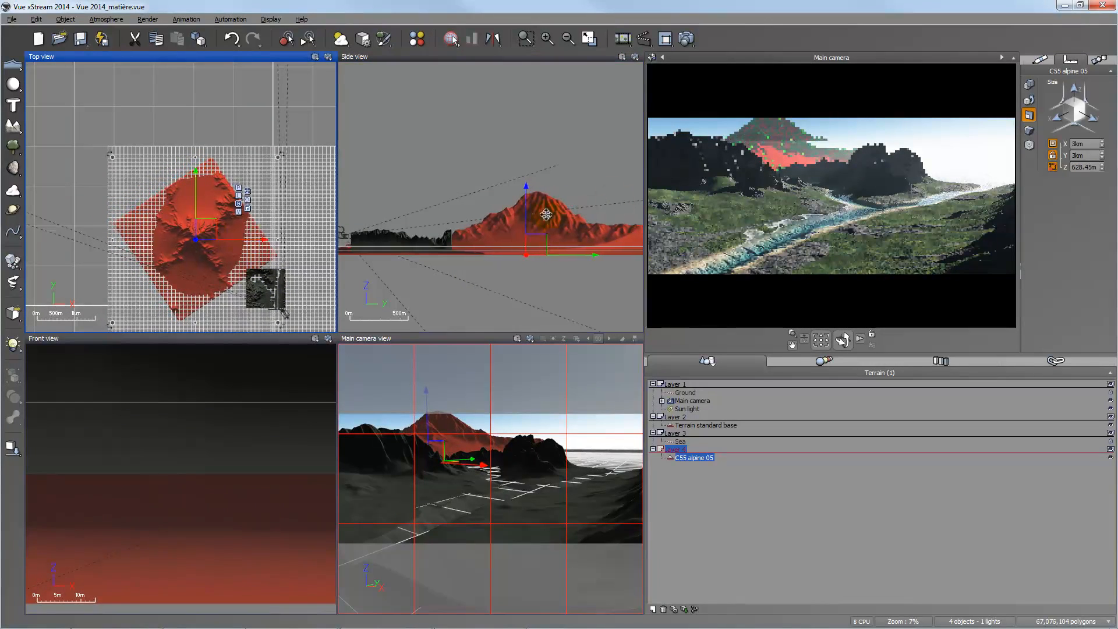
mouse_move(529, 215)
mouse_down()
mouse_move(528, 203)
mouse_move(531, 215)
mouse_up()
Step: Rotate and reposition the alpine terrain behind the base terrain, enlarging it to about 3.83 km across
click(214, 255)
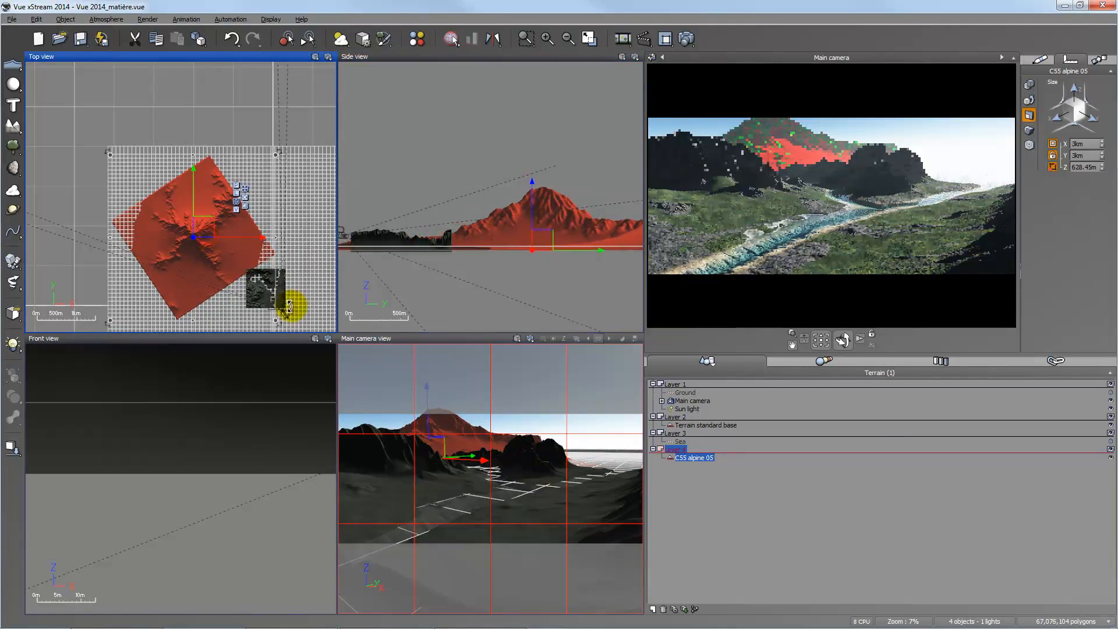
drag(285, 322, 213, 224)
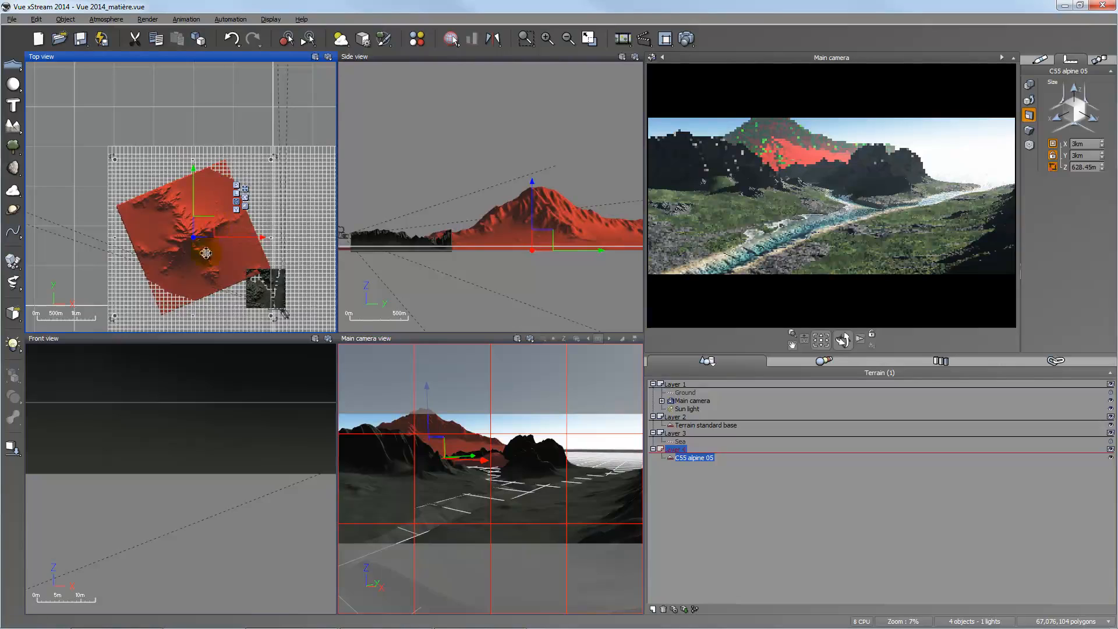
drag(205, 253, 204, 230)
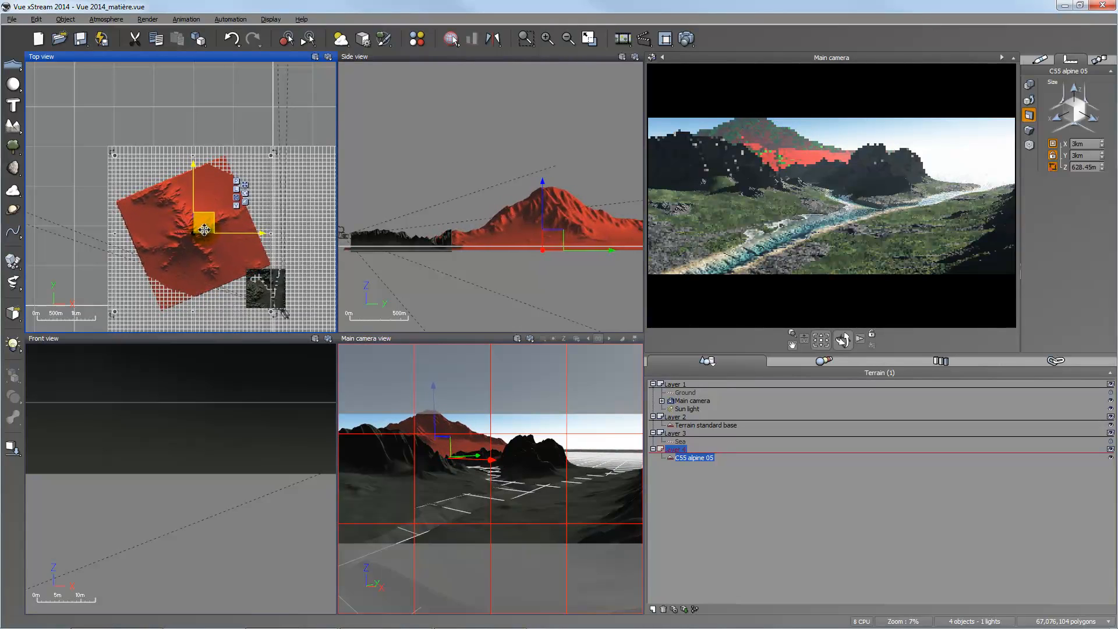
key(ctrl+z)
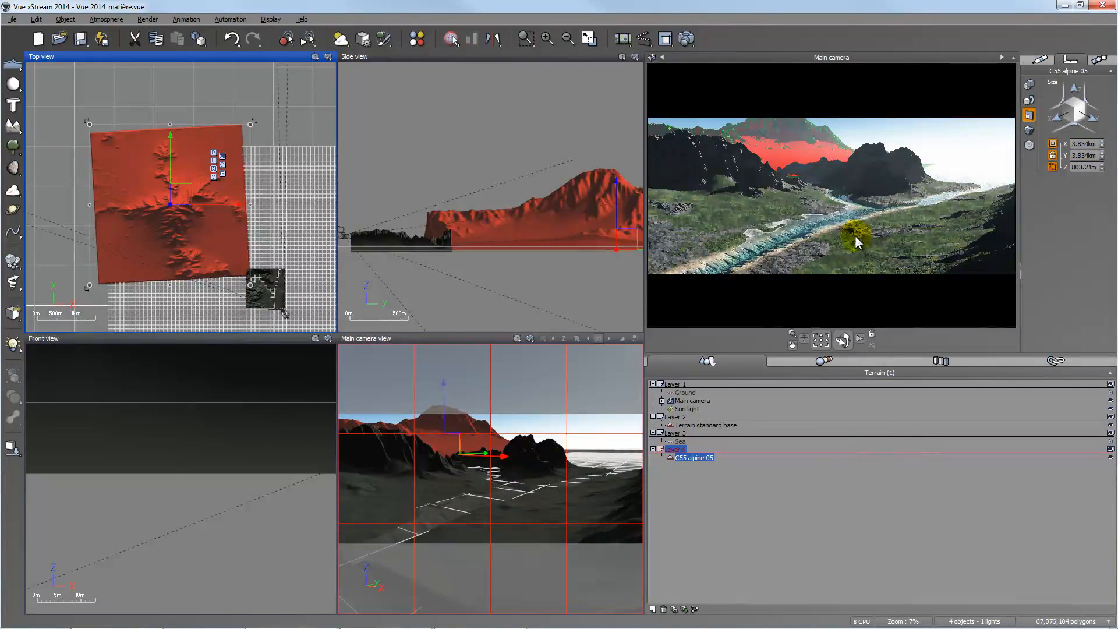
Step: Open the C55 alpine 05 terrain's mixed material in the advanced material editor and keep the camera preview uncovered
click(1037, 58)
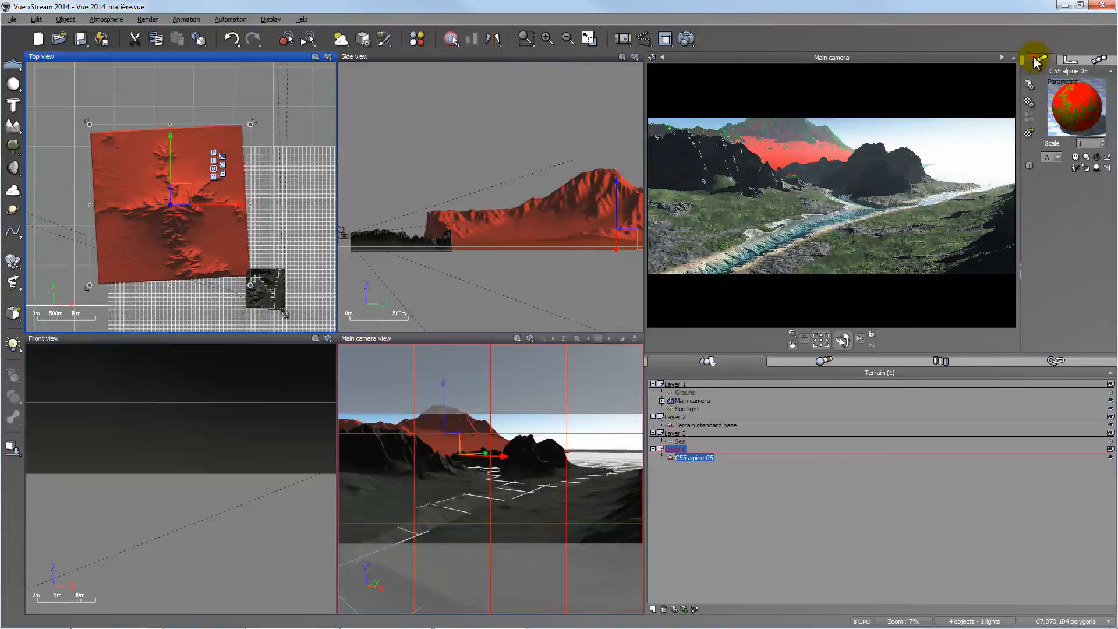
double_click(1079, 112)
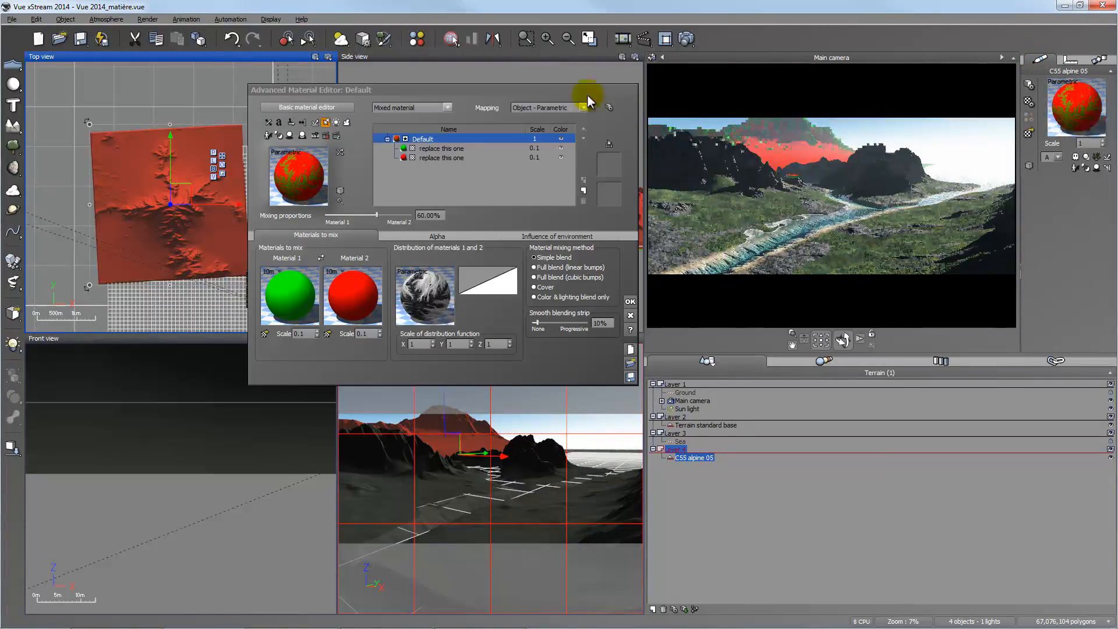
drag(569, 92, 491, 83)
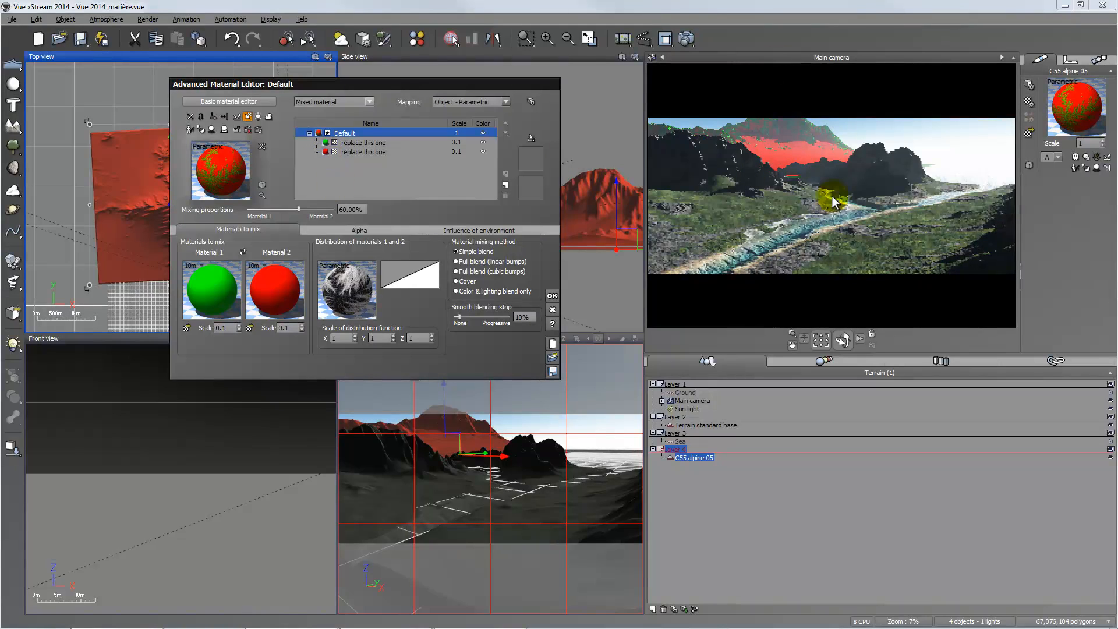
Step: Inspect the function distributing materials 1 and 2, spacing its output node from the projected flow map texture node
right_click(346, 288)
click(370, 296)
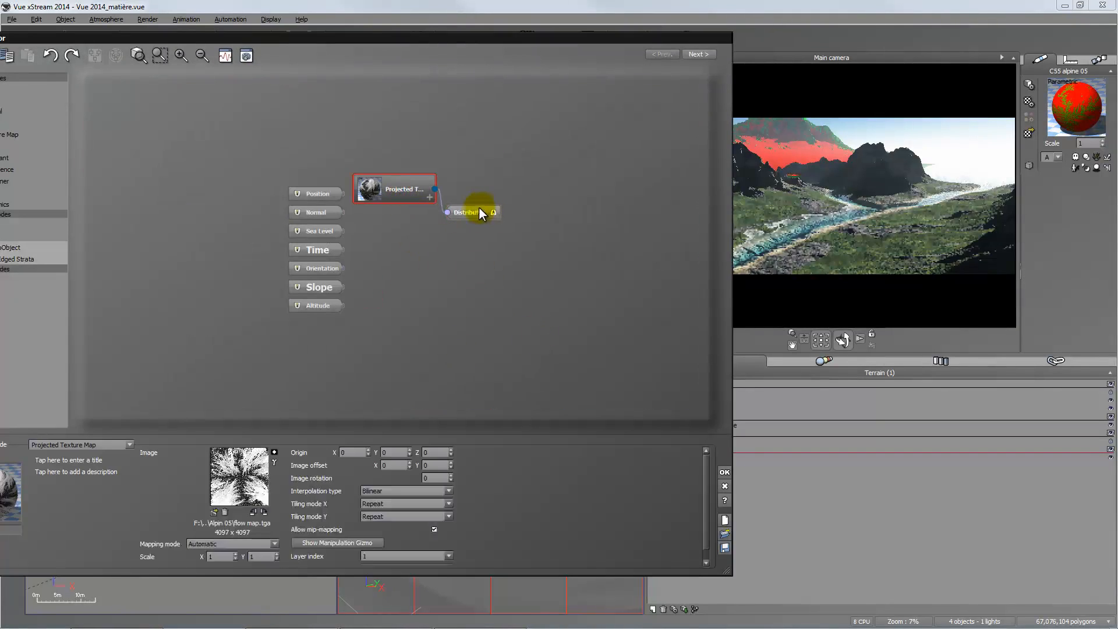
drag(481, 209, 545, 204)
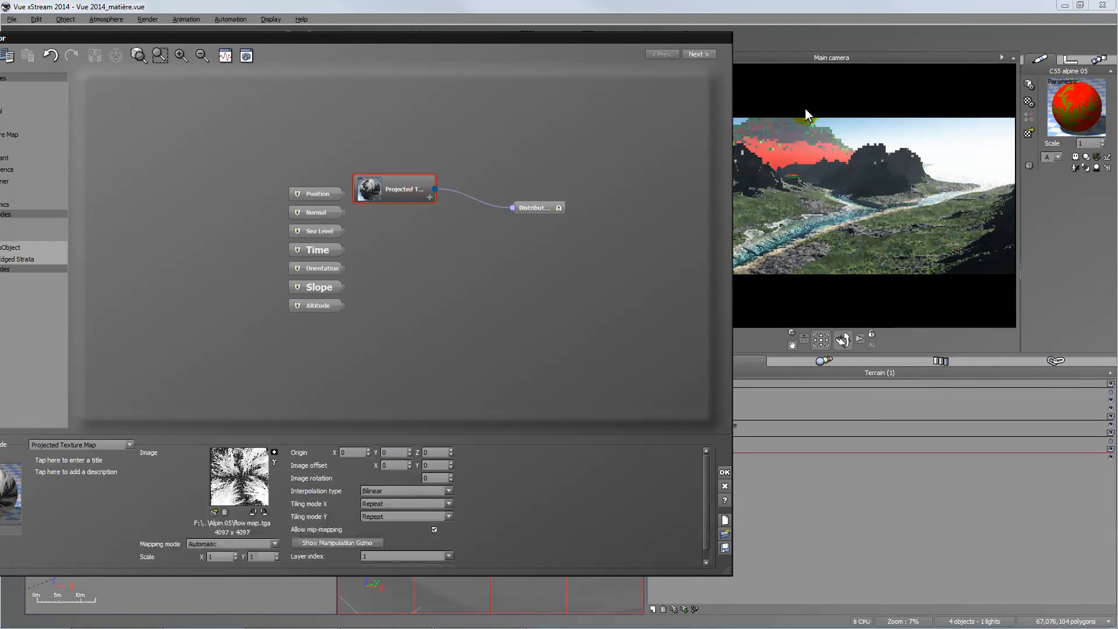
click(724, 471)
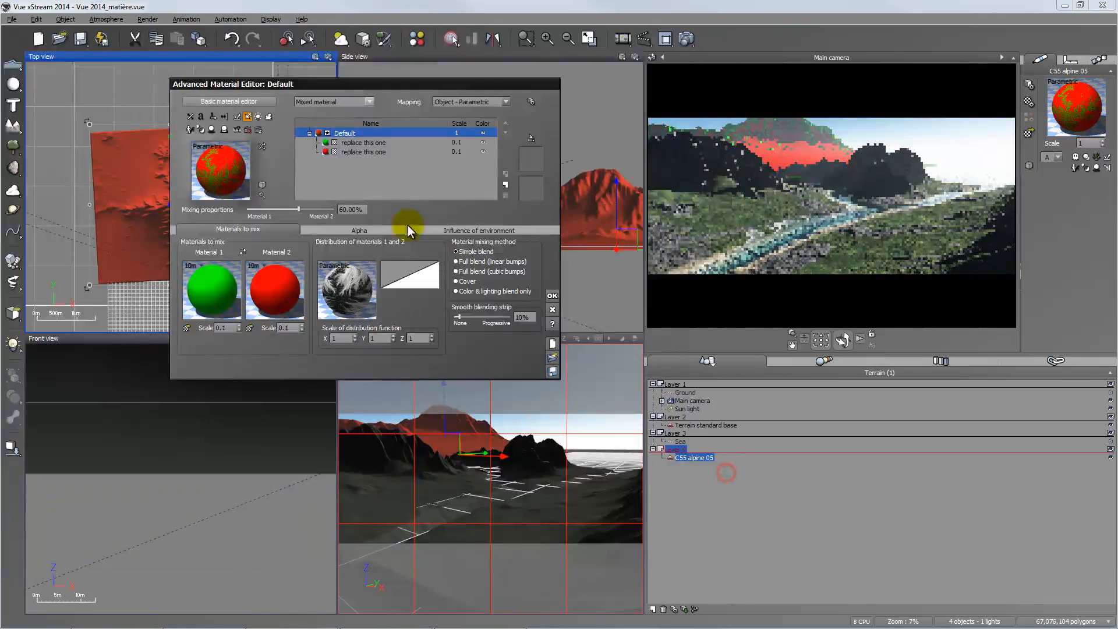
Step: Replace the red placeholder material in the mix with Snow from the Landscapes collection
click(327, 151)
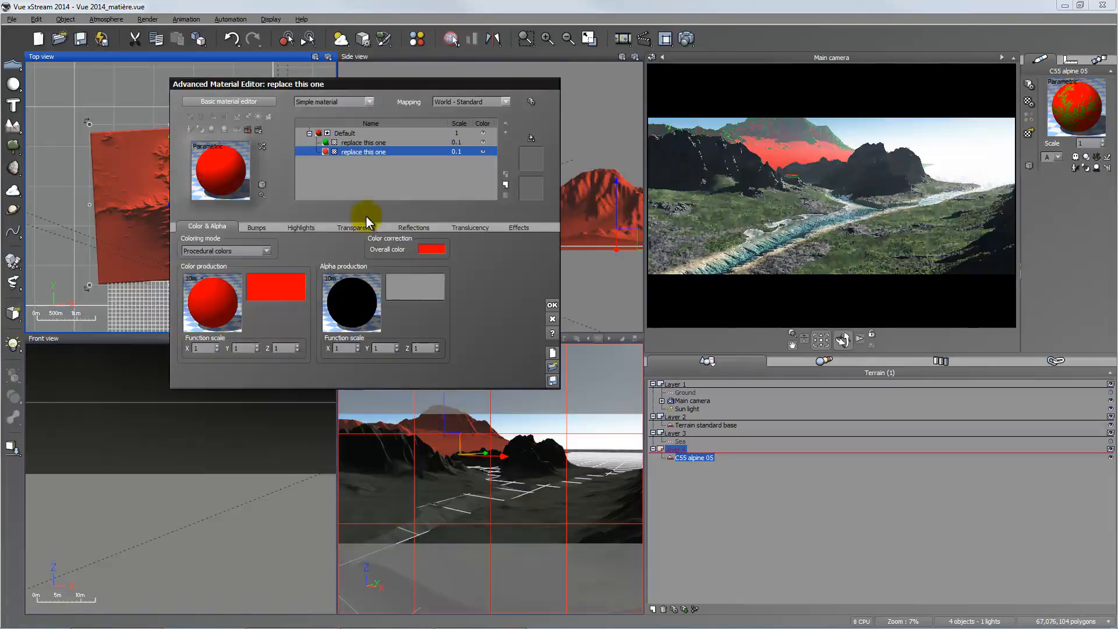
click(232, 169)
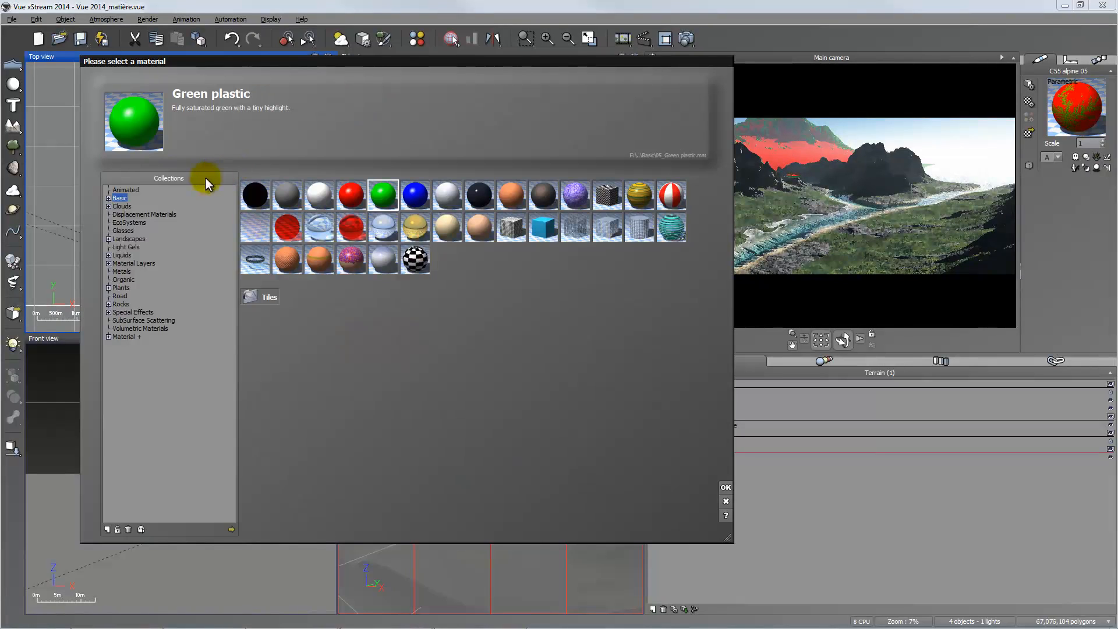
drag(454, 67, 433, 67)
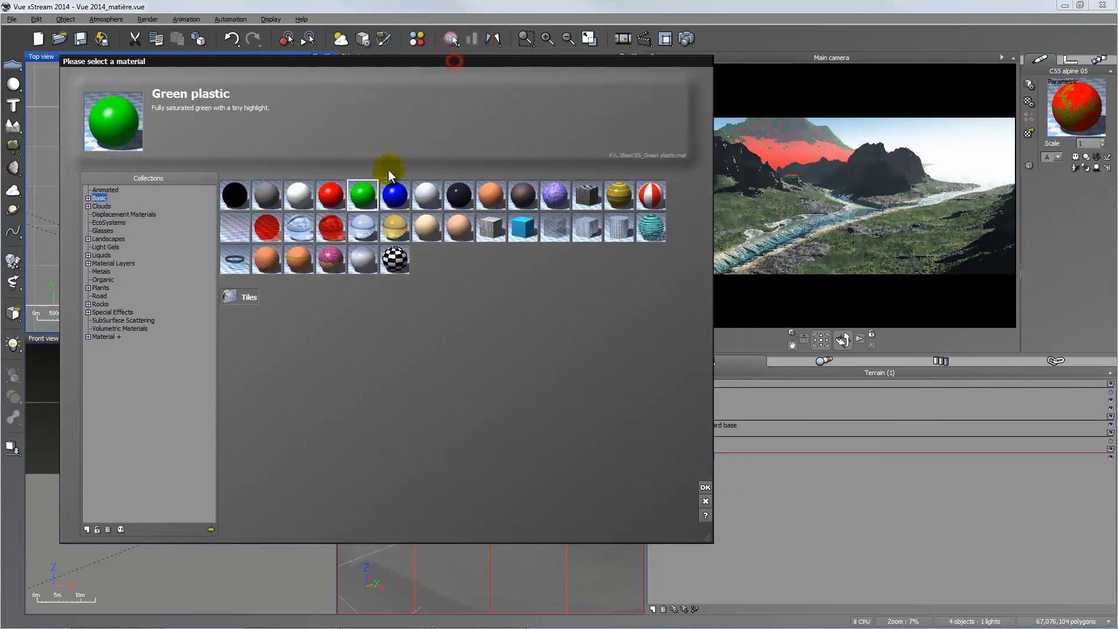
click(117, 240)
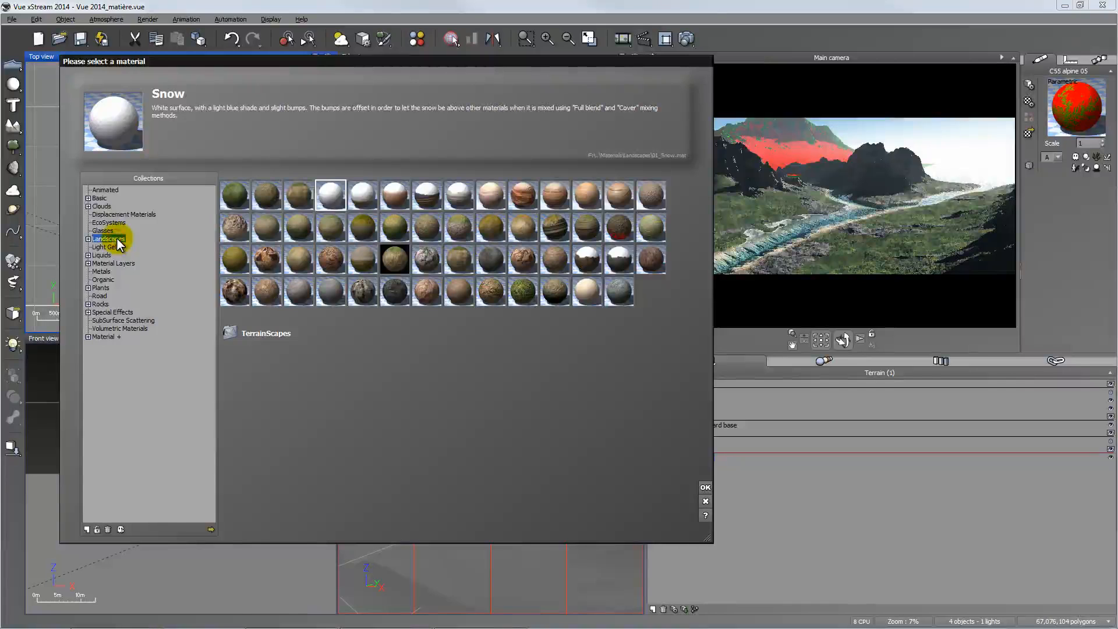
click(332, 195)
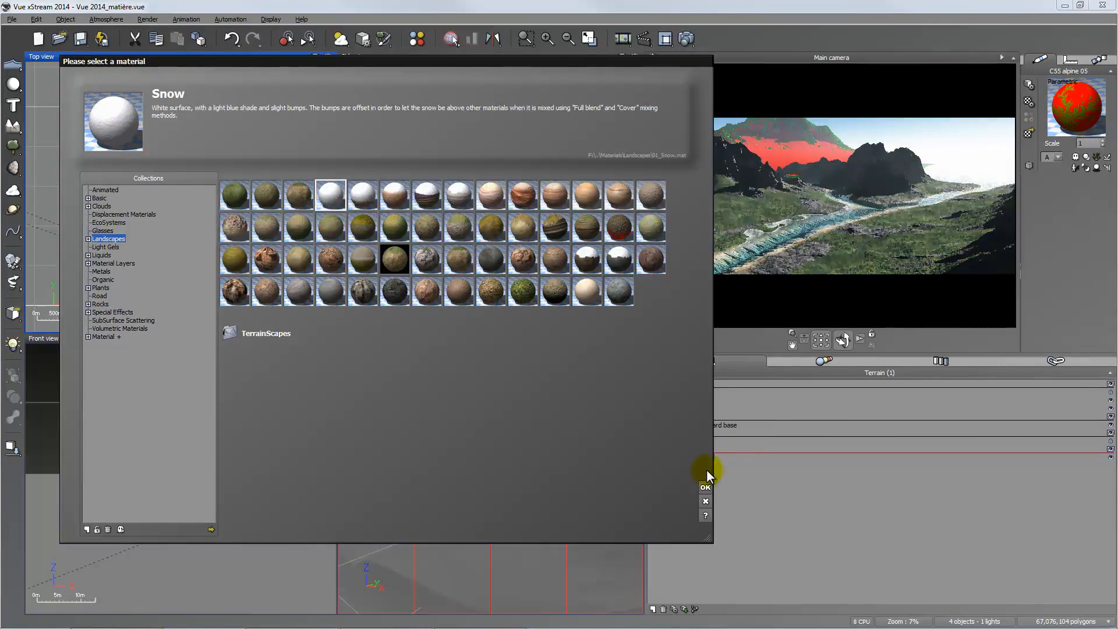
click(704, 487)
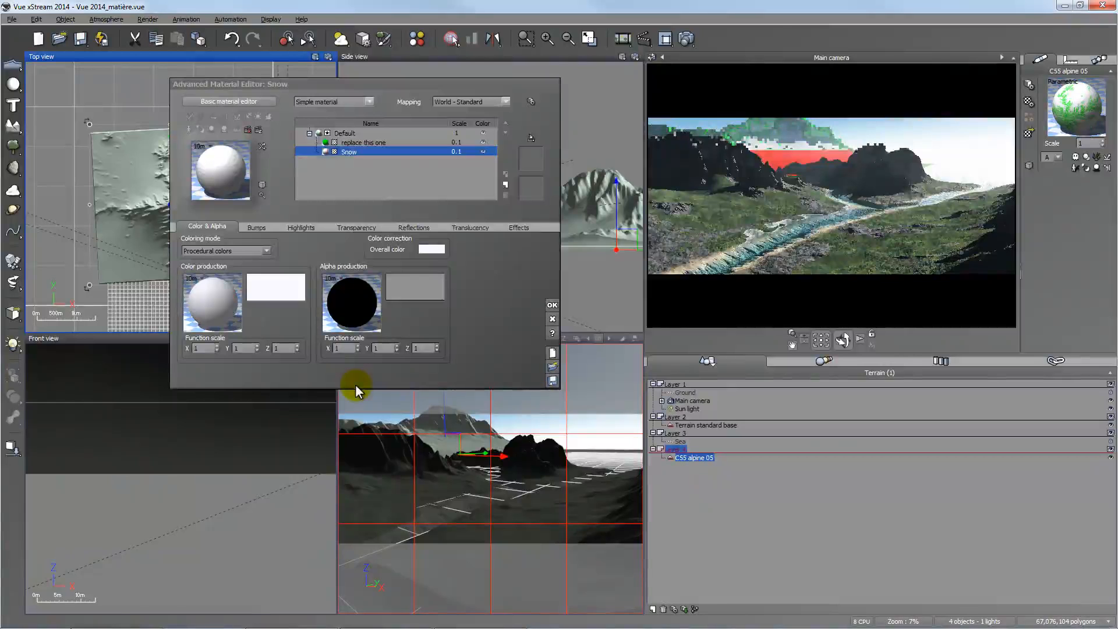
Step: Set the Snow material's luminous lighting to 5% and accept the material changes
click(521, 227)
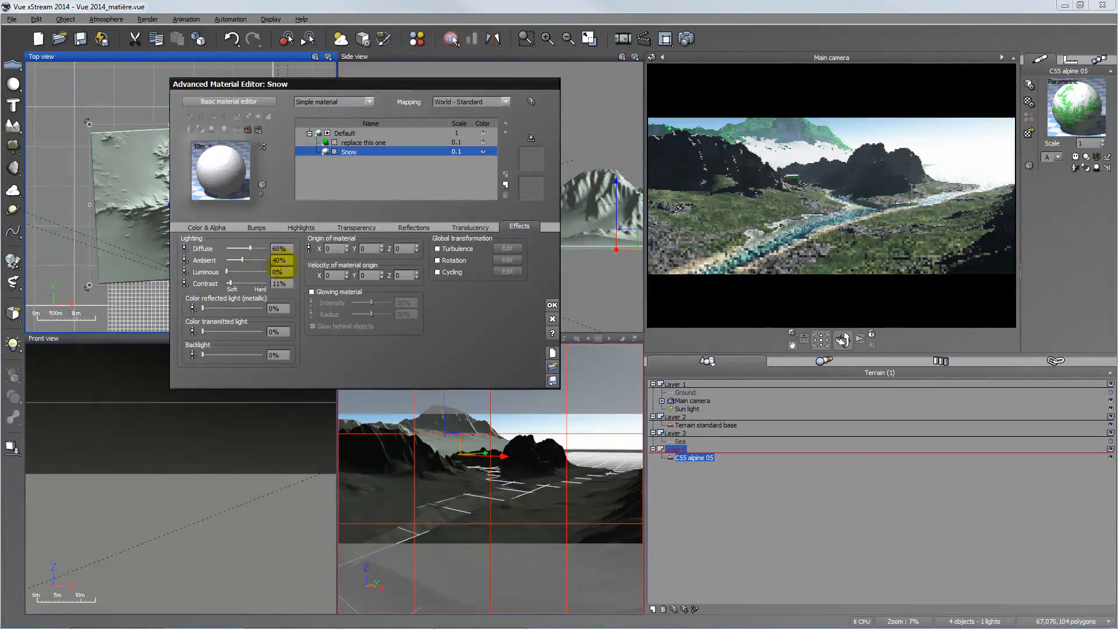
click(282, 271)
text(5)
key(Return)
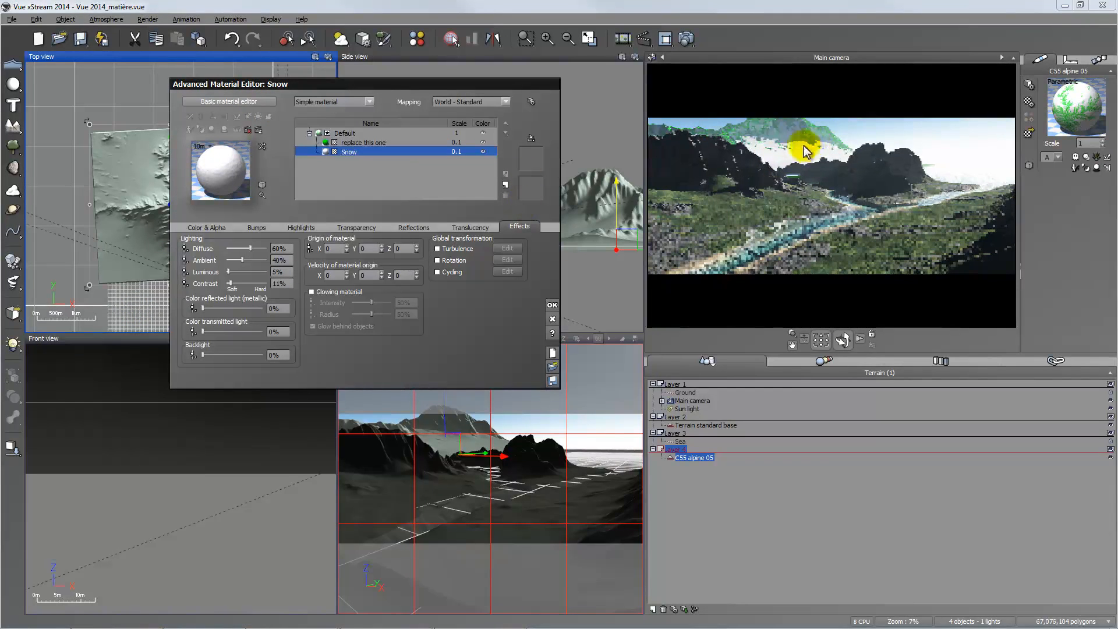
click(552, 305)
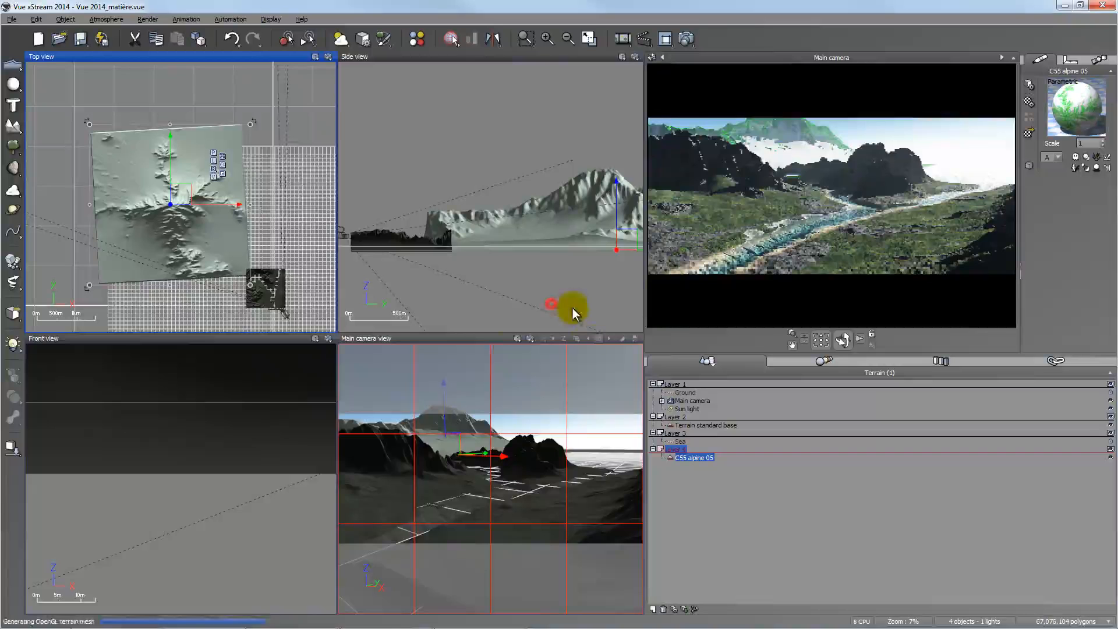
Step: Maximize the main camera view, check the anti-aliasing settings, and toggle re-use of indirect lighting in the render options
double_click(492, 337)
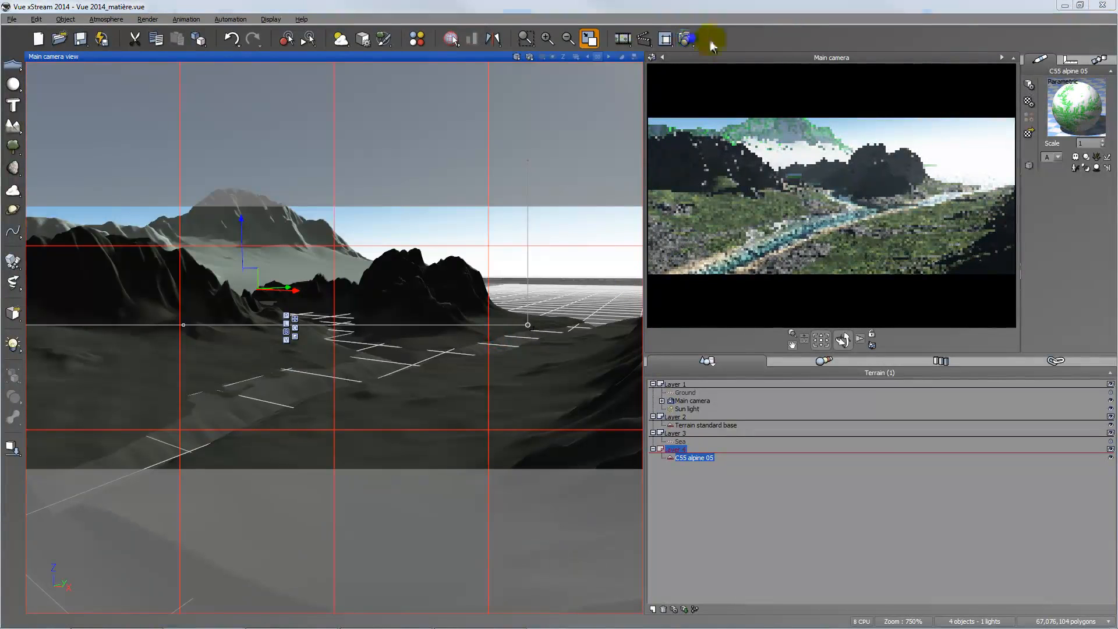
click(686, 38)
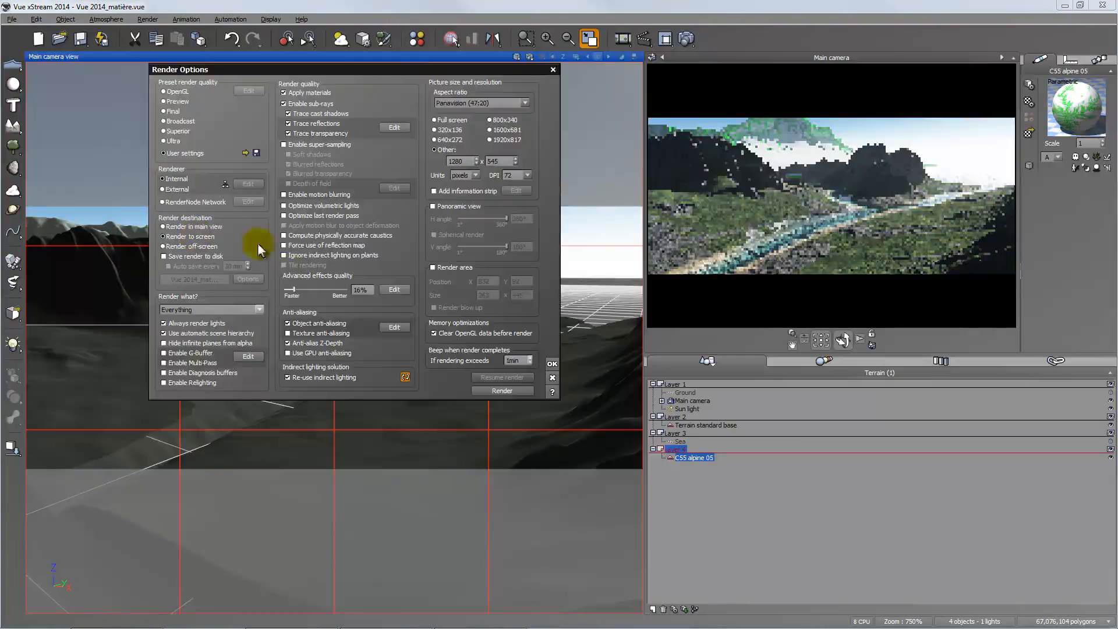
click(393, 327)
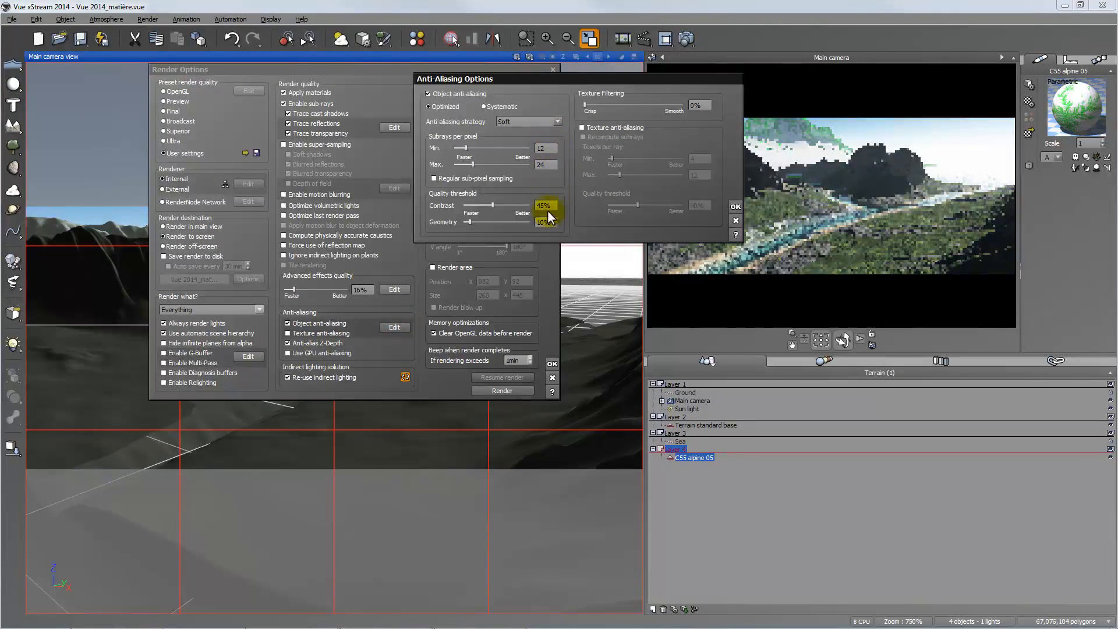
click(735, 208)
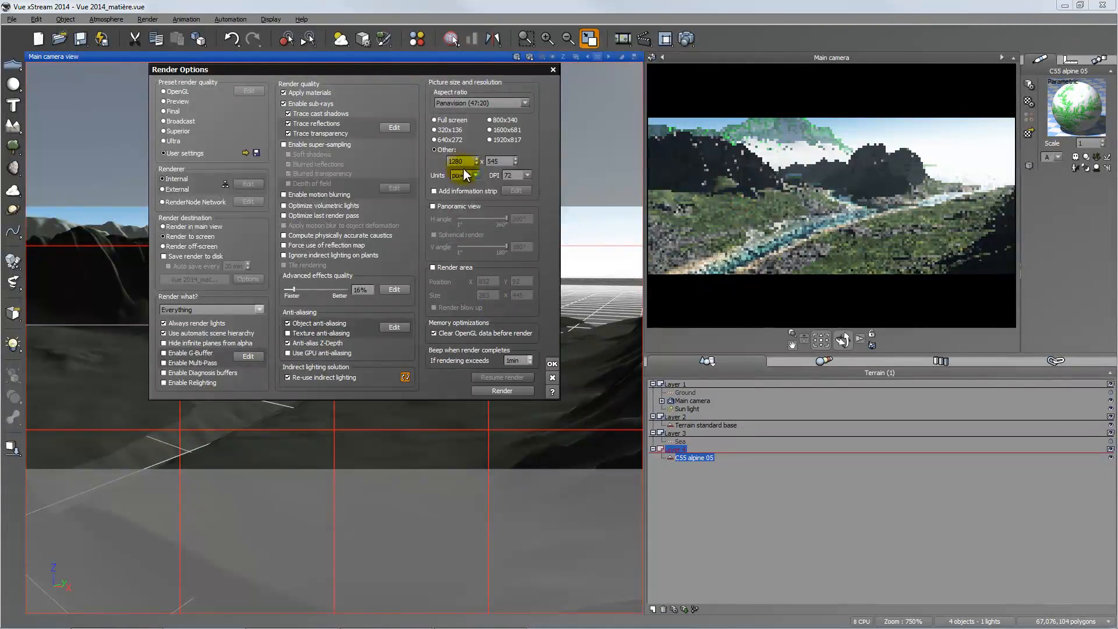
click(288, 376)
click(552, 364)
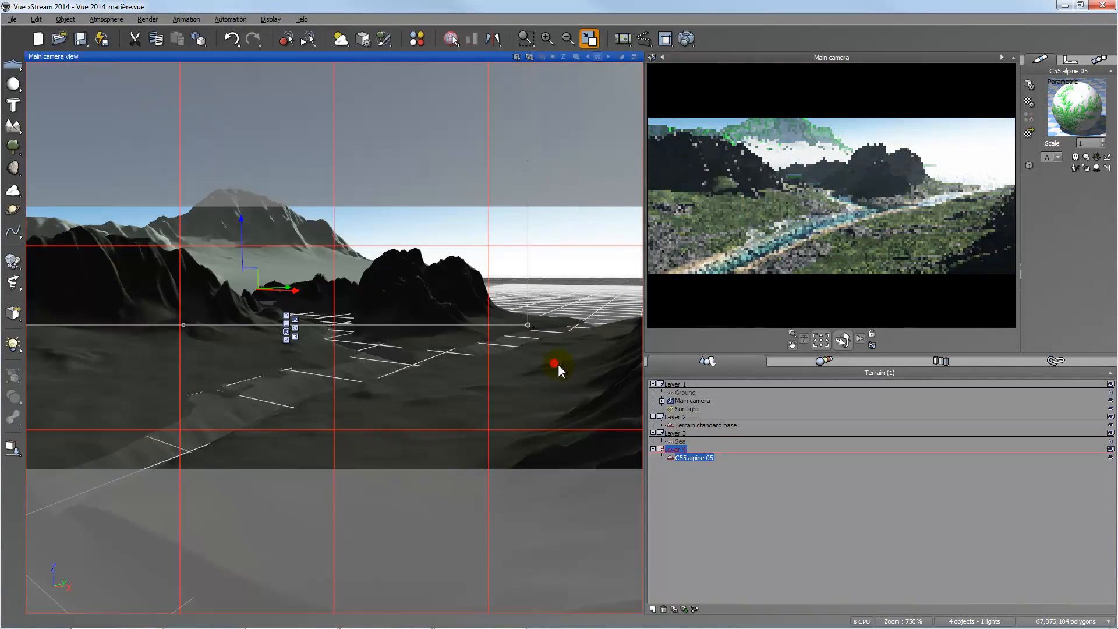
Step: Render only a rectangular area covering the snowy background mountain, examine the result, and close the render display
click(664, 39)
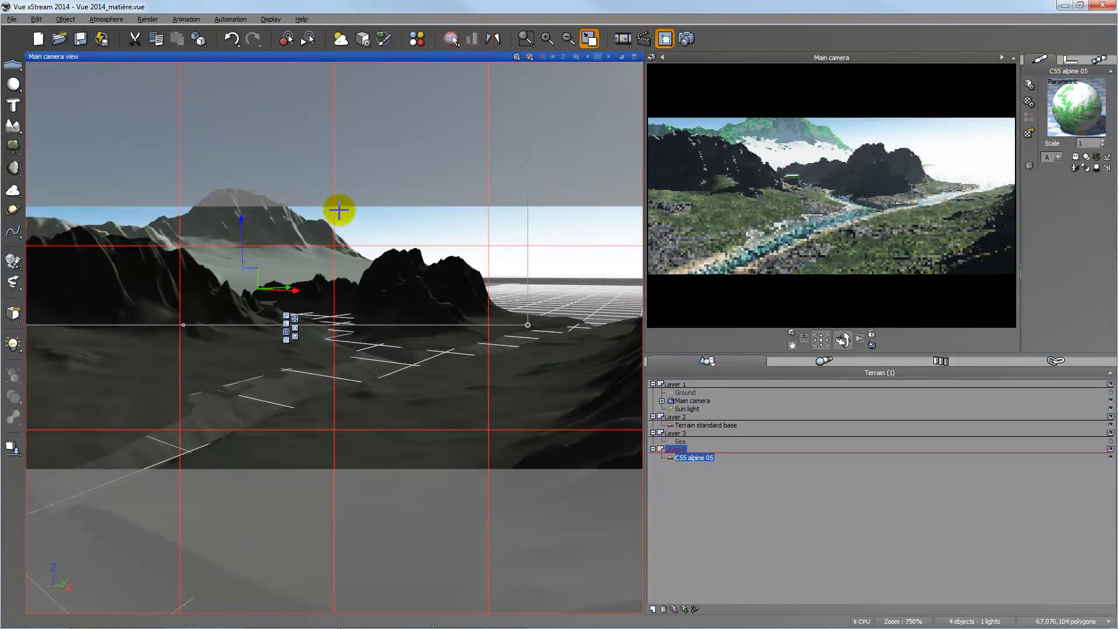
mouse_move(334, 205)
mouse_down()
mouse_move(220, 299)
mouse_move(105, 315)
mouse_up()
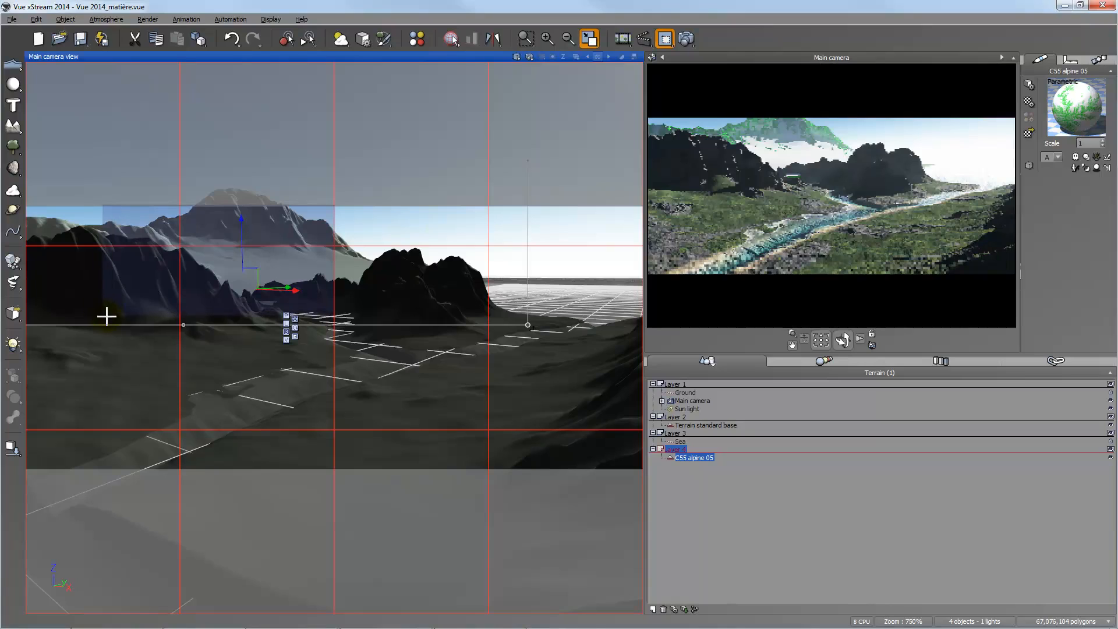
click(498, 291)
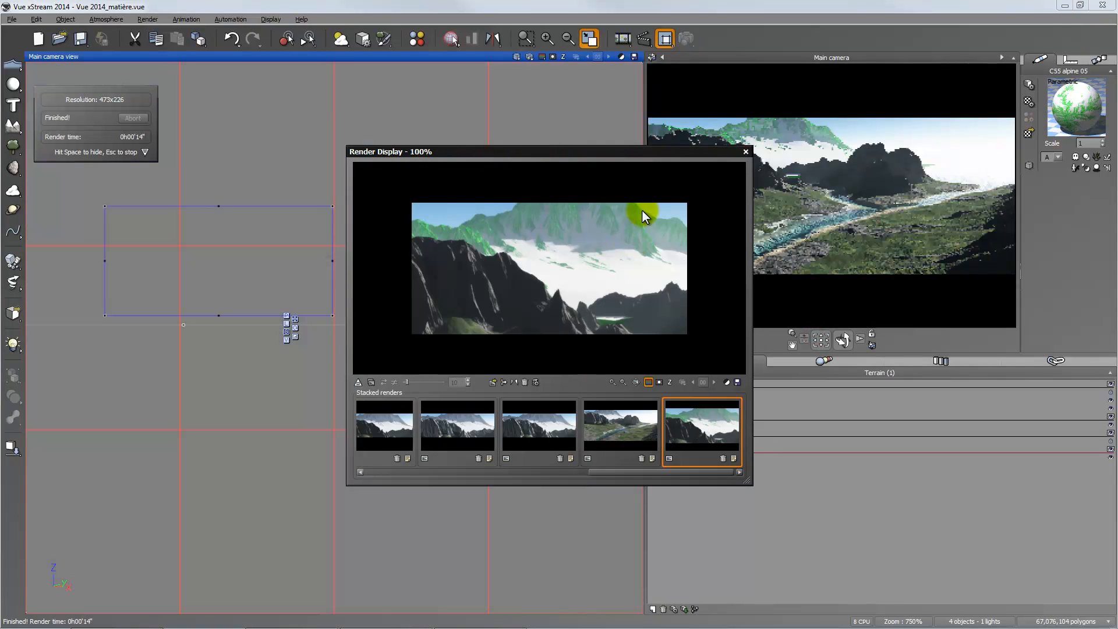
drag(638, 151, 627, 158)
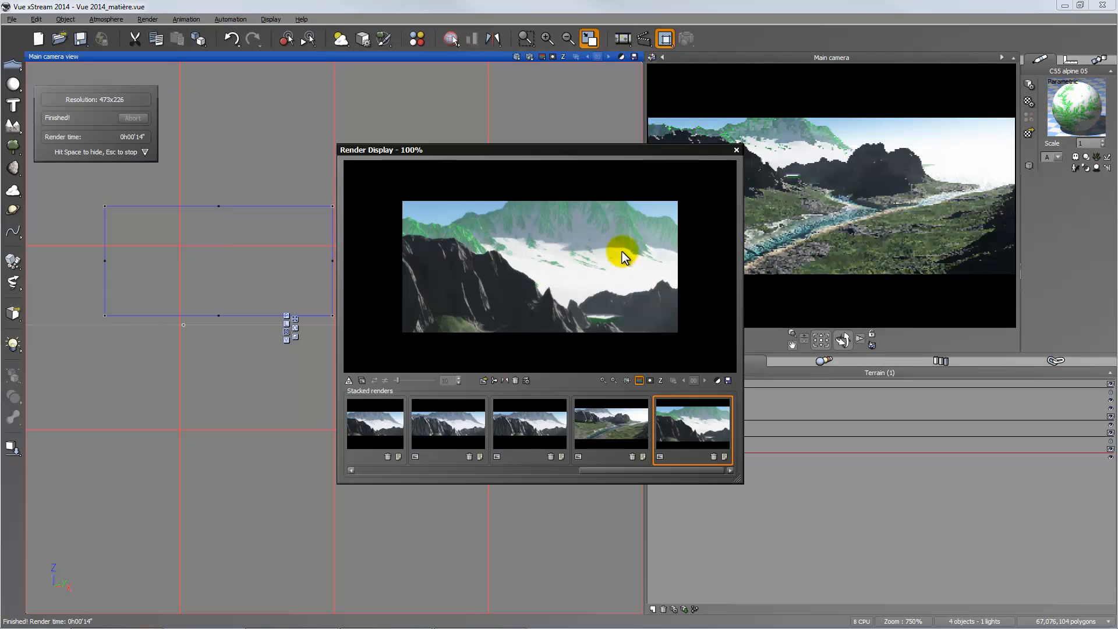
click(736, 150)
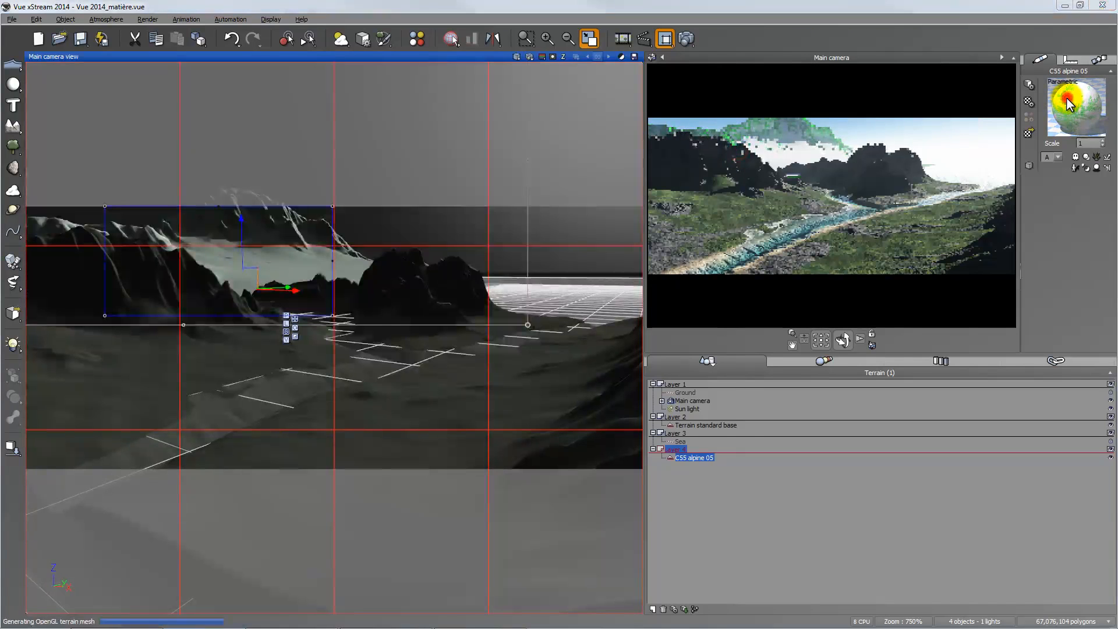
Step: Set the Snow layer's scale to 60 in the alpine terrain's mixed material
double_click(1067, 99)
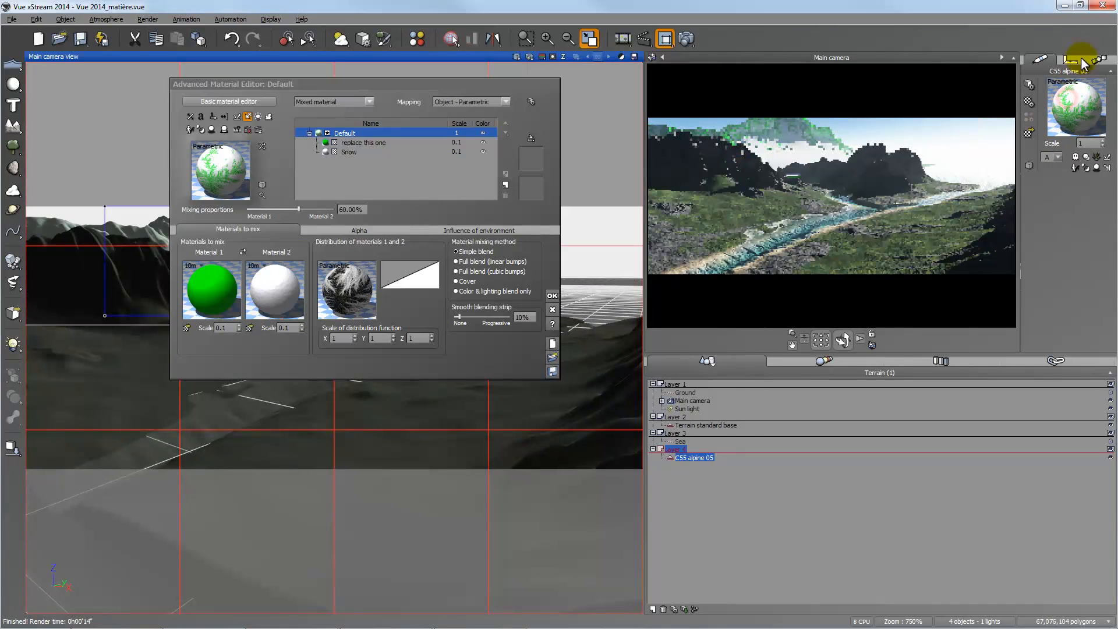
click(323, 152)
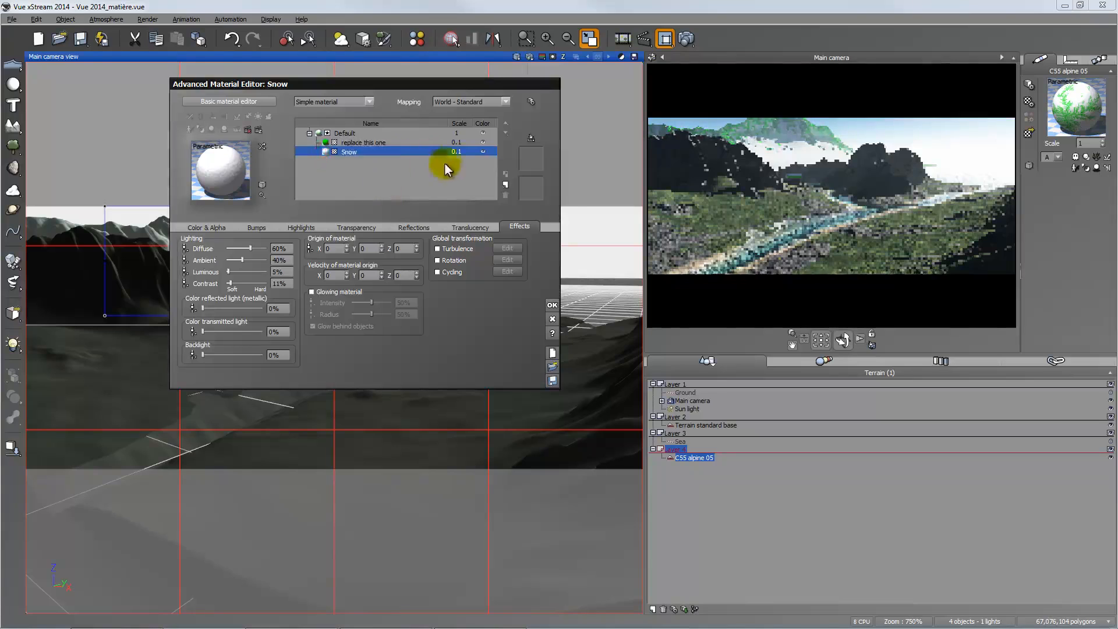
click(459, 151)
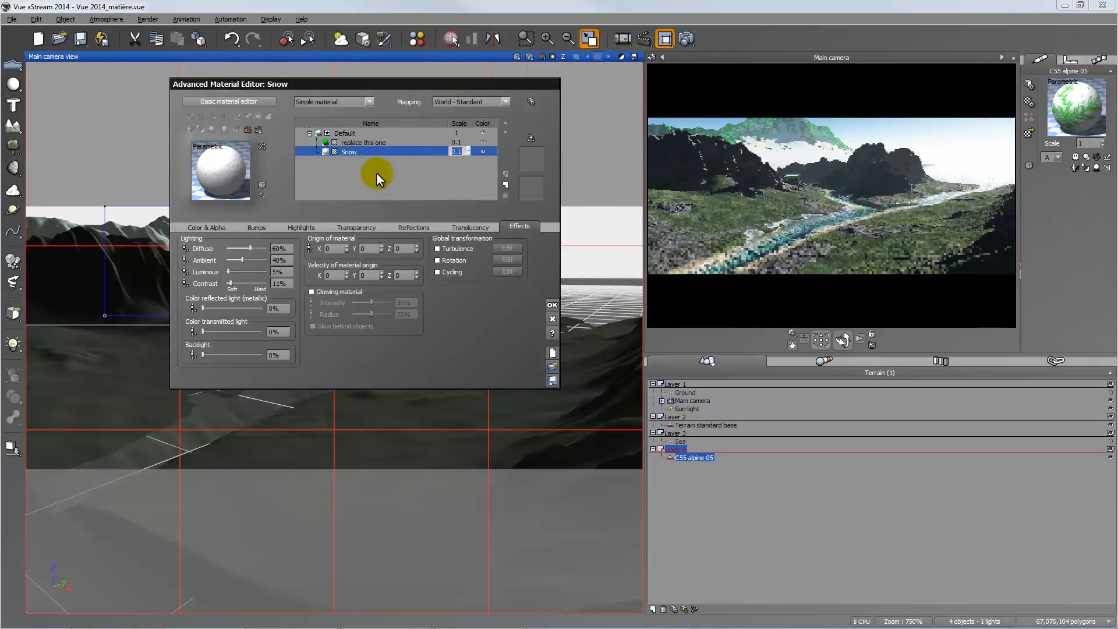
text(50)
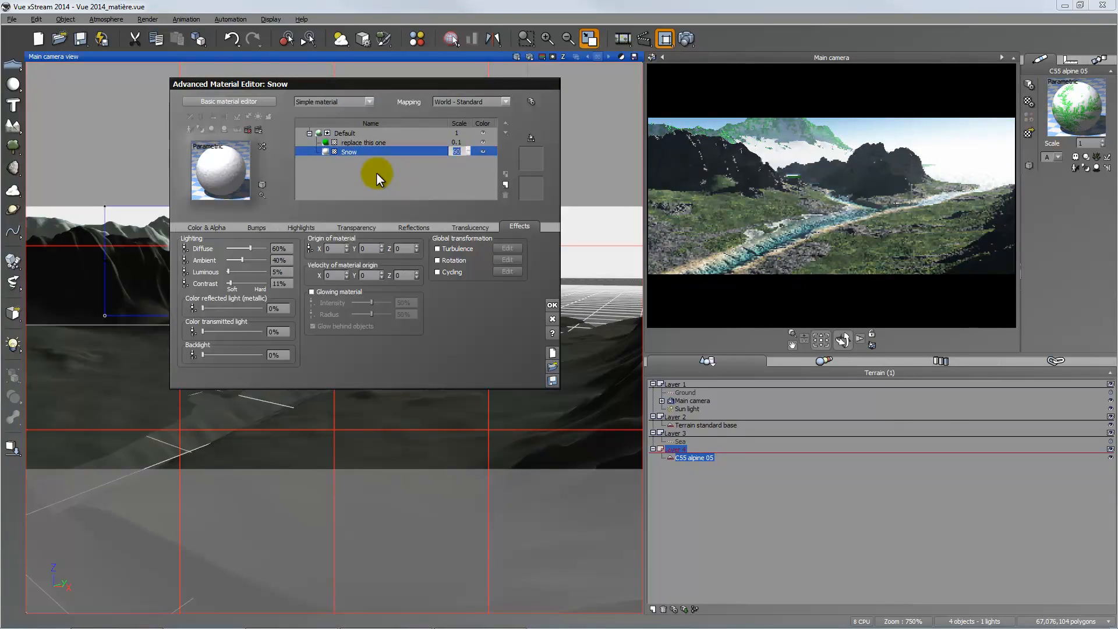
Step: Open the Snow material's bump production function for editing
click(325, 153)
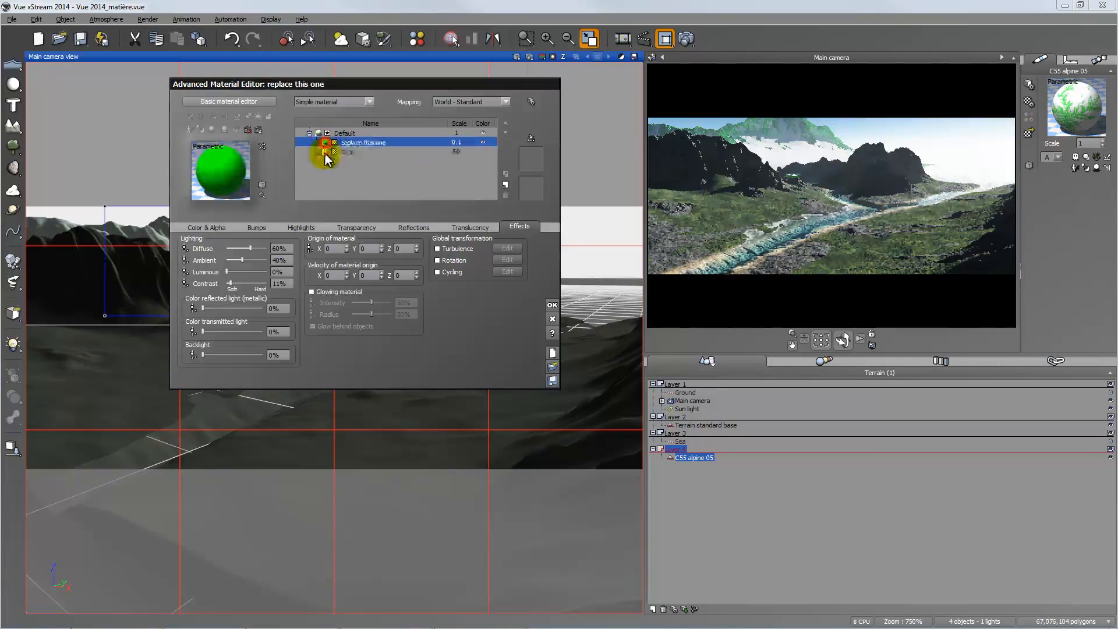
click(261, 226)
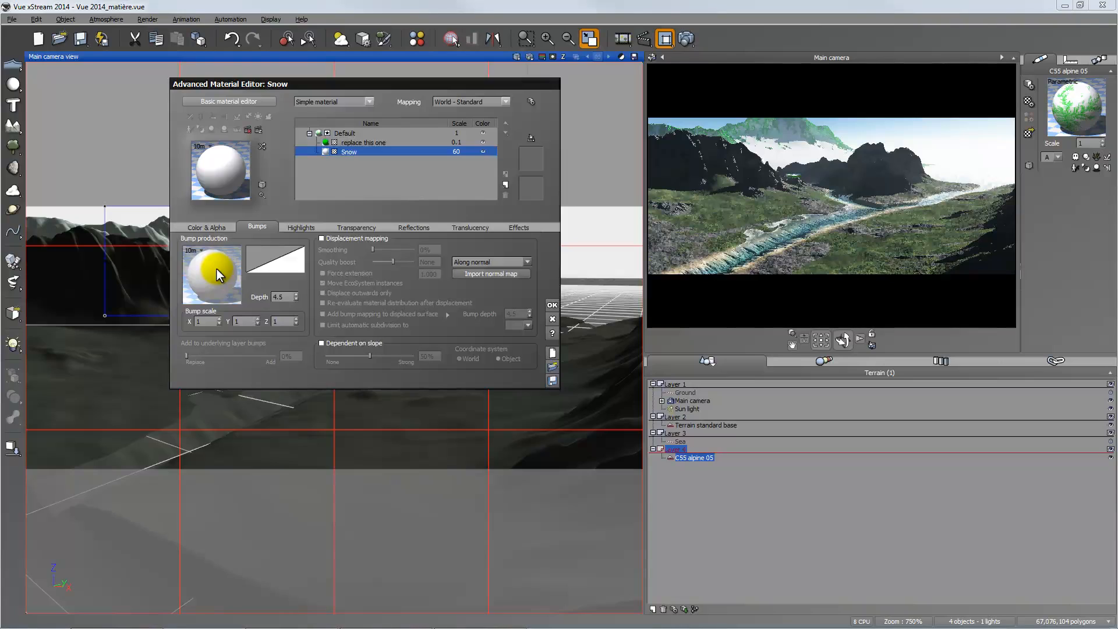
right_click(215, 271)
click(229, 276)
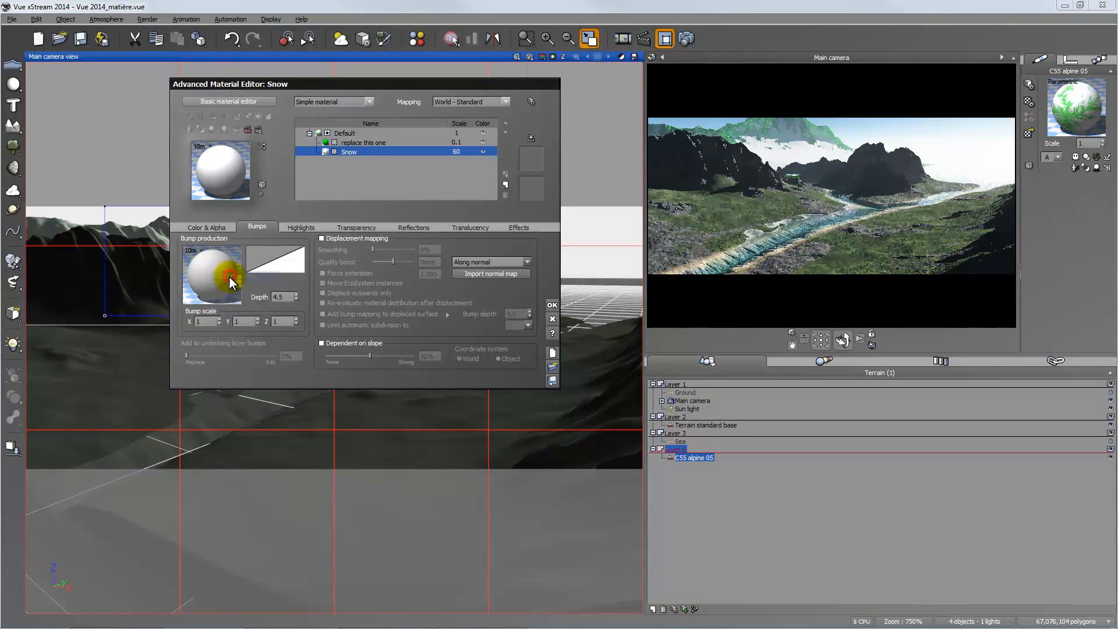
Step: Rearrange the bump function graph, spreading the input nodes, the color chain, and the Gradient and Combiner nodes into tidy rows
drag(163, 110, 214, 260)
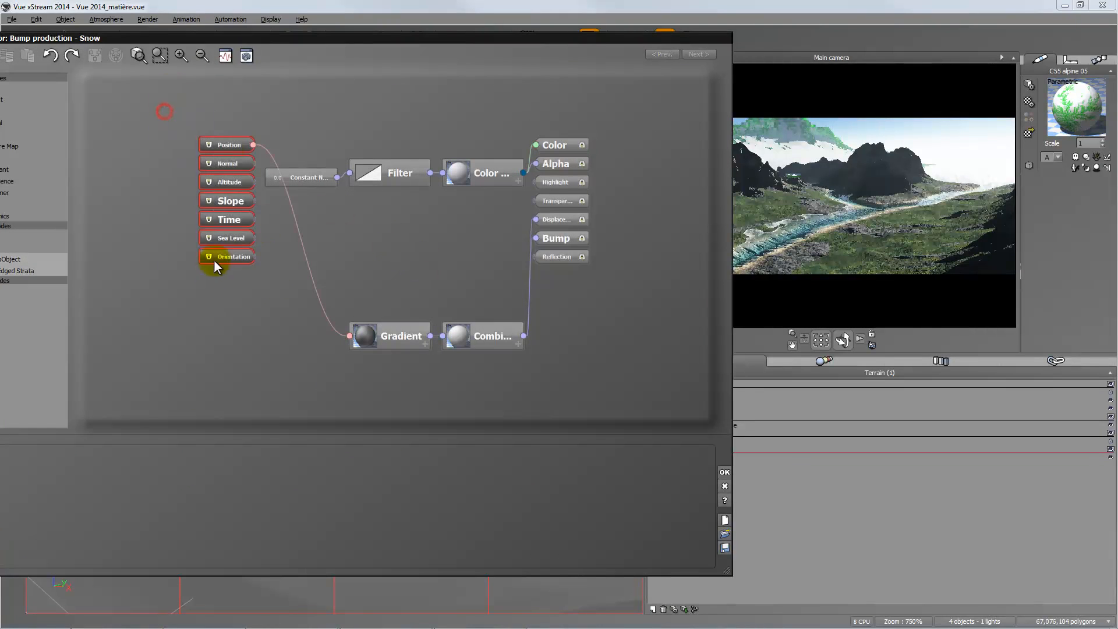
drag(230, 145, 144, 151)
drag(491, 217, 279, 169)
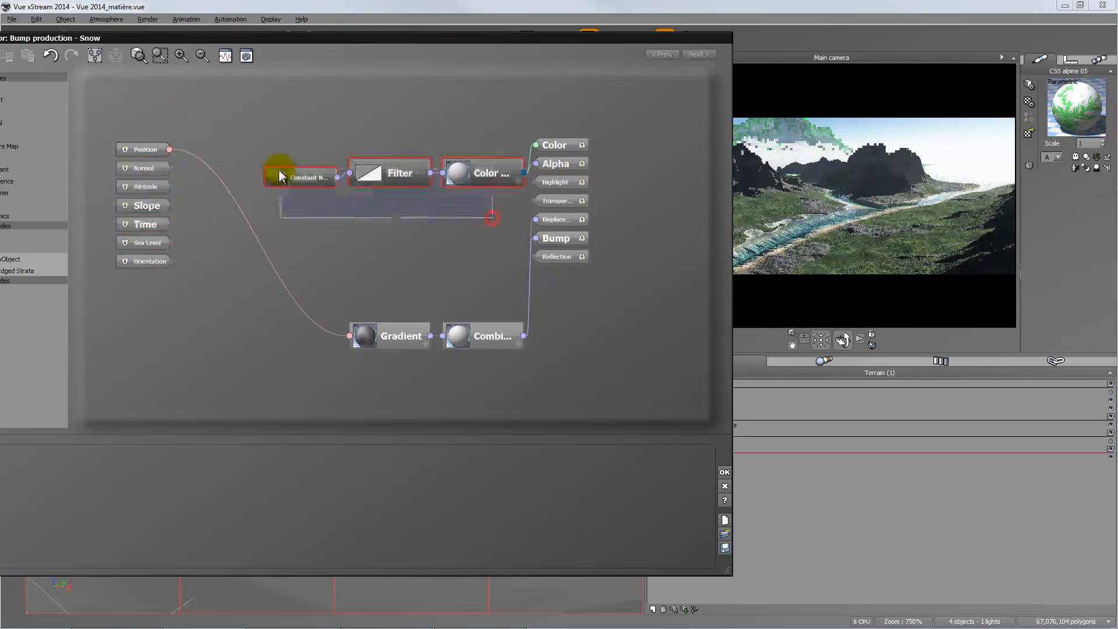
drag(472, 176, 403, 148)
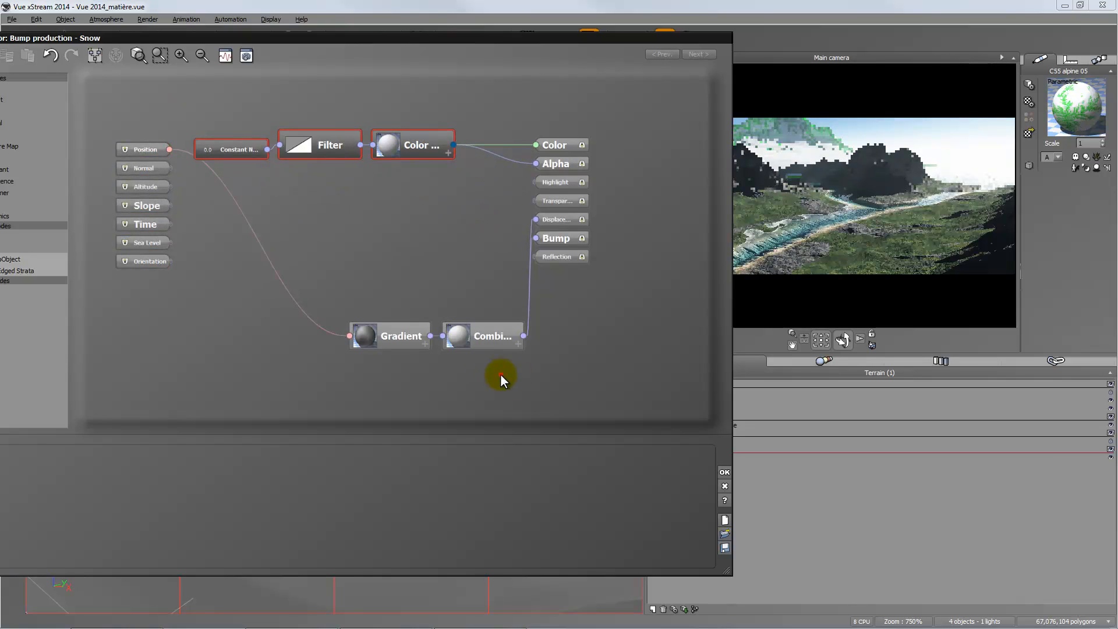
drag(511, 378, 366, 326)
drag(495, 330, 456, 254)
drag(367, 252, 350, 242)
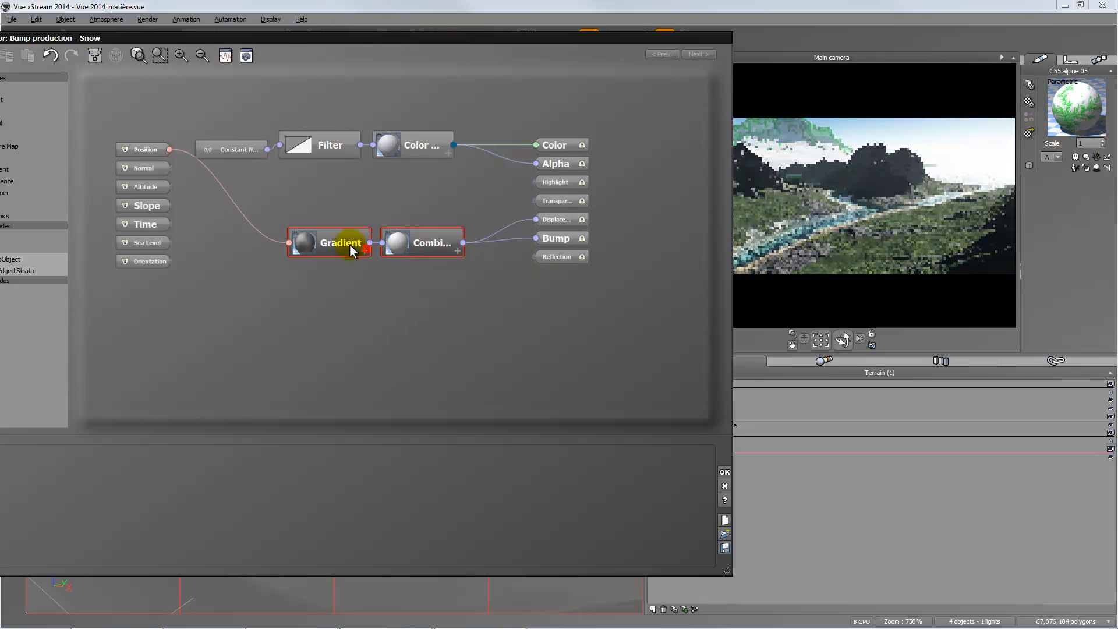
click(411, 239)
click(435, 305)
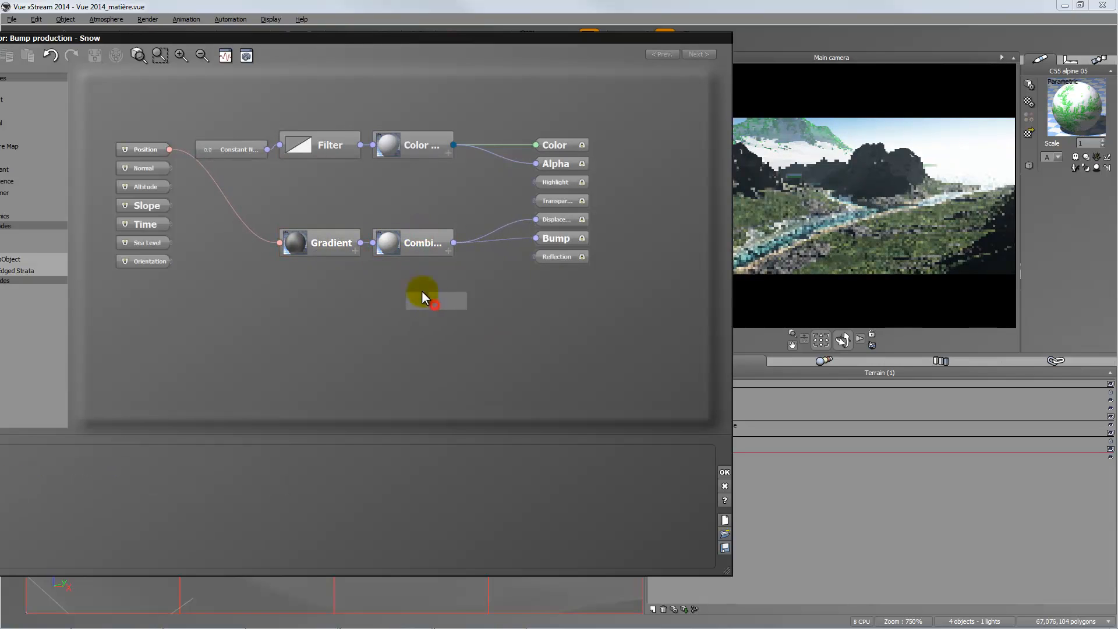
Step: Reduce the Gradient noise node's scale to about 0.52 and shift the Gradient and Combiner nodes closer to the outputs
click(343, 242)
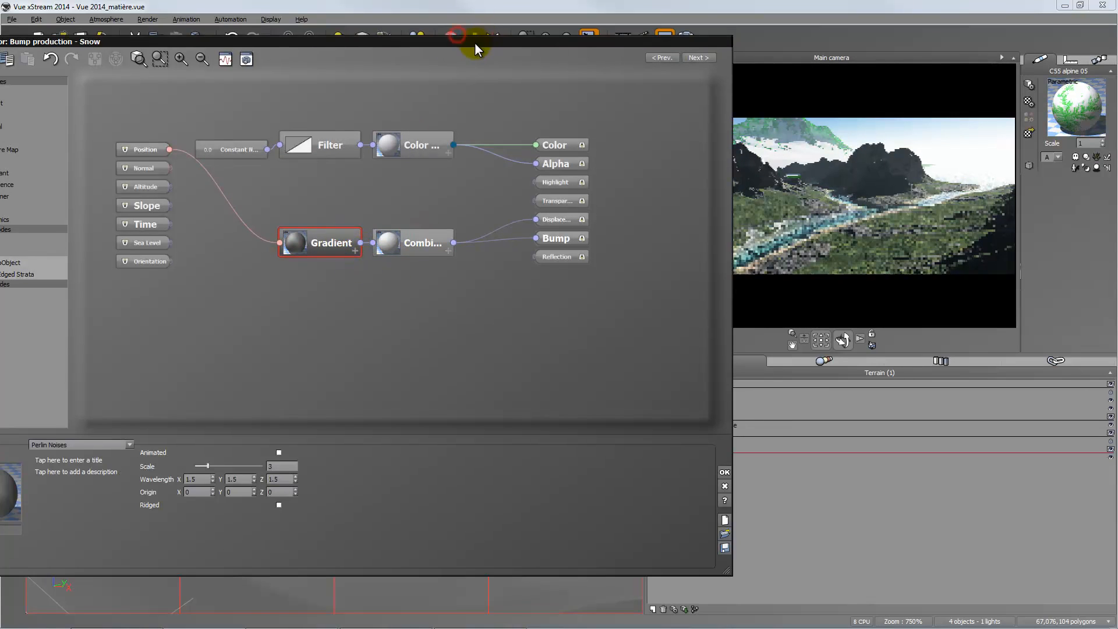
drag(474, 43, 528, 38)
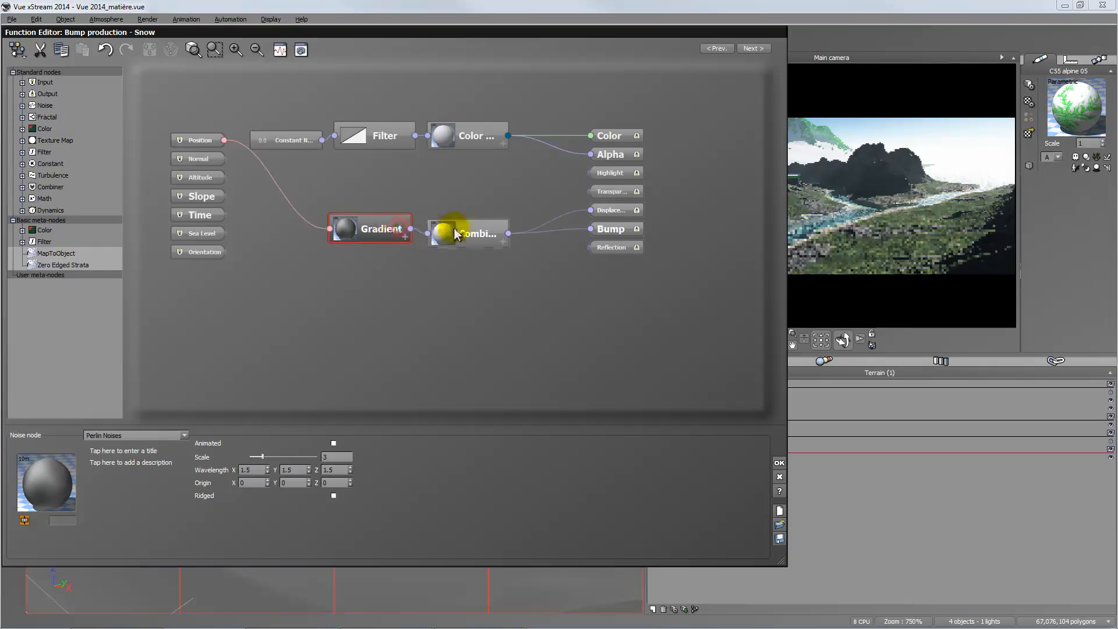
drag(449, 229, 483, 229)
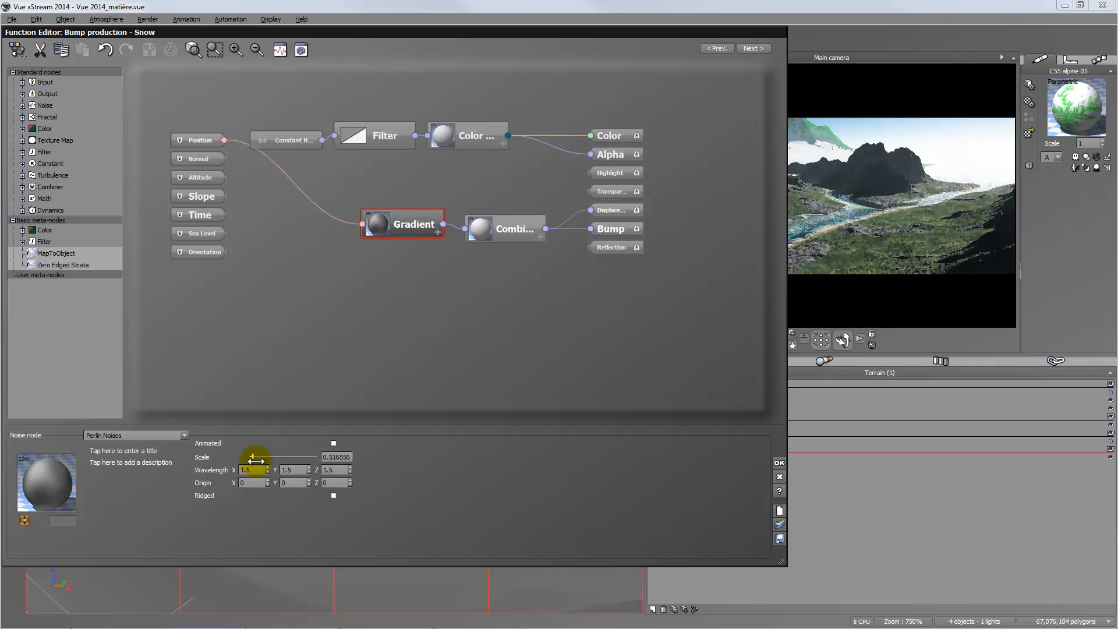
Step: Move the input nodes aside and add a Multiply by a constant math node below the Gradient connection, with a factor of 20
drag(152, 120, 196, 284)
drag(180, 138, 131, 138)
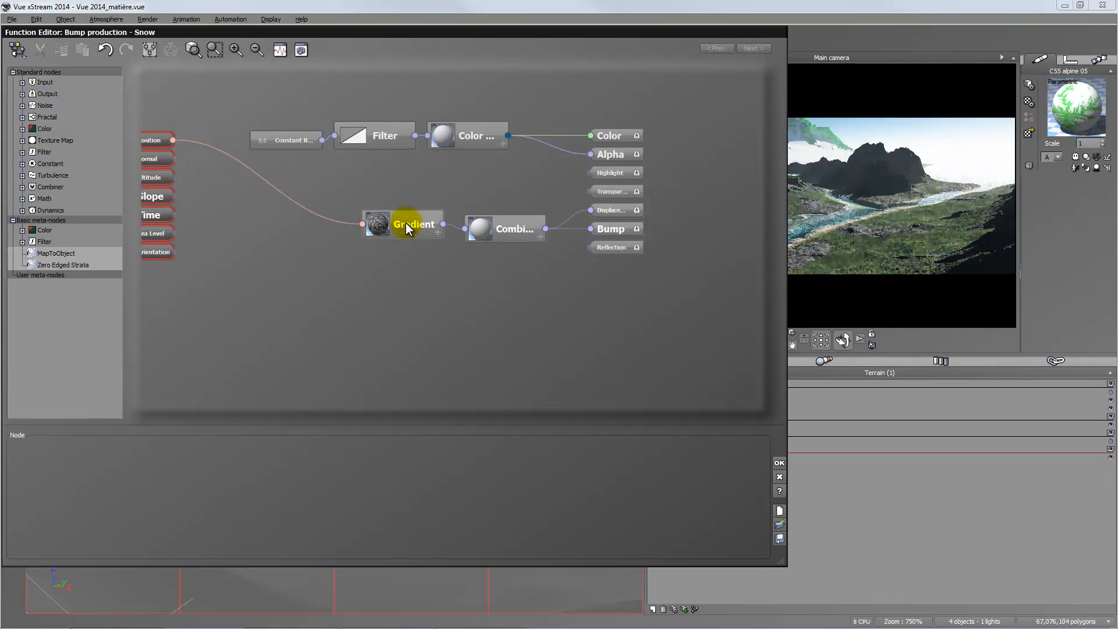
click(267, 263)
right_click(268, 262)
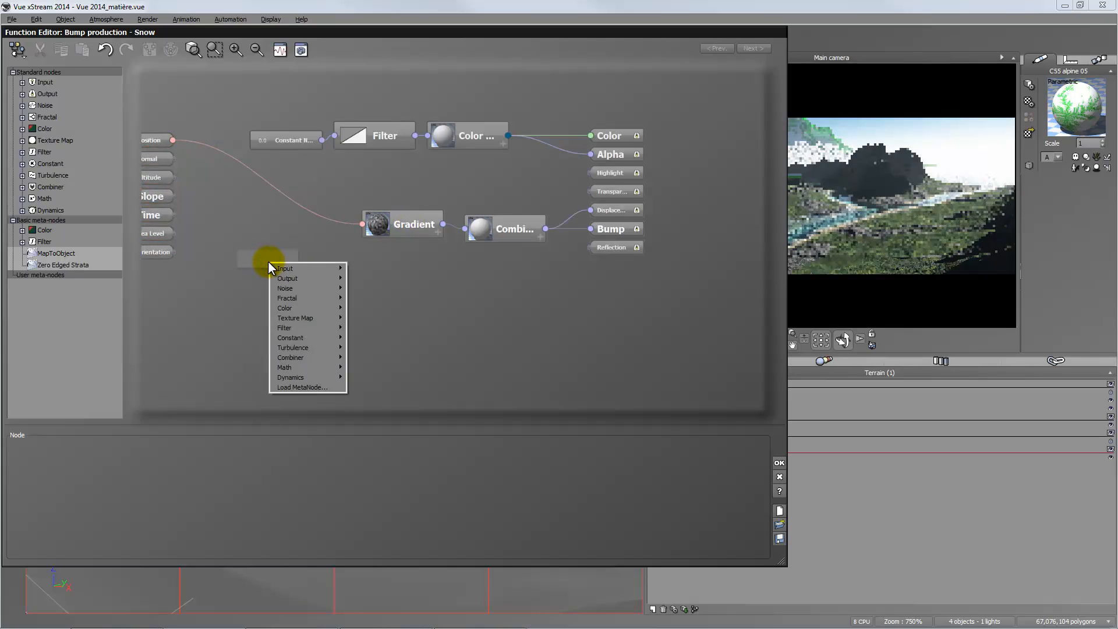
mouse_move(315, 365)
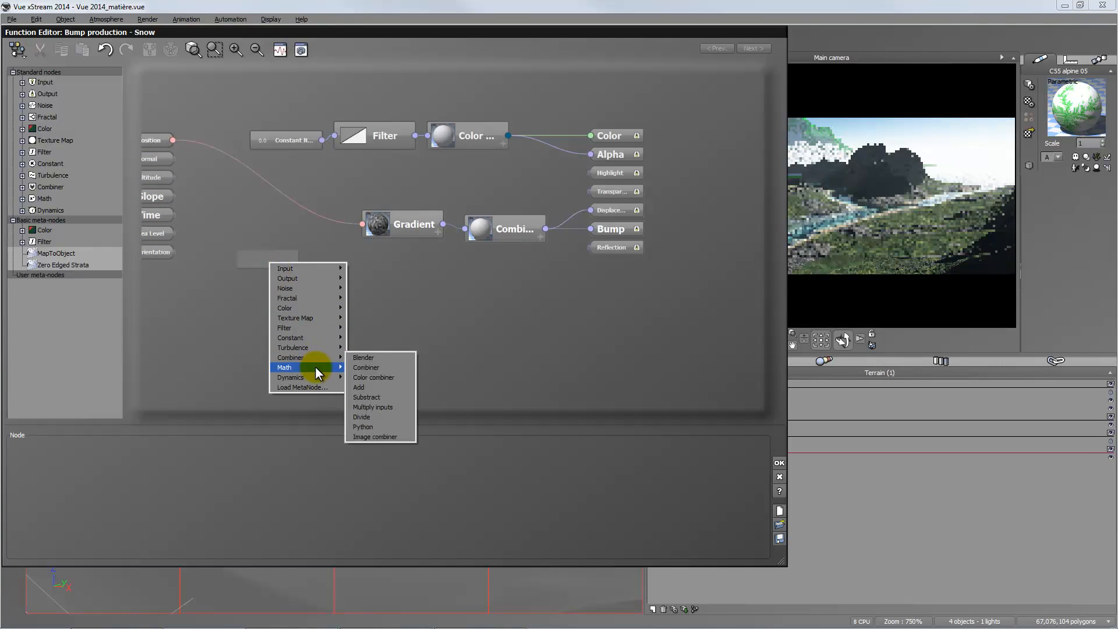
click(386, 434)
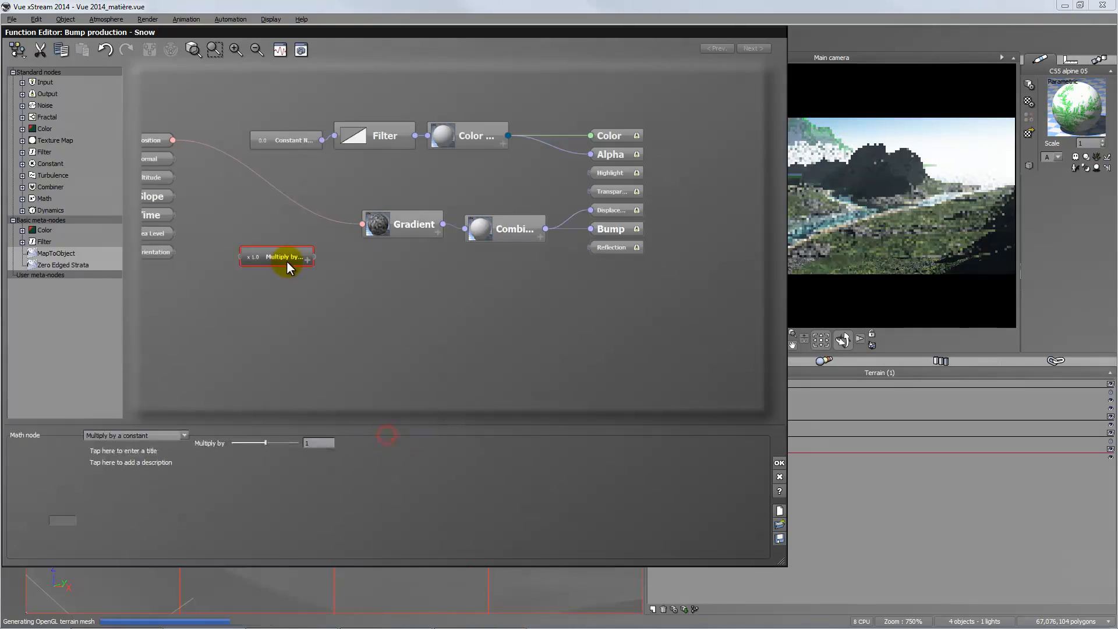
click(319, 442)
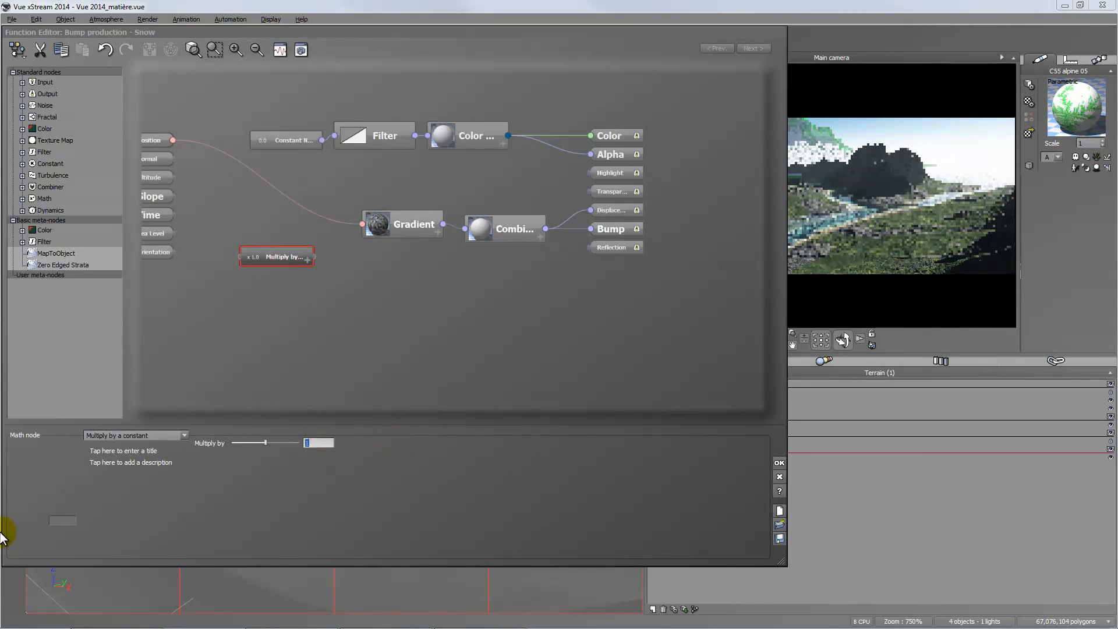
text(20)
key(Return)
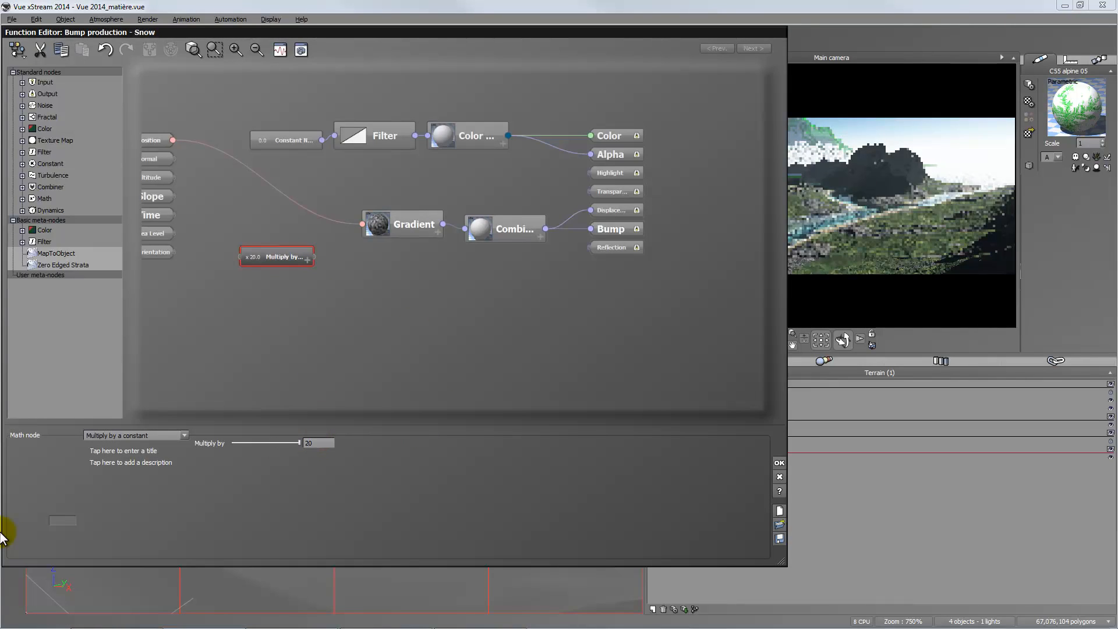
Step: Replace the Position-to-Gradient link with one passing through the Multiply by a constant node, align that node with Gradient, and accept the function
click(333, 220)
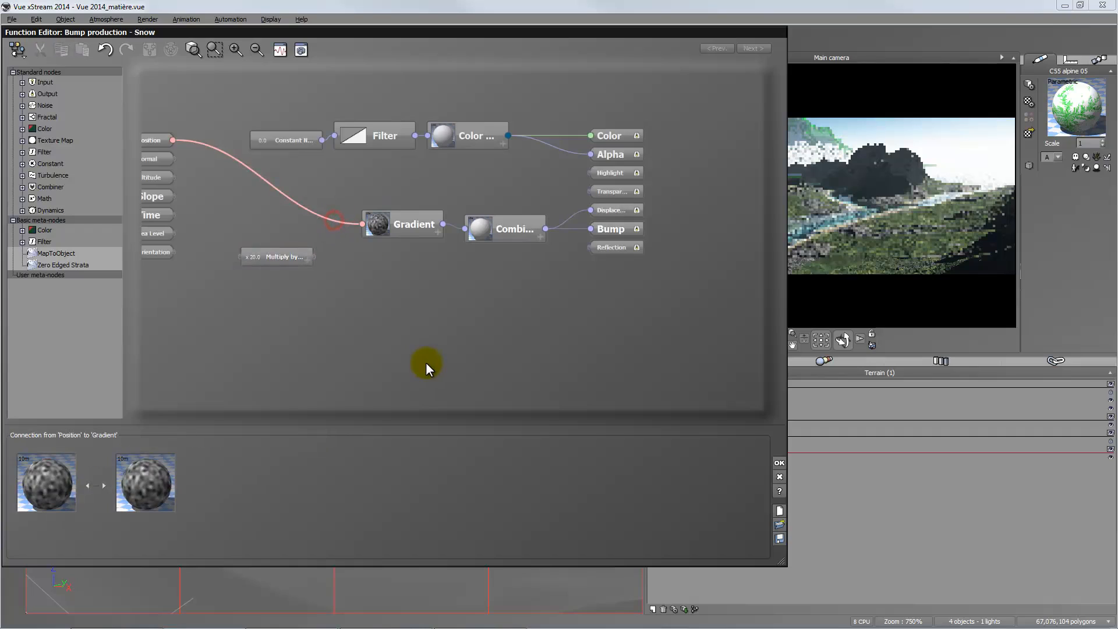
key(Delete)
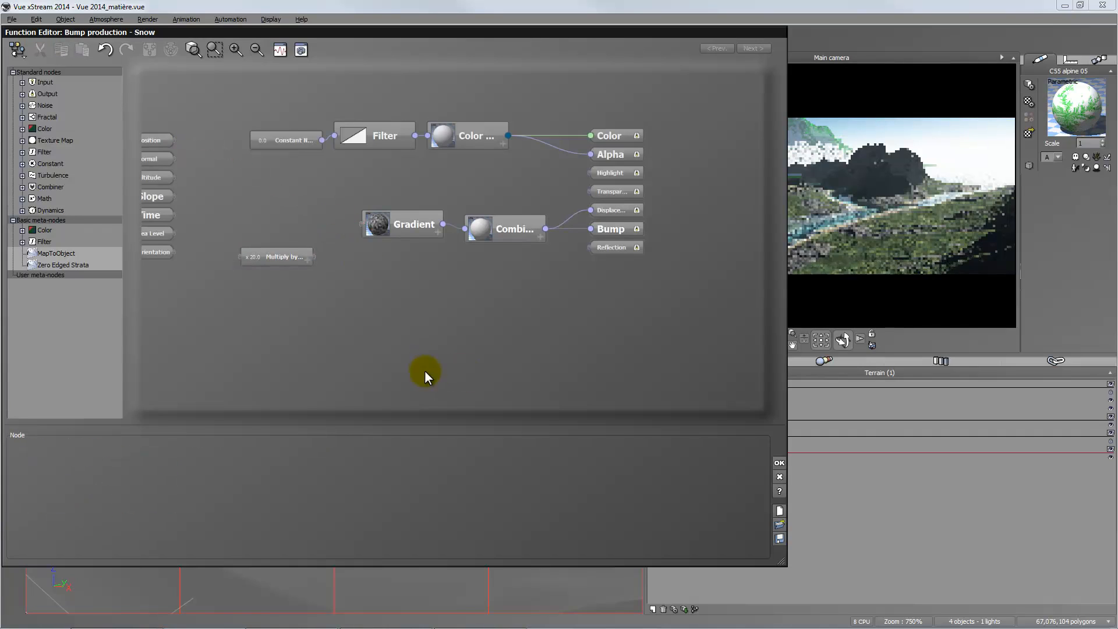
drag(313, 256, 361, 224)
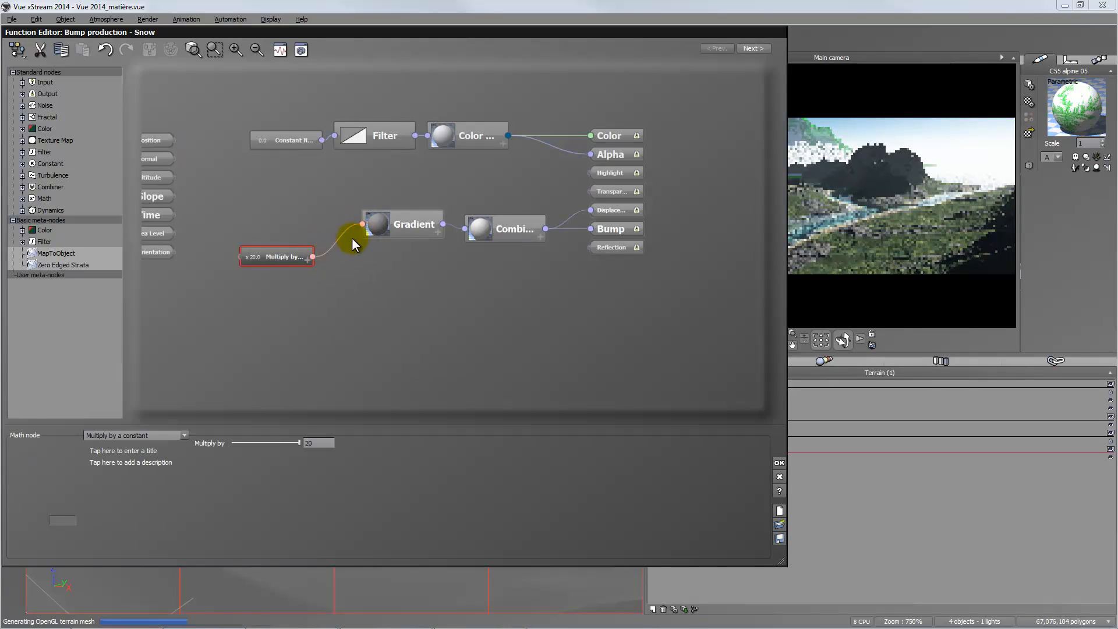
drag(240, 256, 173, 140)
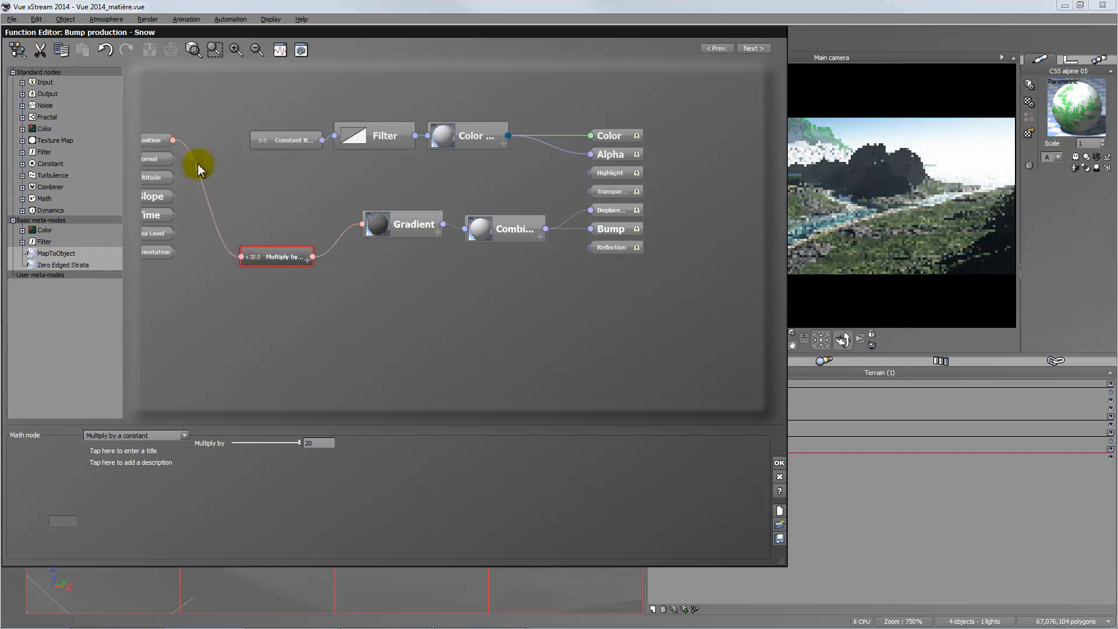
drag(268, 252, 272, 225)
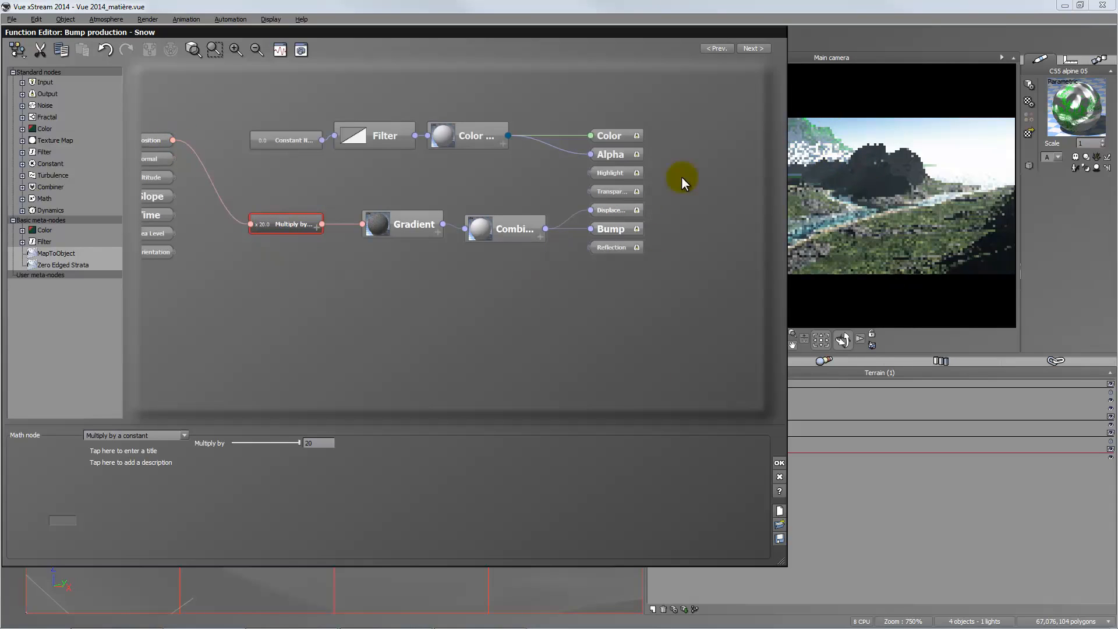
click(779, 465)
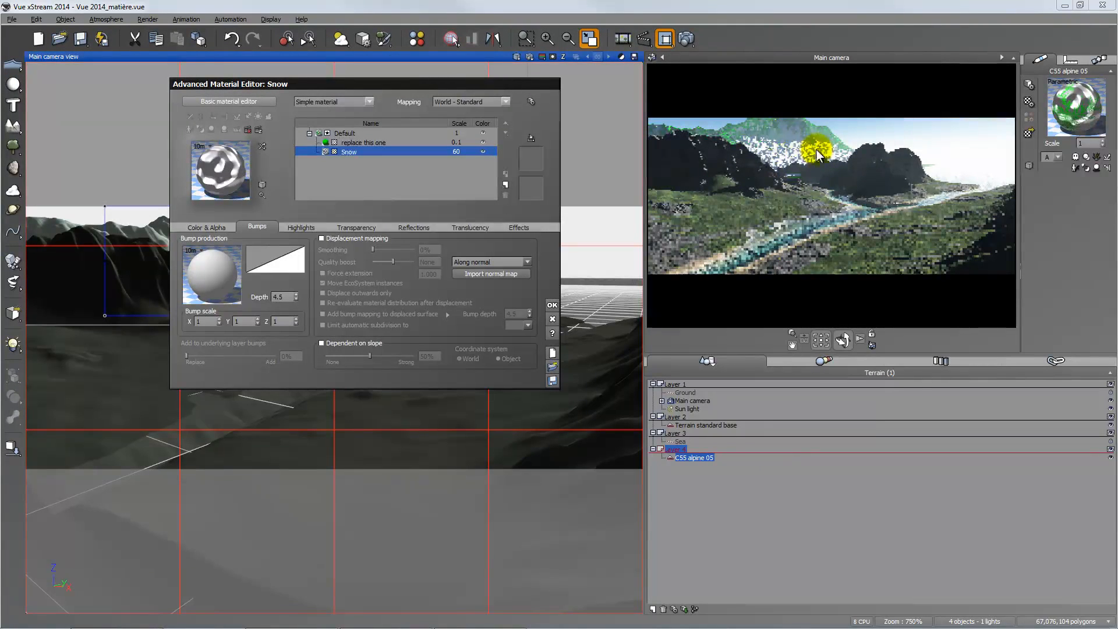
Step: Reduce the Snow material's bump depth to 1 and then to 0.5, and accept the material
click(283, 297)
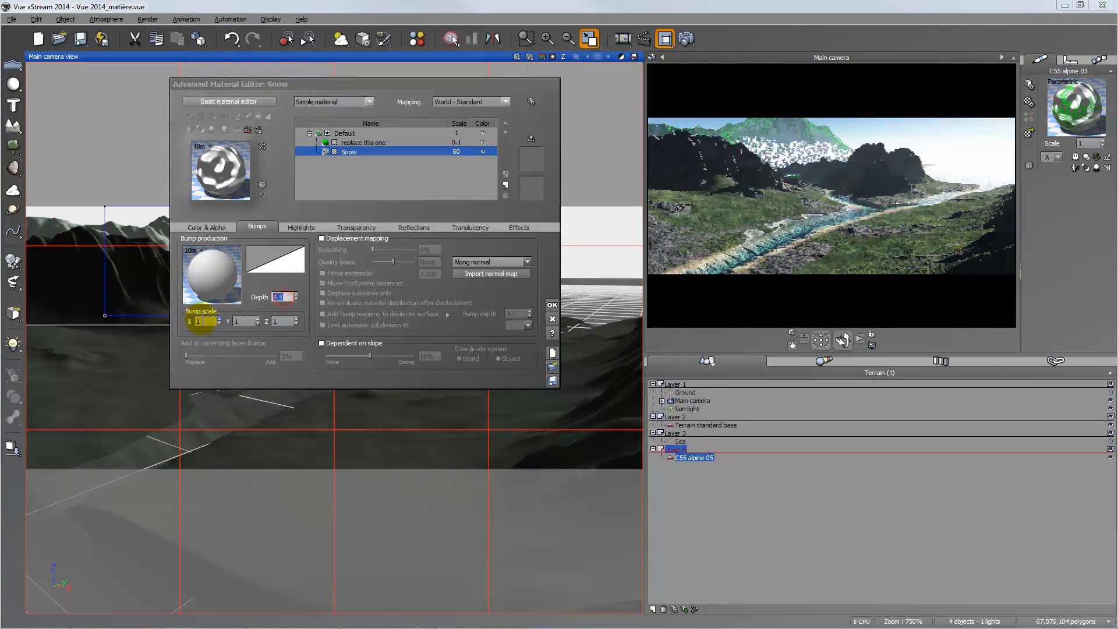
text(1)
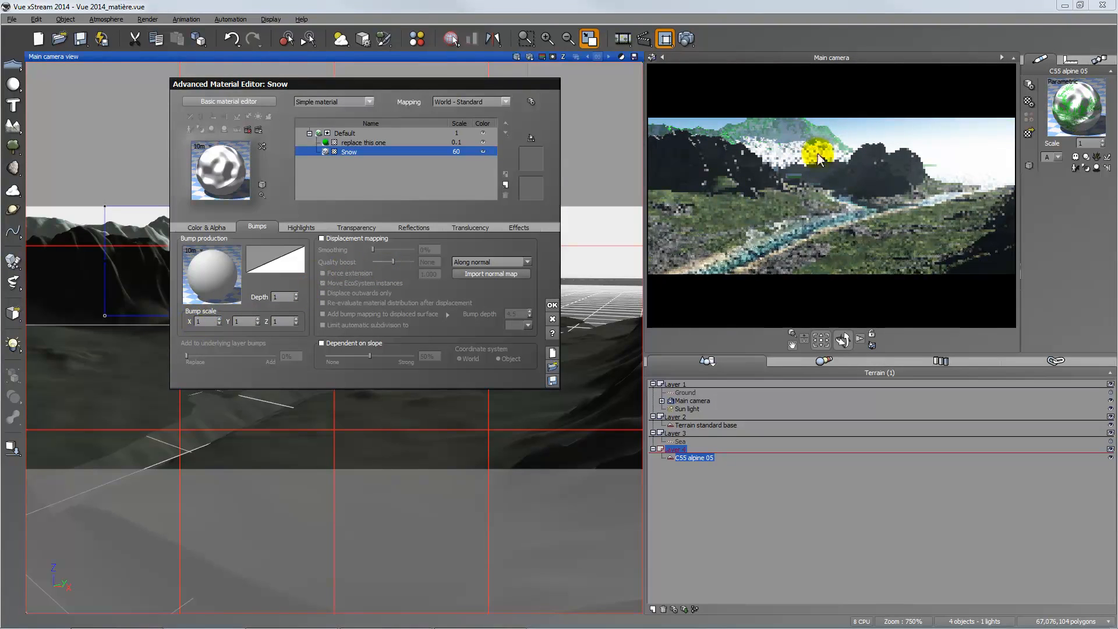
click(282, 297)
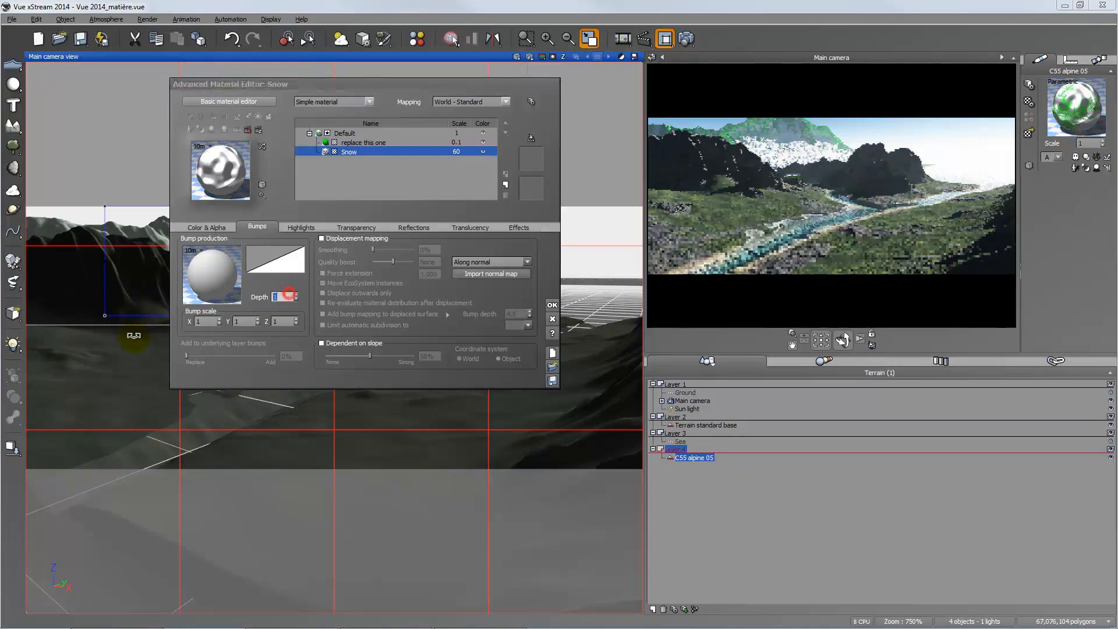
text(0.5)
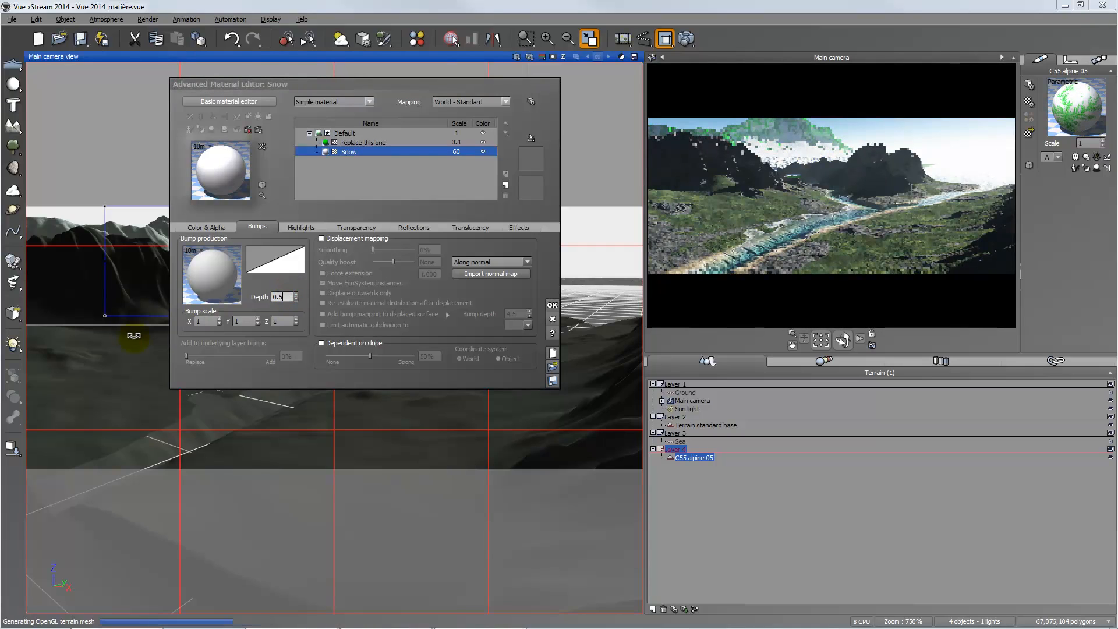
click(552, 304)
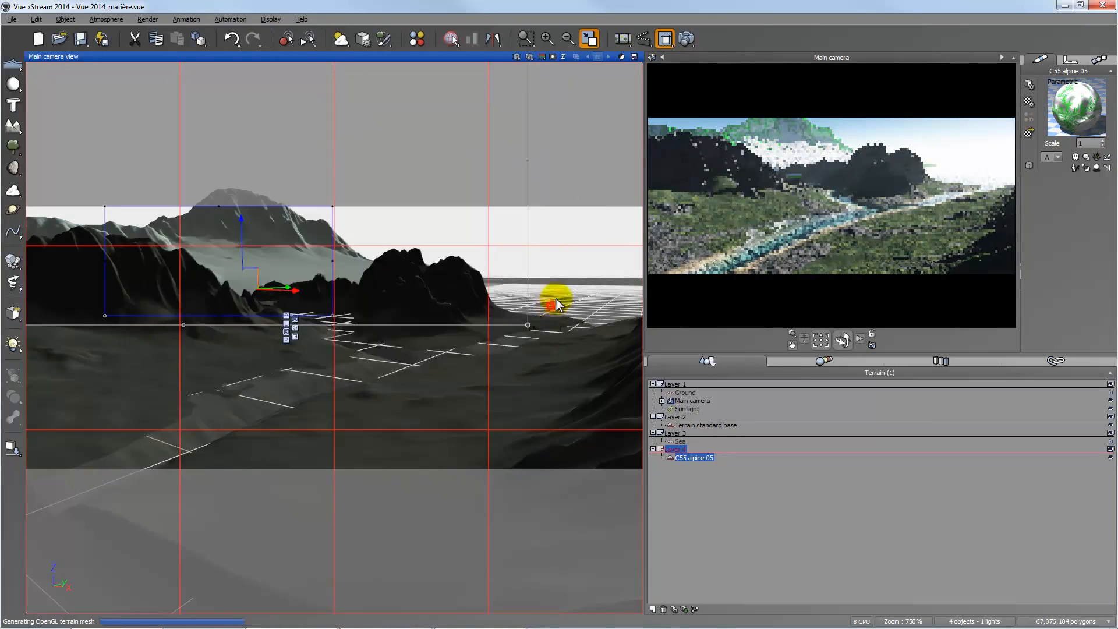
Step: Render the mountain area, ignoring the luminous materials warning, and compare the new bump result with the previous stacked render
click(688, 39)
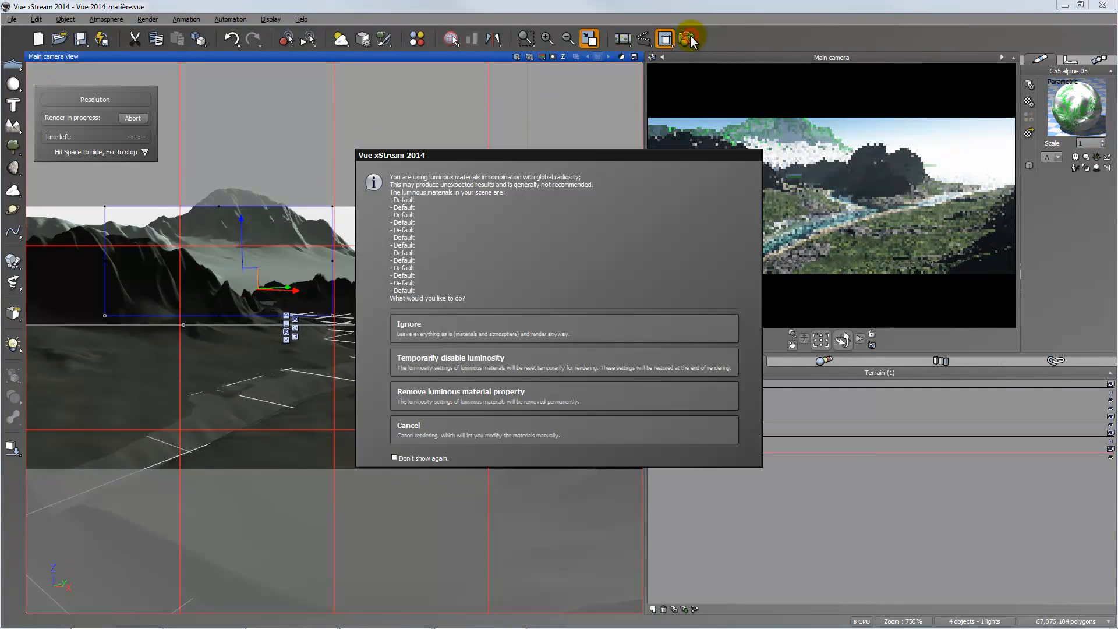
click(442, 333)
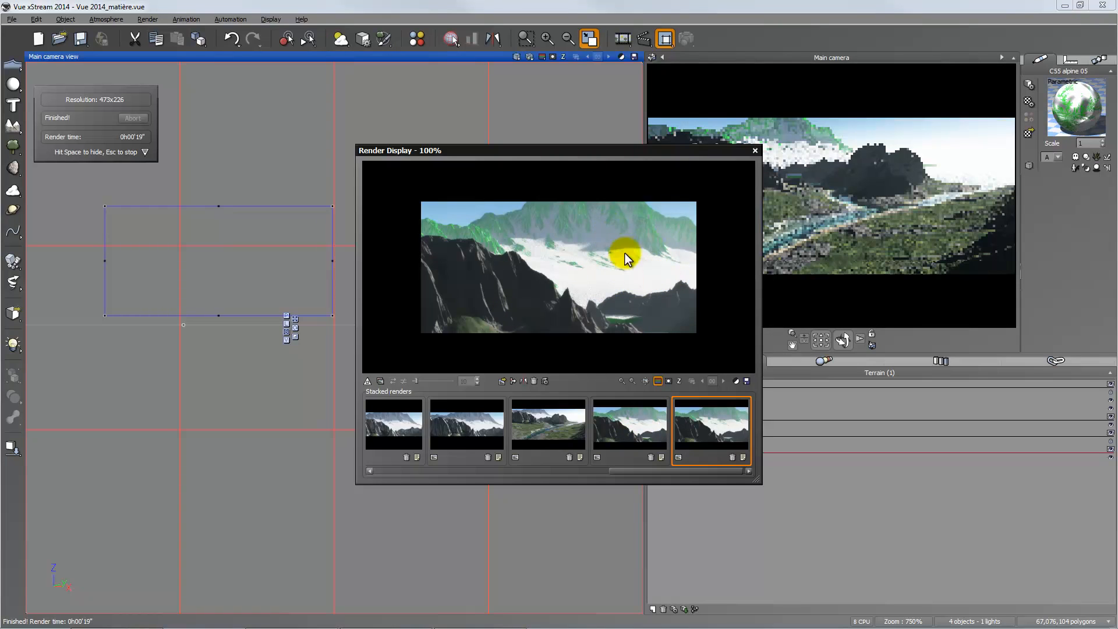
click(647, 431)
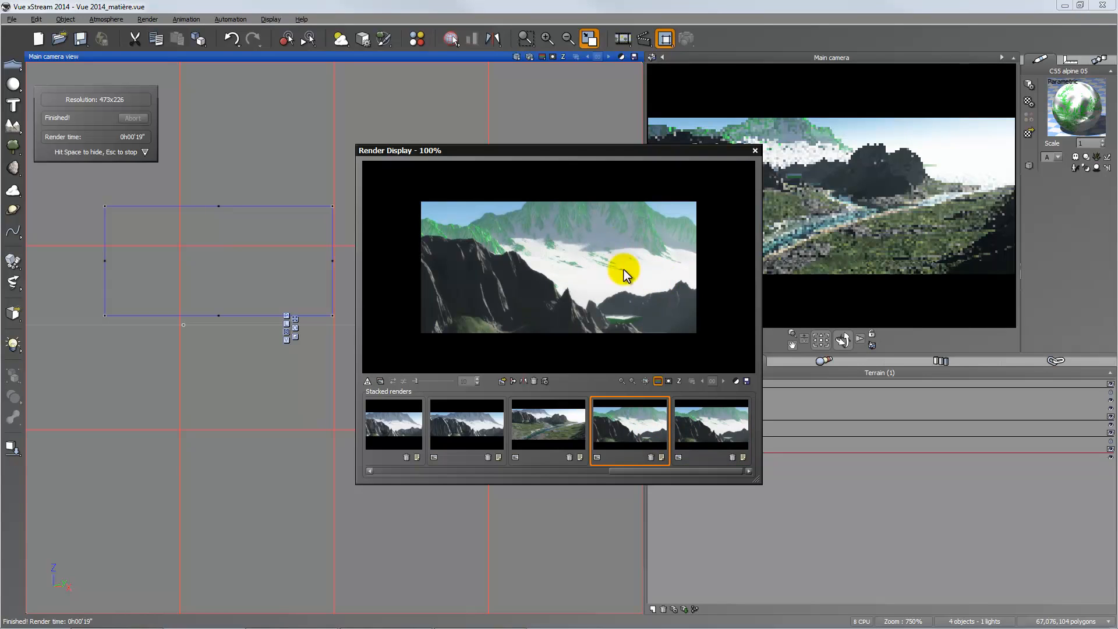
click(715, 434)
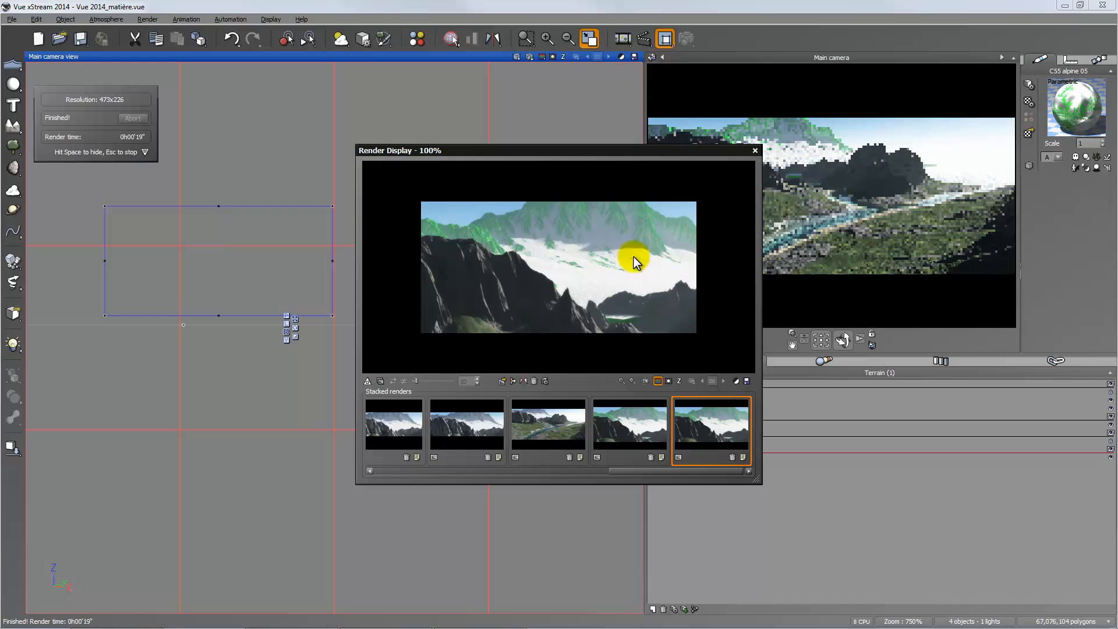
click(756, 151)
Step: Reopen the C55 alpine 05 terrain's material and set the Snow layer's scale to 40
double_click(1077, 106)
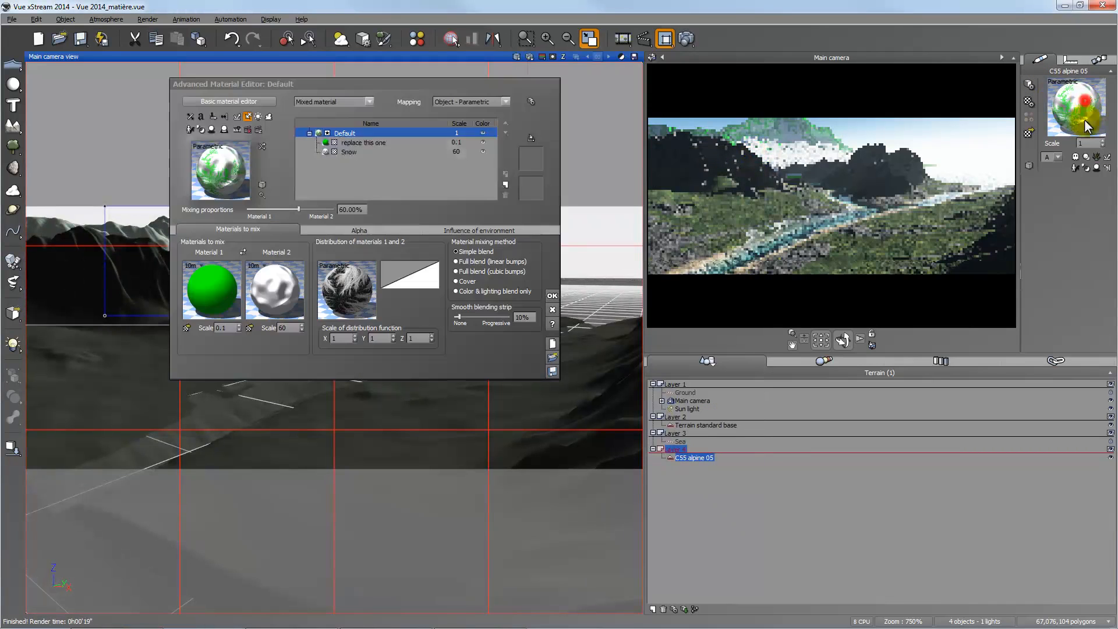
click(457, 151)
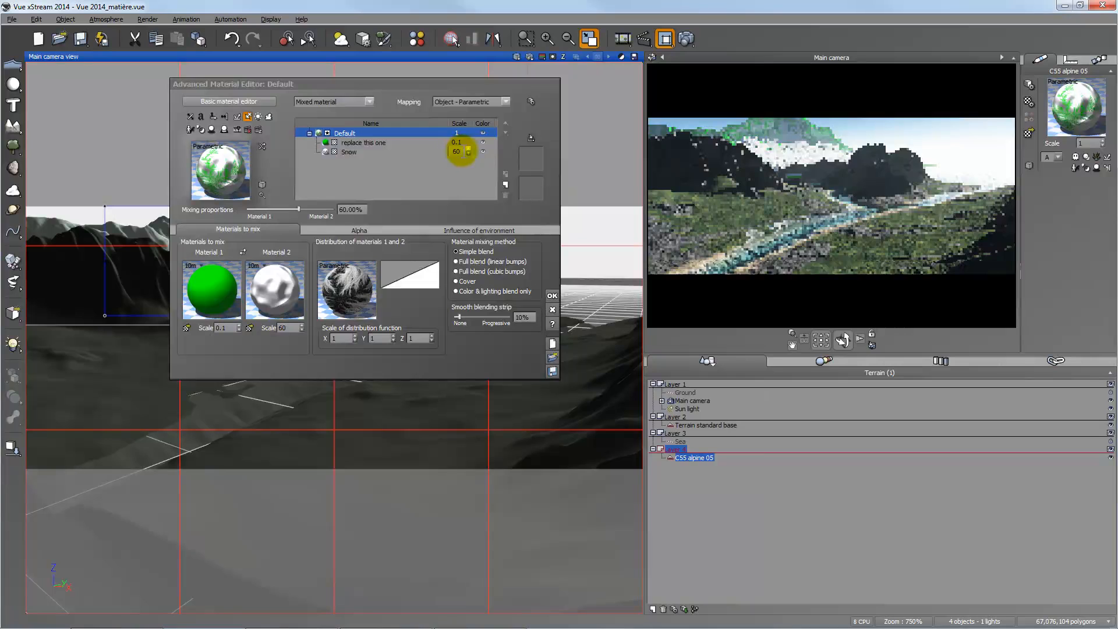
text(40)
key(Return)
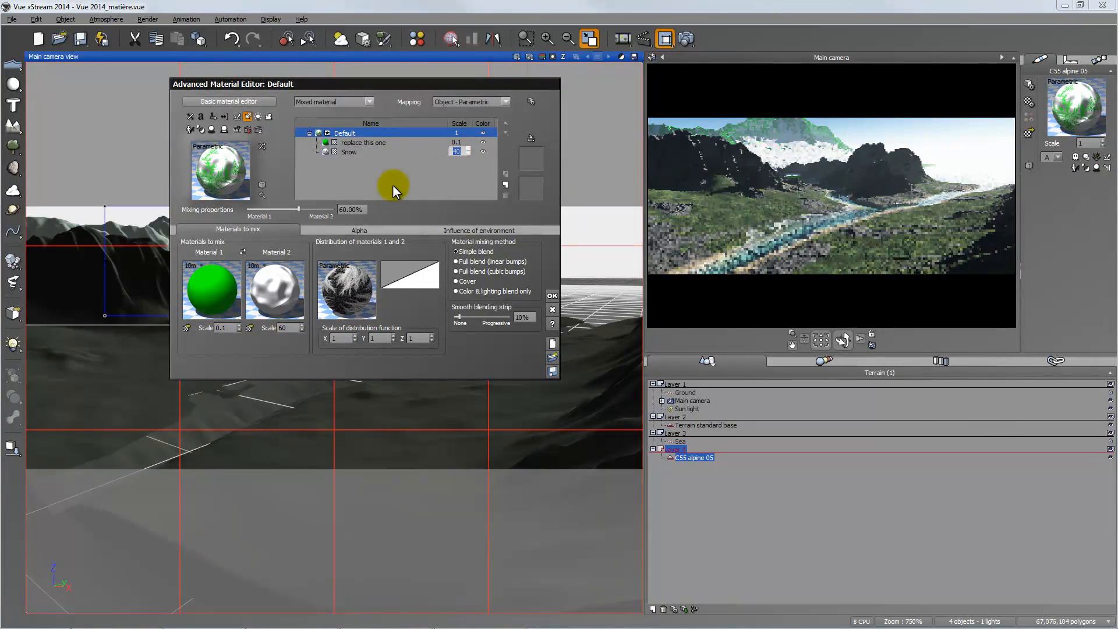
click(413, 175)
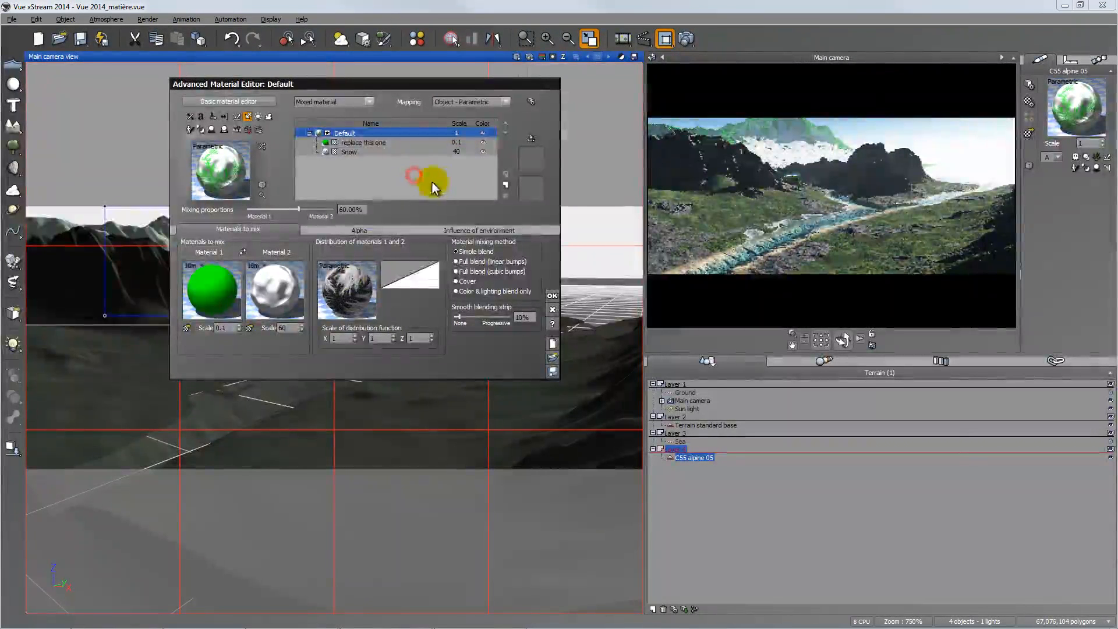
click(551, 296)
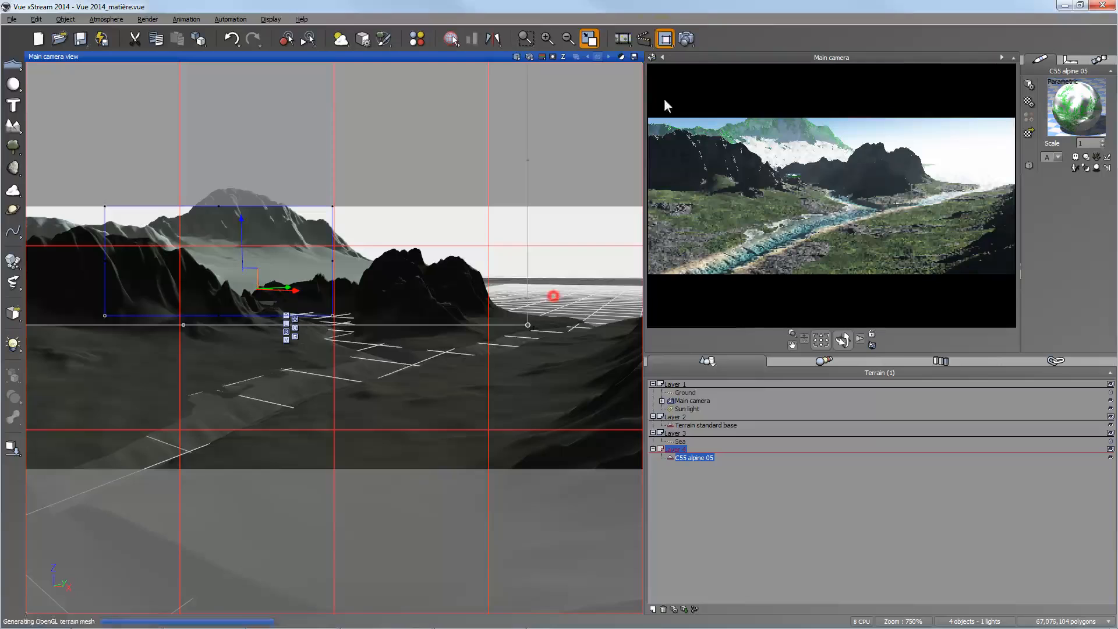
Step: Render the mountain area again and compare the rescaled Snow with the previous stacked render
click(684, 38)
click(529, 278)
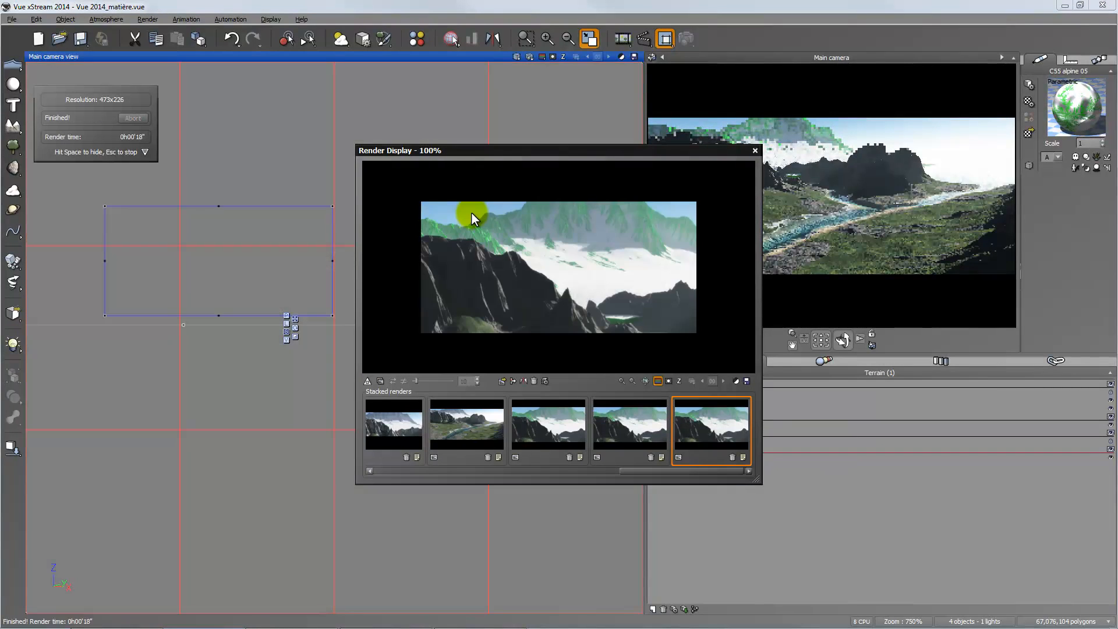
click(630, 405)
click(698, 416)
click(754, 151)
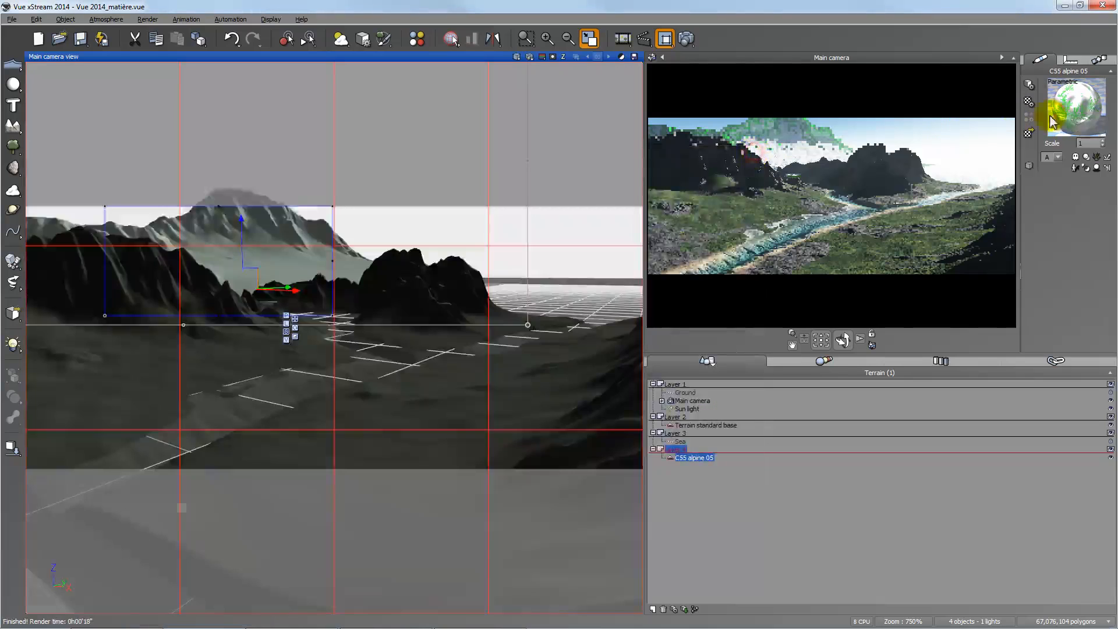
Step: Open the Snow layer of the terrain's mixed material and set its bump depth to 1
double_click(1070, 103)
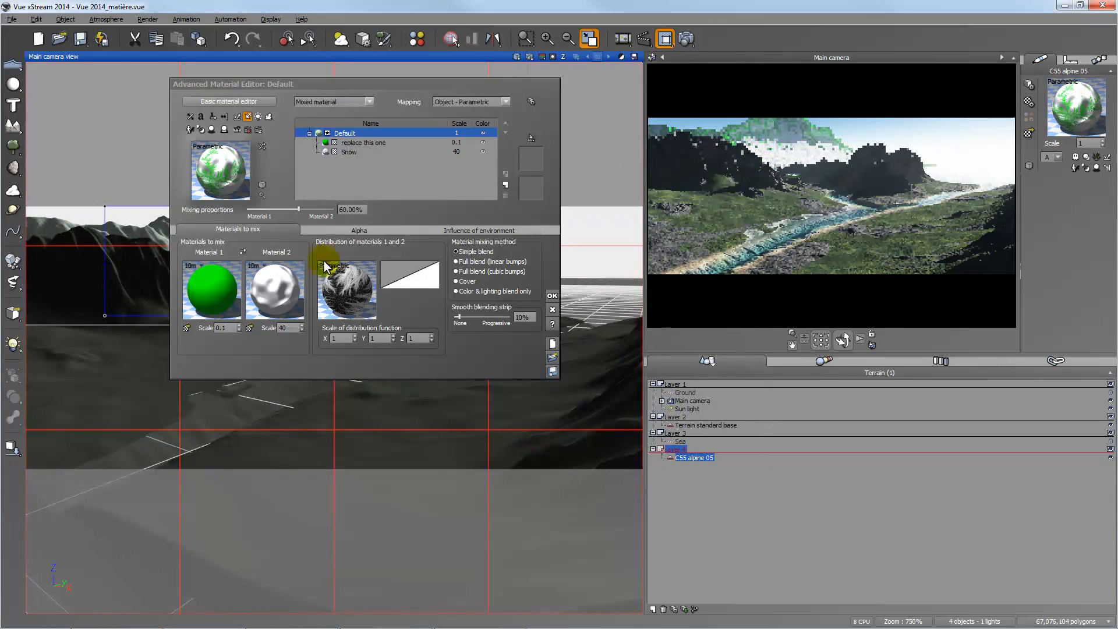
click(329, 156)
click(284, 295)
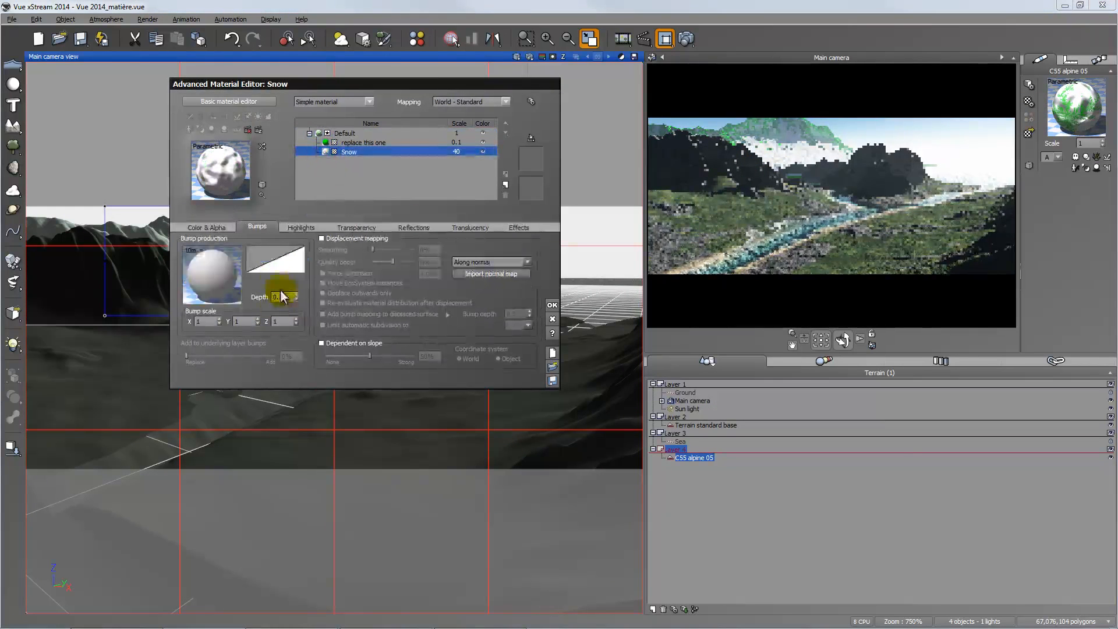
text(1)
click(143, 323)
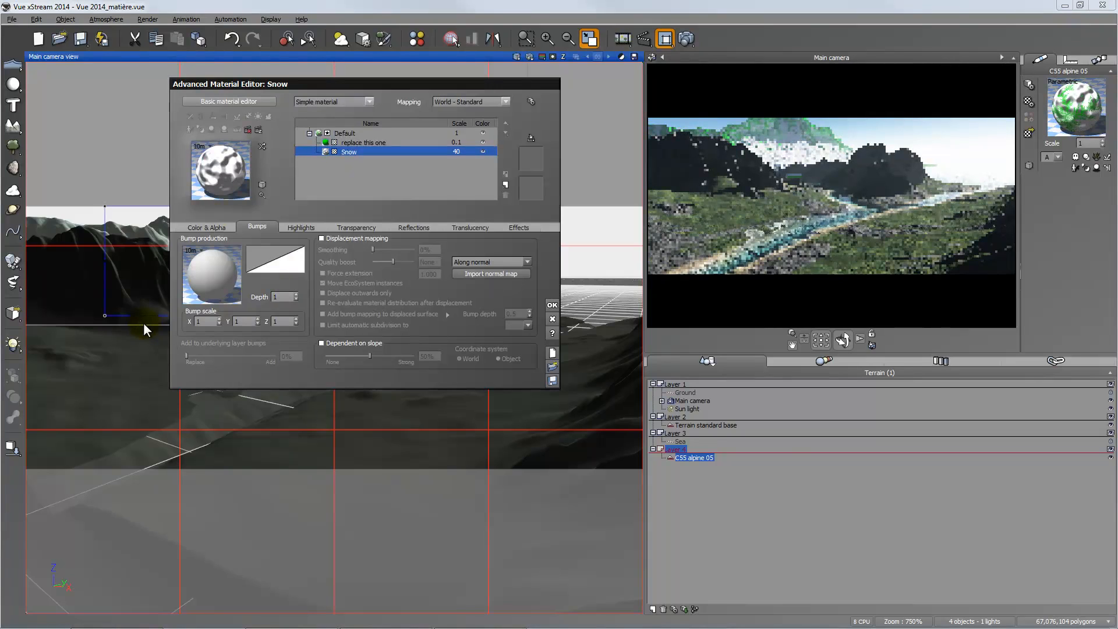
Step: Review the Snow material's preview and compare its bumps with the last render of the mountain
click(385, 133)
click(325, 143)
click(327, 151)
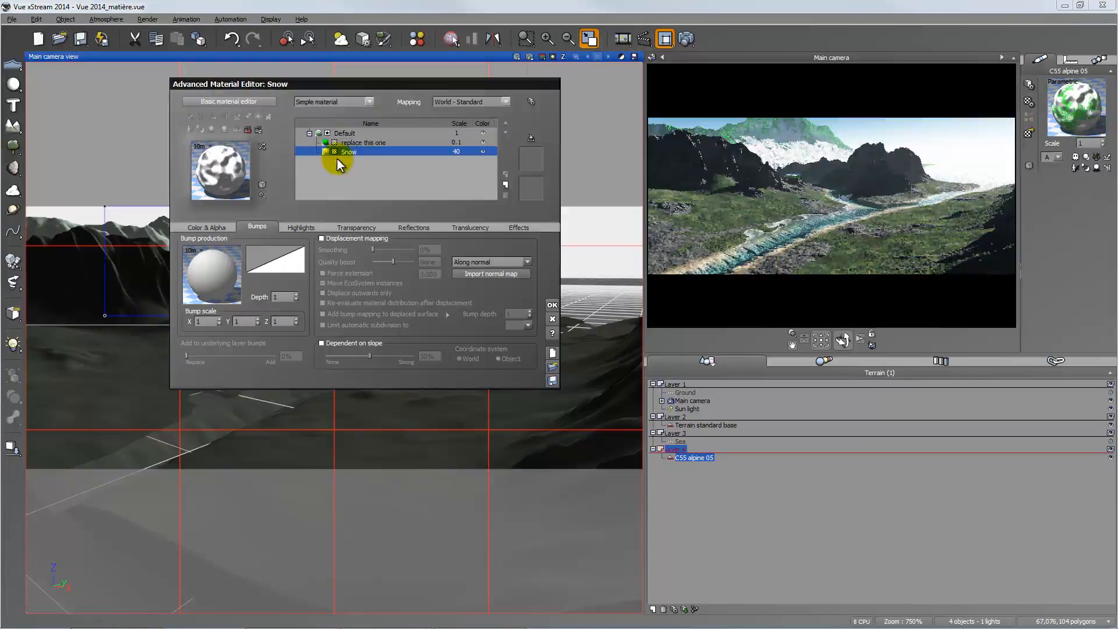
click(235, 164)
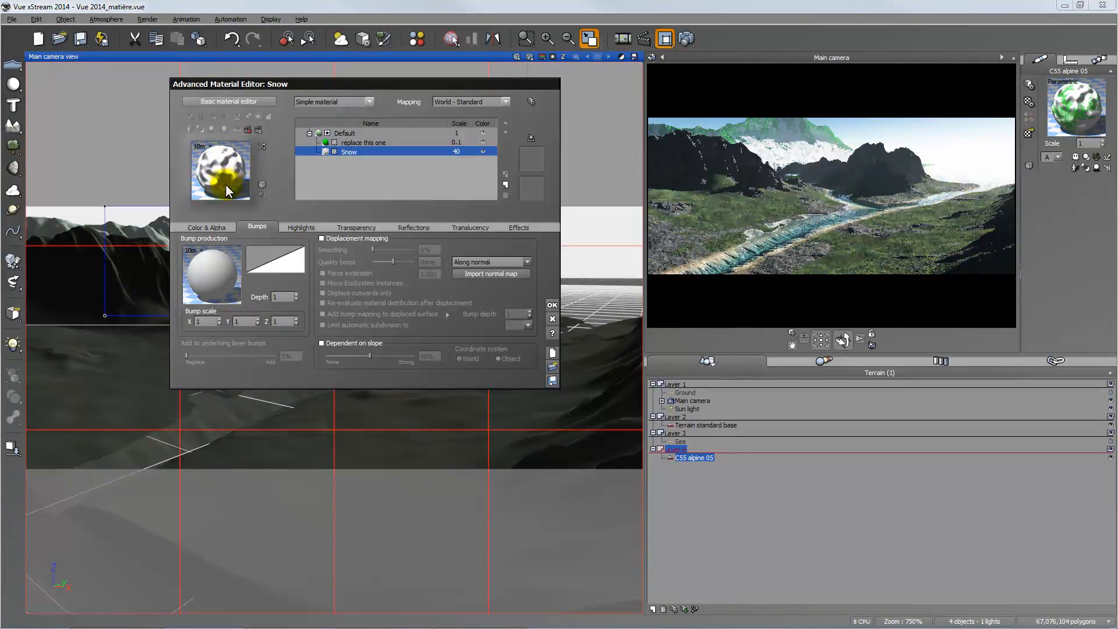
drag(229, 151, 229, 183)
click(622, 40)
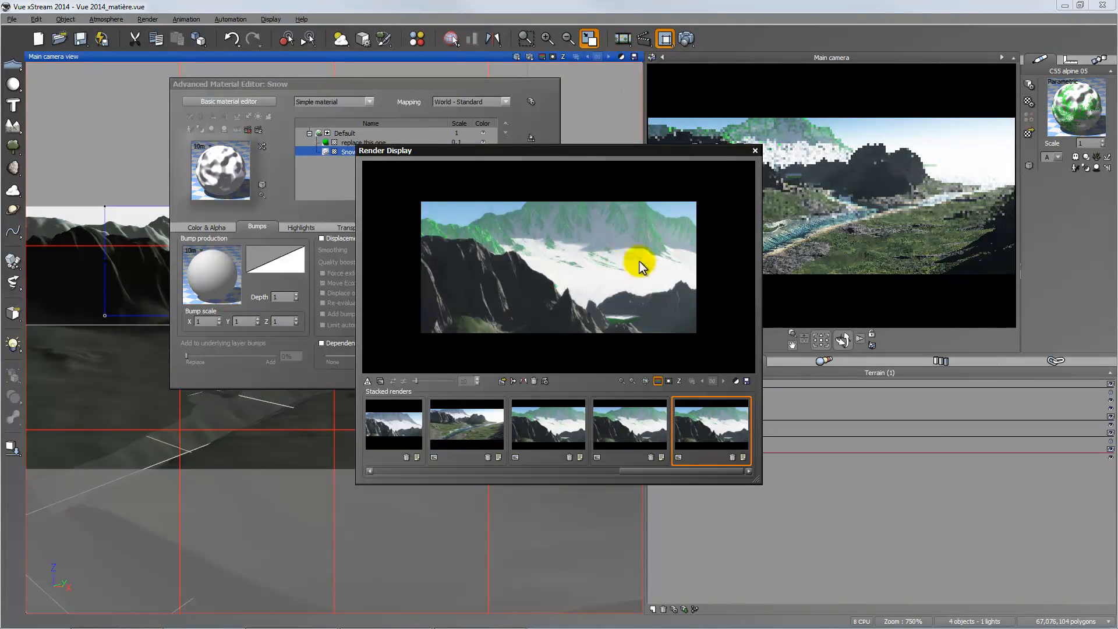
click(755, 151)
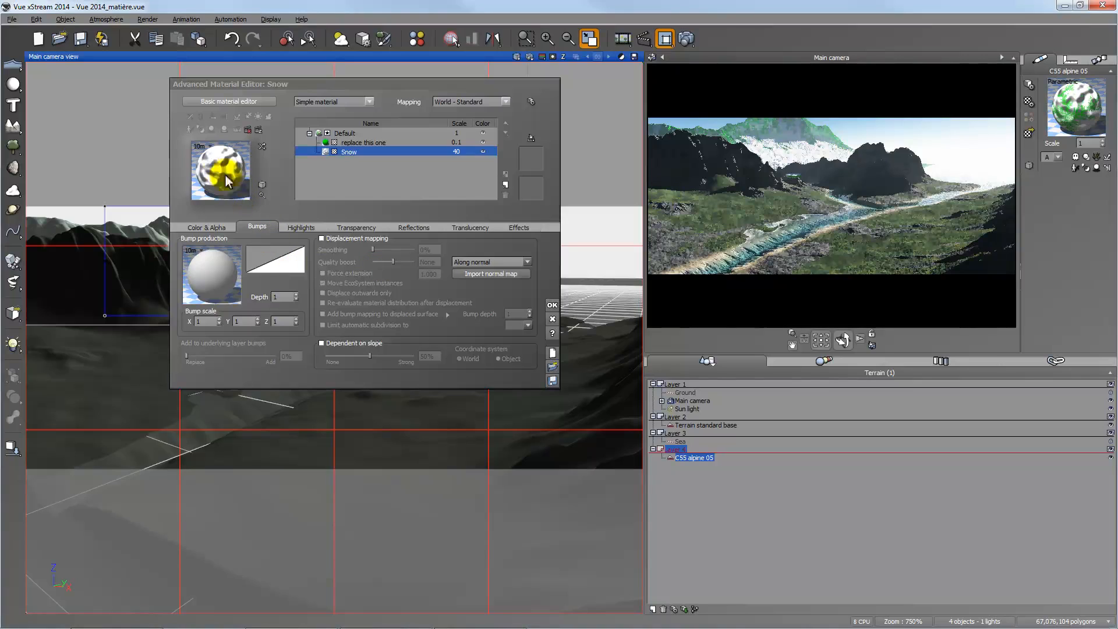
Step: Set the Snow material's preview scale to 100 m and accept the material
click(207, 147)
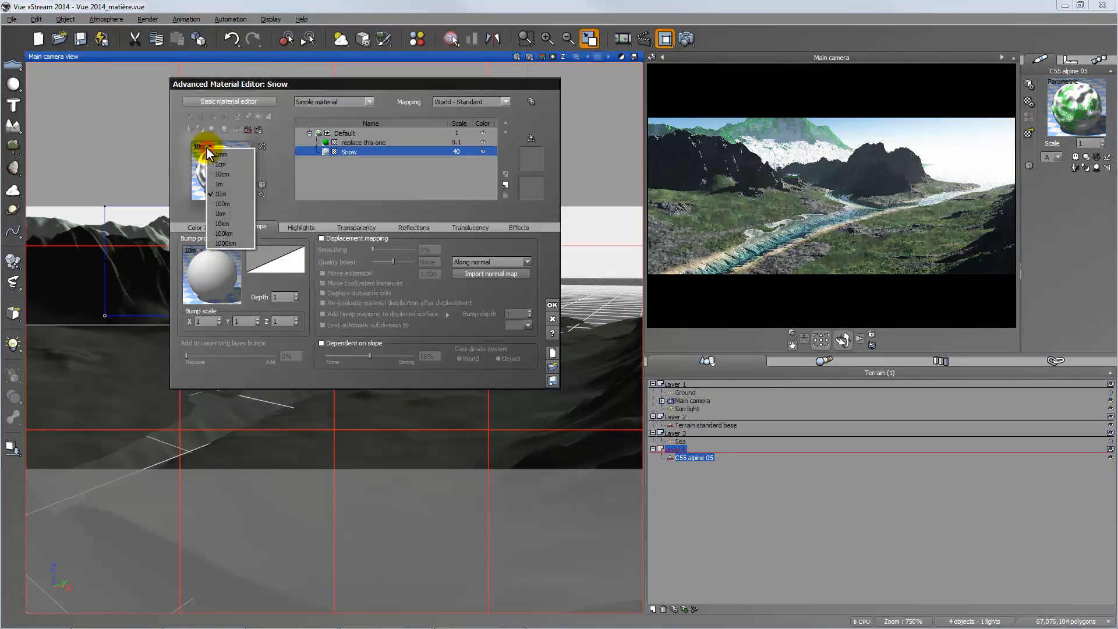
click(222, 205)
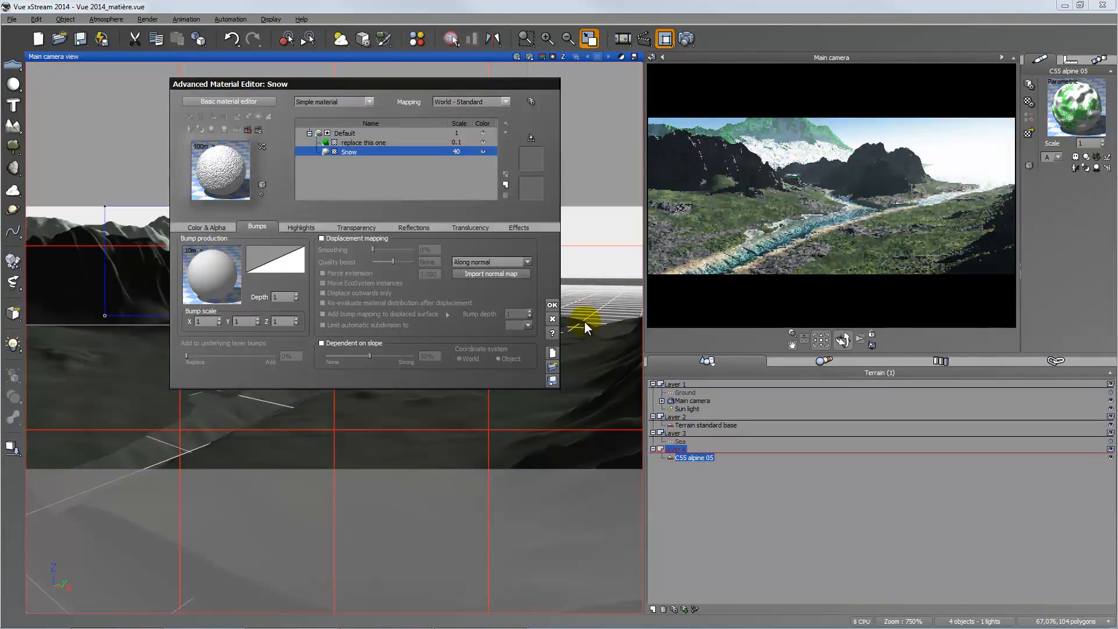
click(553, 306)
Step: Render the mountain area with the deeper Snow bumps, leaving luminous materials as they are, and compare it with the previous render
click(686, 38)
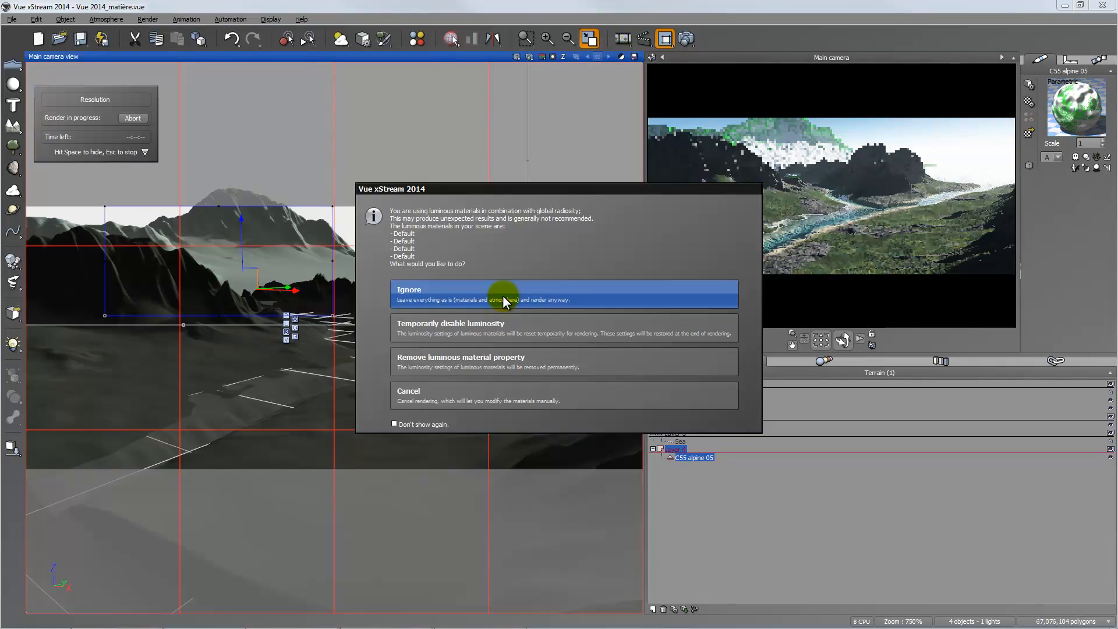
drag(683, 189, 633, 182)
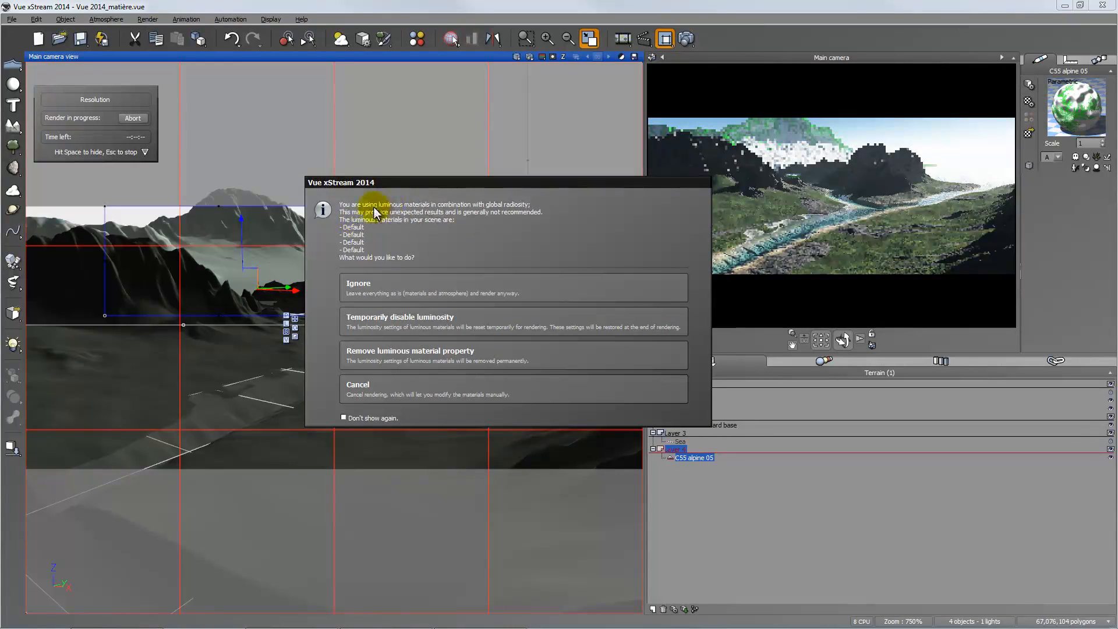
click(416, 289)
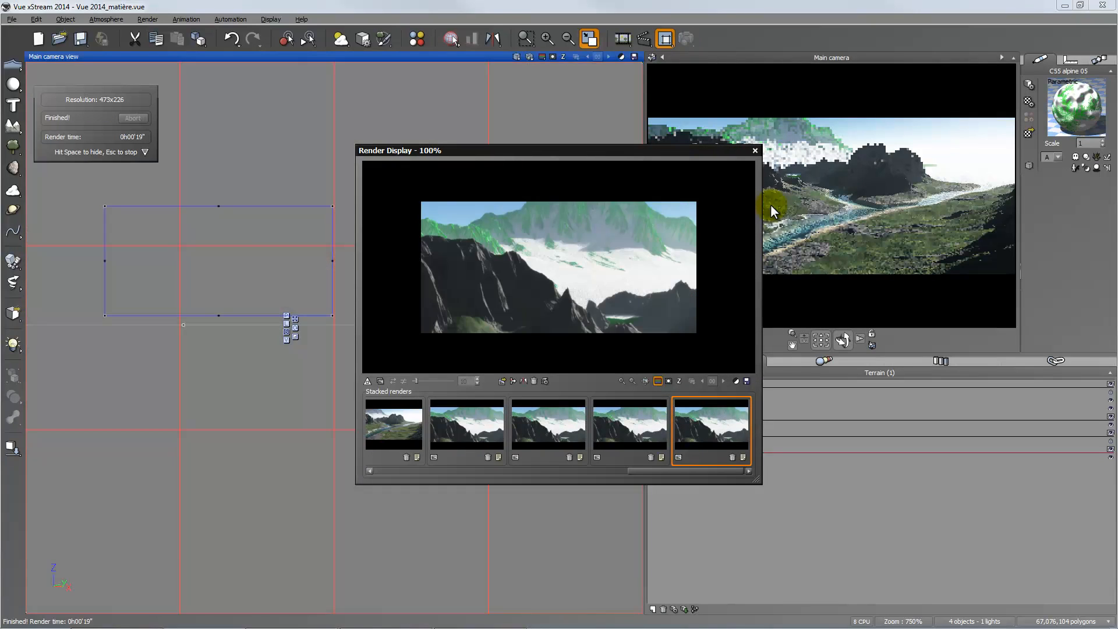
click(638, 435)
click(690, 429)
click(755, 151)
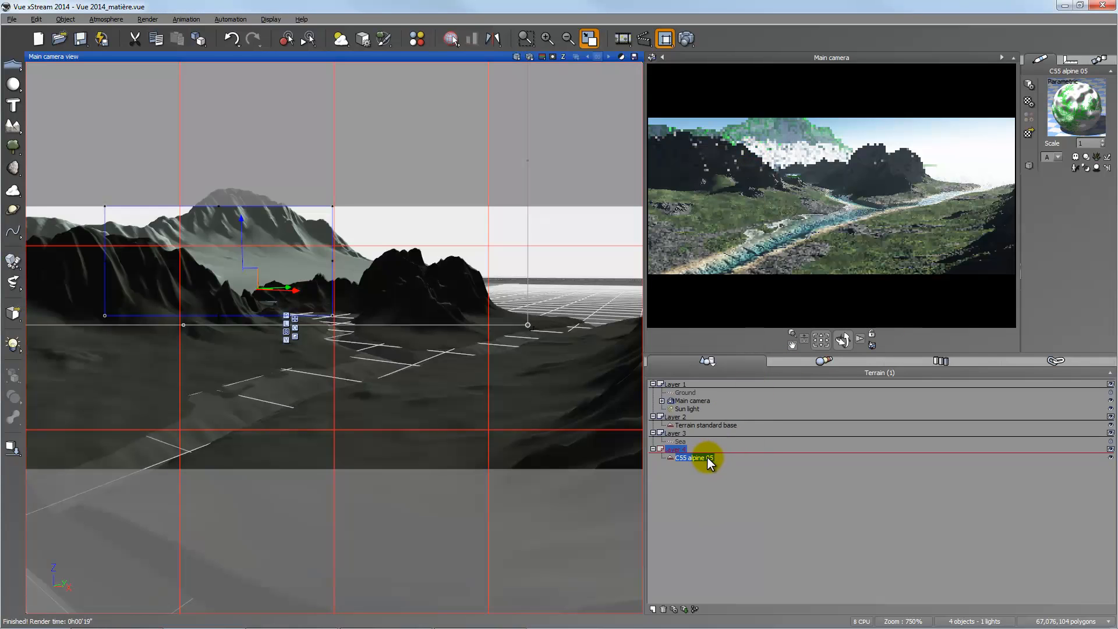
Step: Nudge the C55 alpine 05 terrain slightly toward negative X and positive Y in the top view, and return to the enlarged camera view
double_click(319, 58)
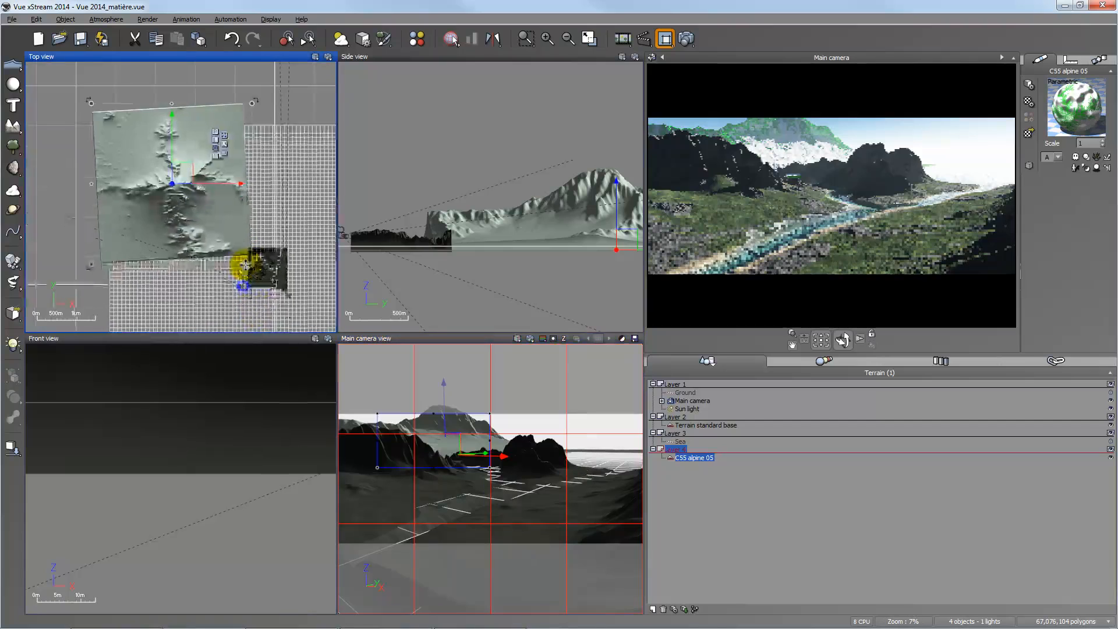
scroll(246, 265, up, 2)
scroll(256, 267, up, 2)
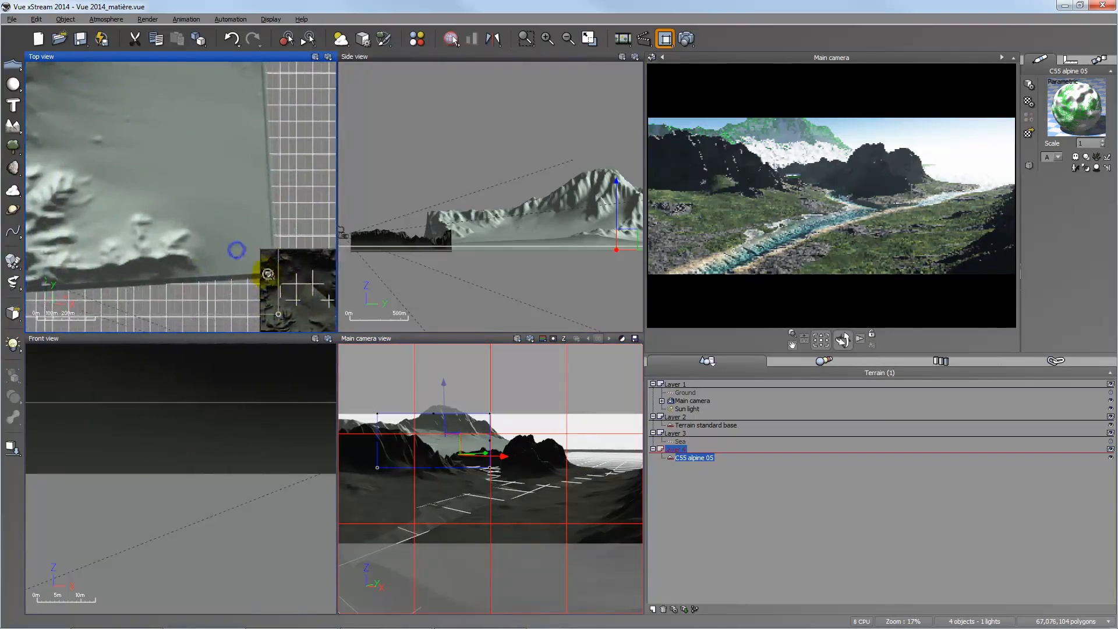
scroll(268, 273, down, 2)
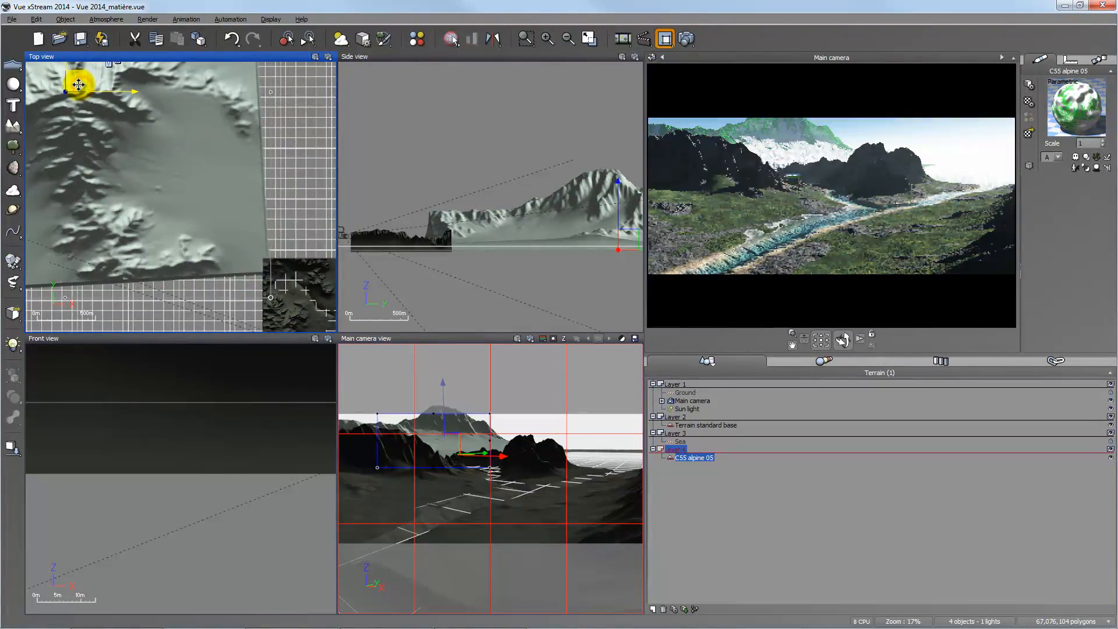
drag(78, 85, 75, 85)
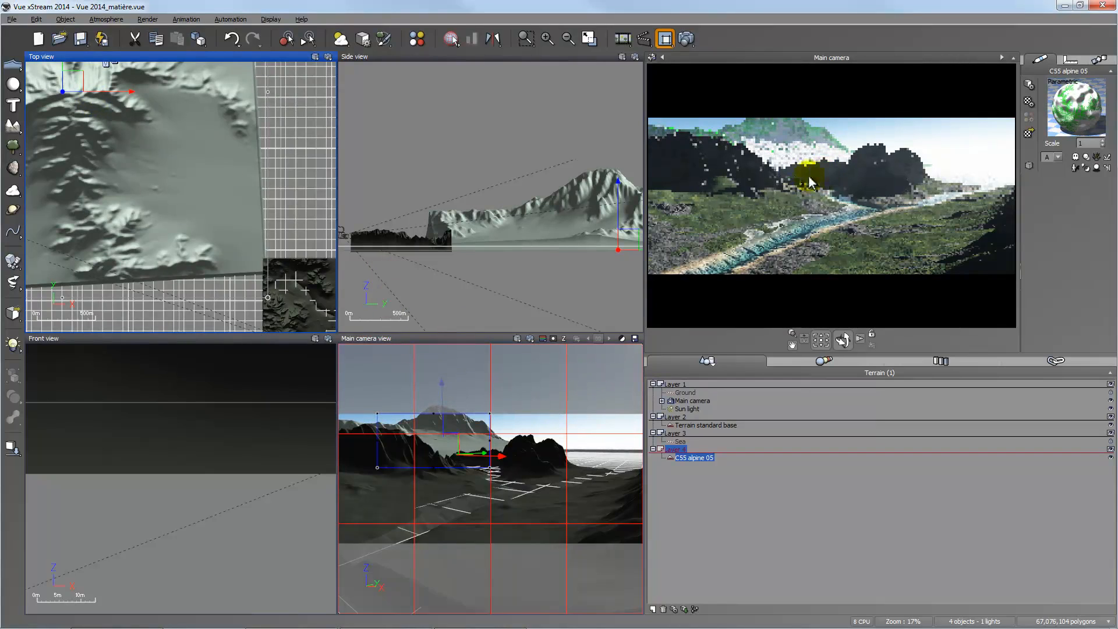
drag(78, 80, 69, 83)
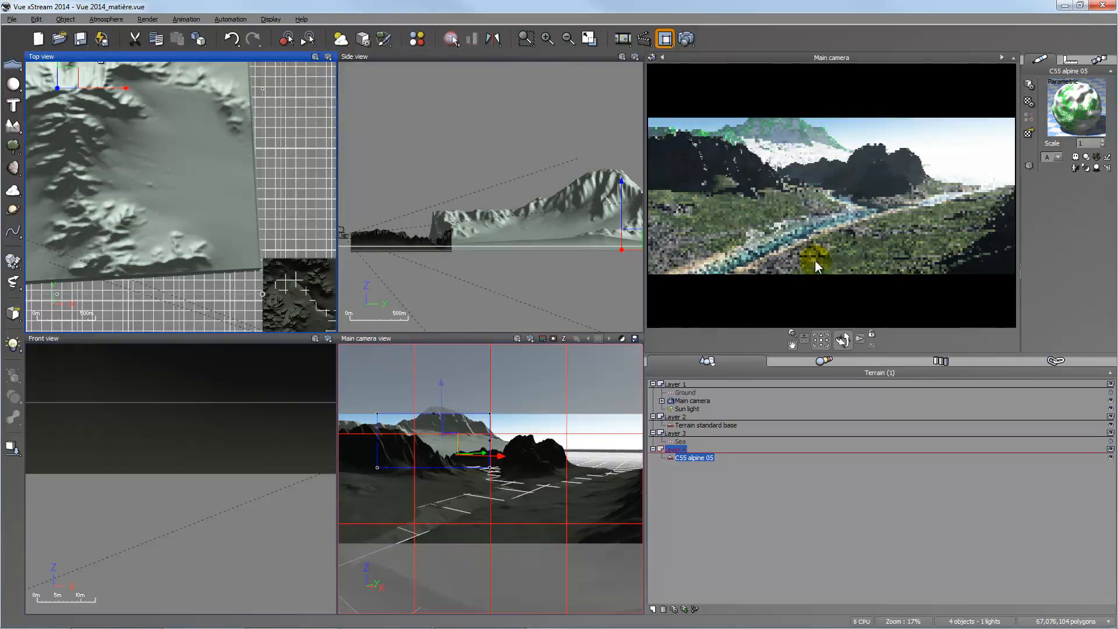
double_click(494, 337)
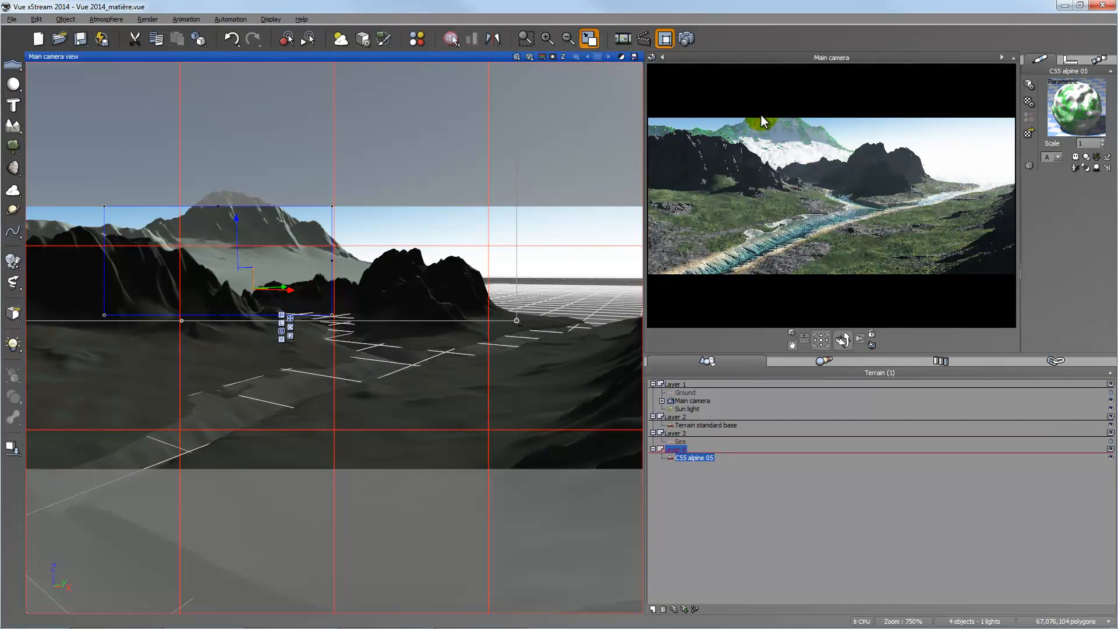
Step: Copy the Old Rock layer from the Terrain standard base material and leave that material's editor without changes
click(720, 425)
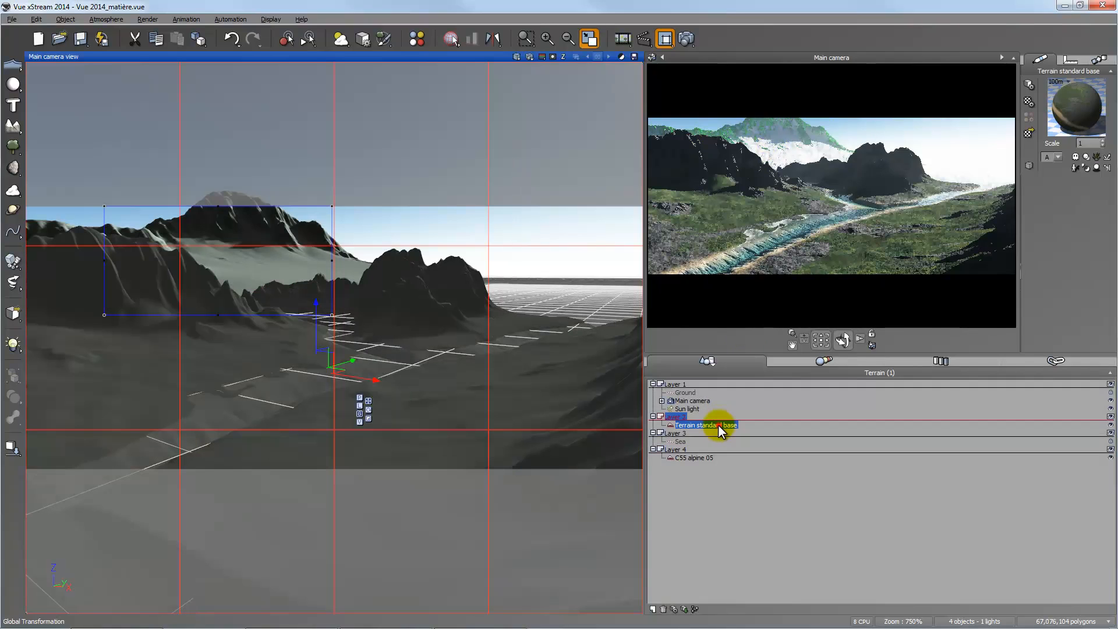
double_click(1081, 115)
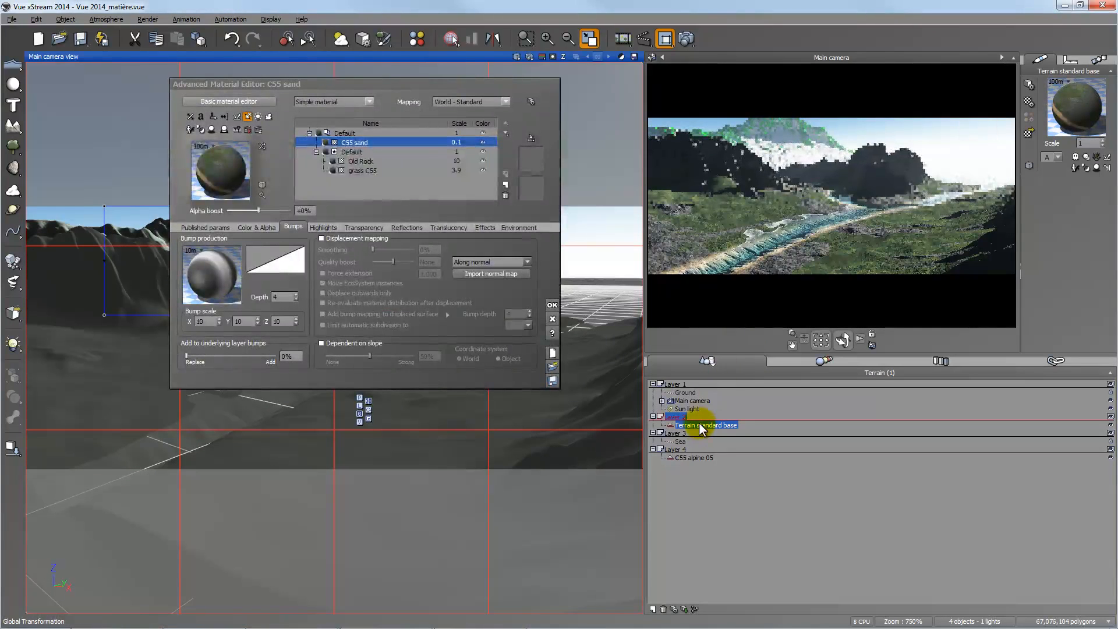
click(357, 162)
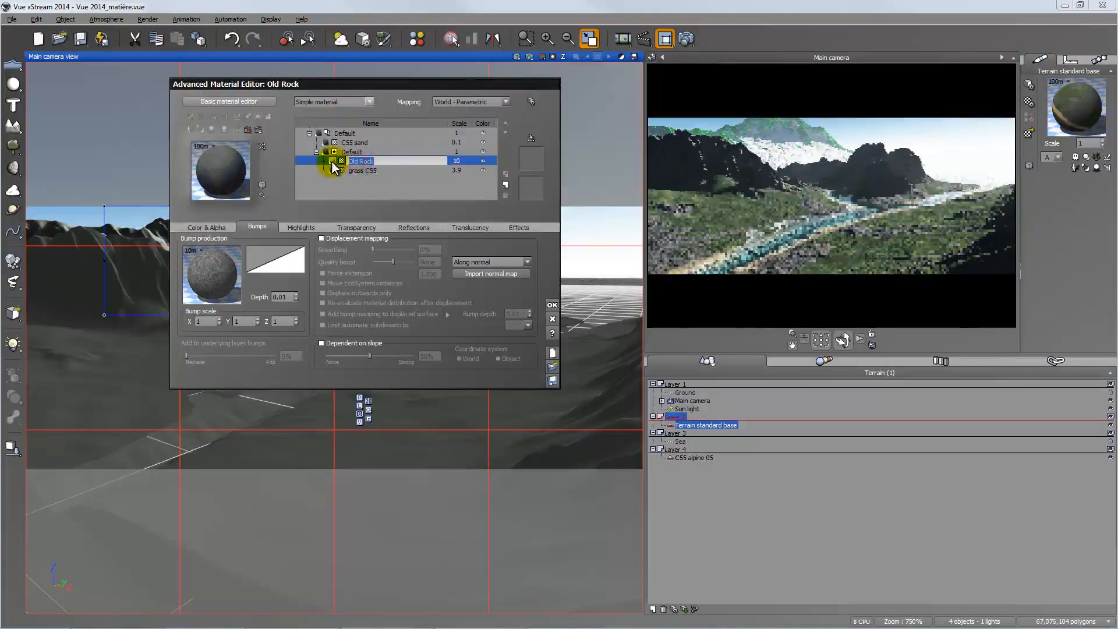
right_click(331, 160)
click(357, 184)
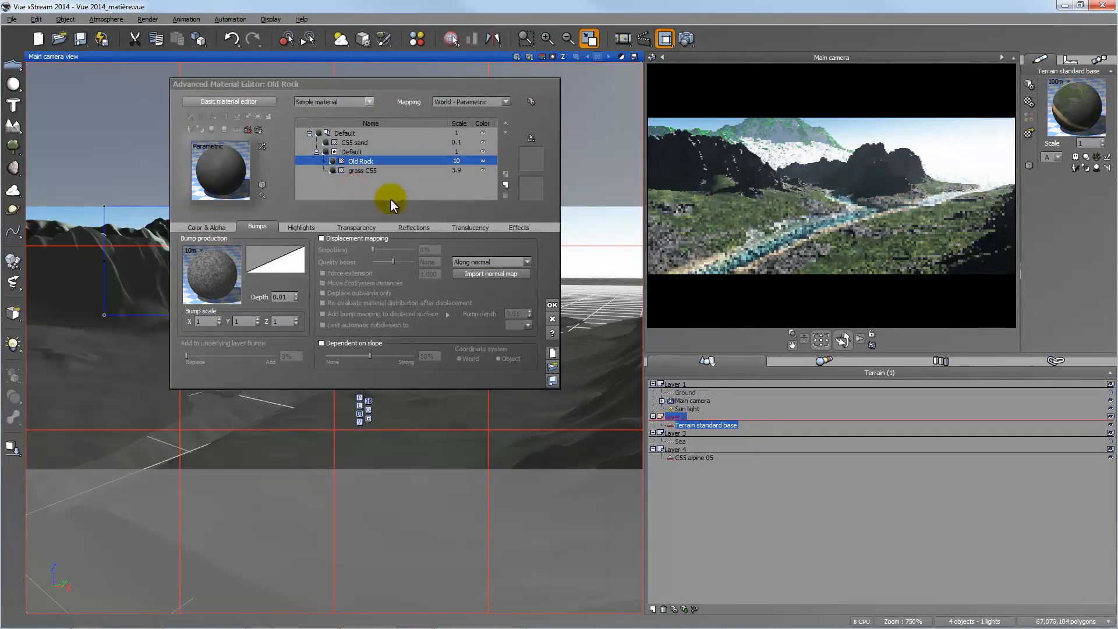
click(553, 322)
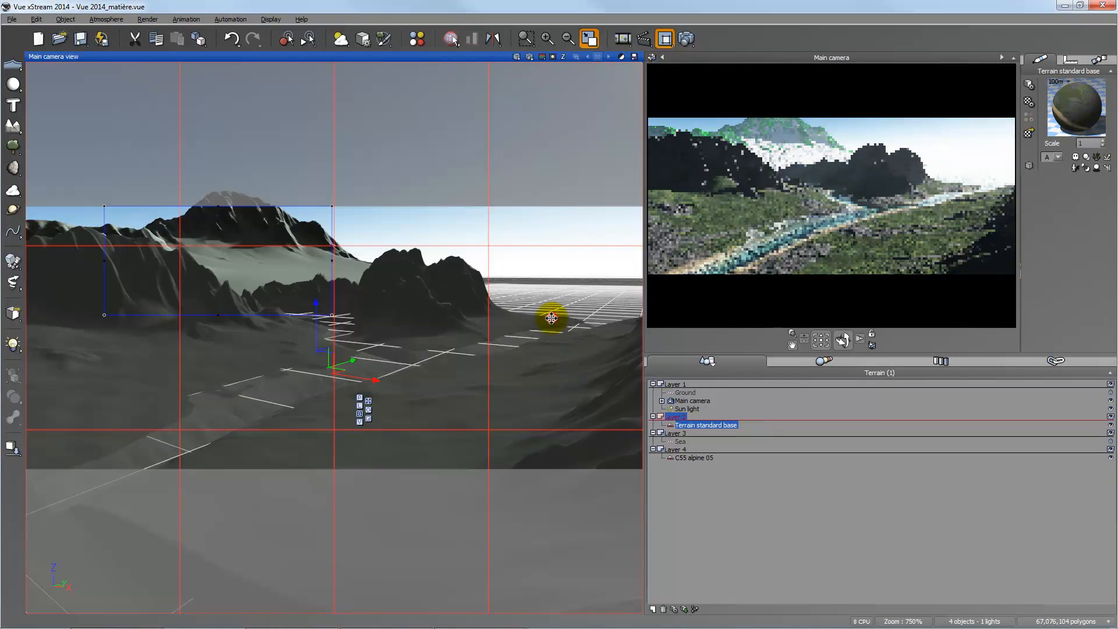
Step: Paste the copied Old Rock material over the "replace this one" layer of the C55 alpine 05 mixed material
click(701, 460)
double_click(1082, 104)
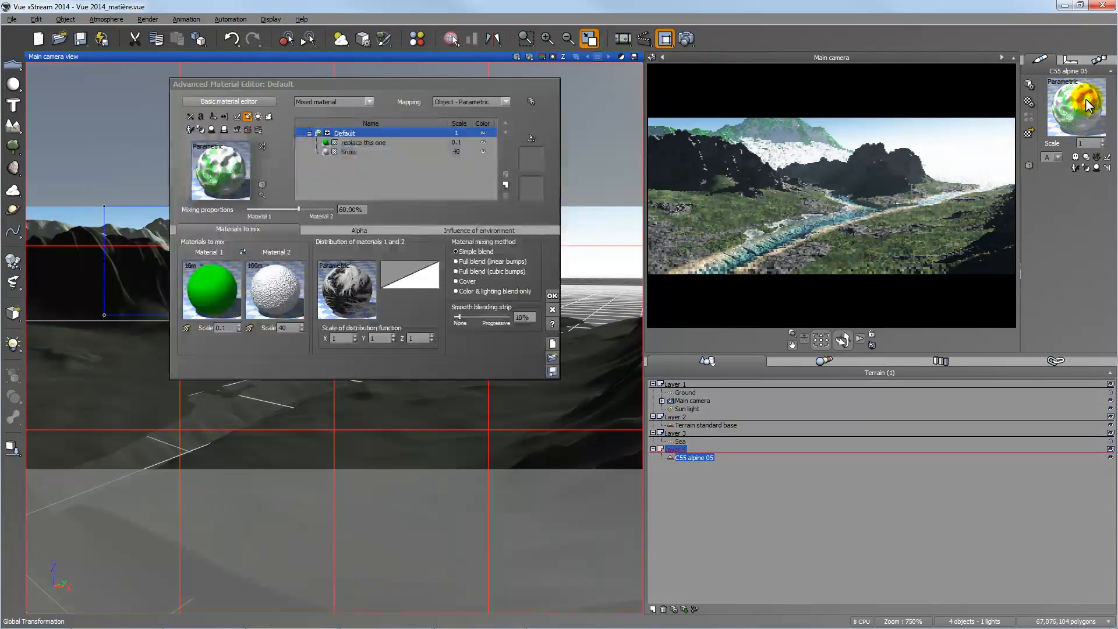
click(314, 142)
right_click(326, 146)
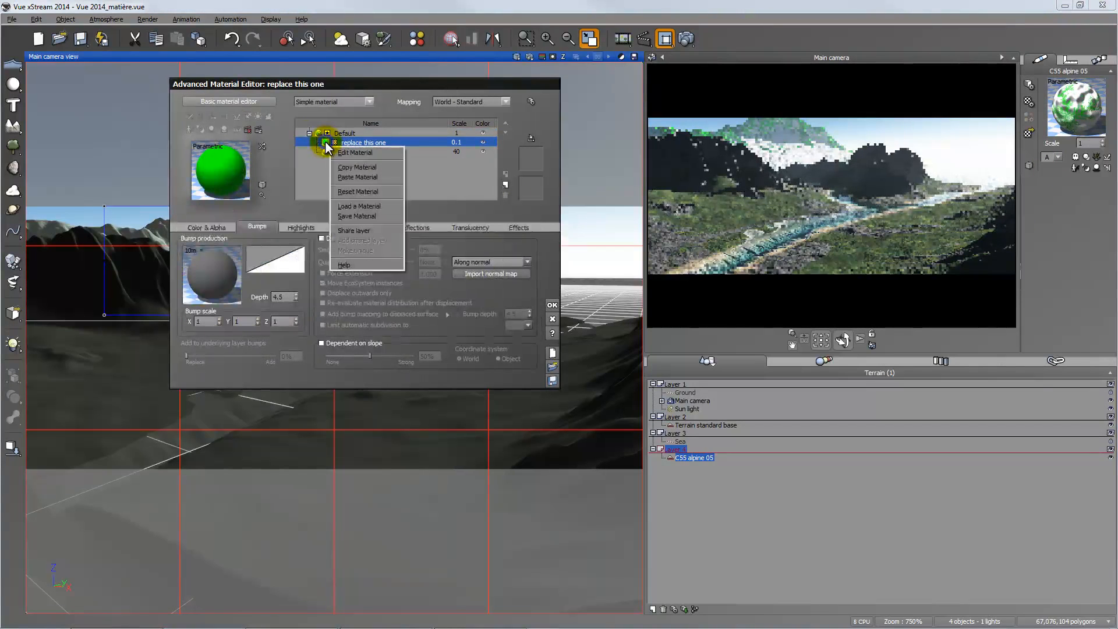
click(351, 176)
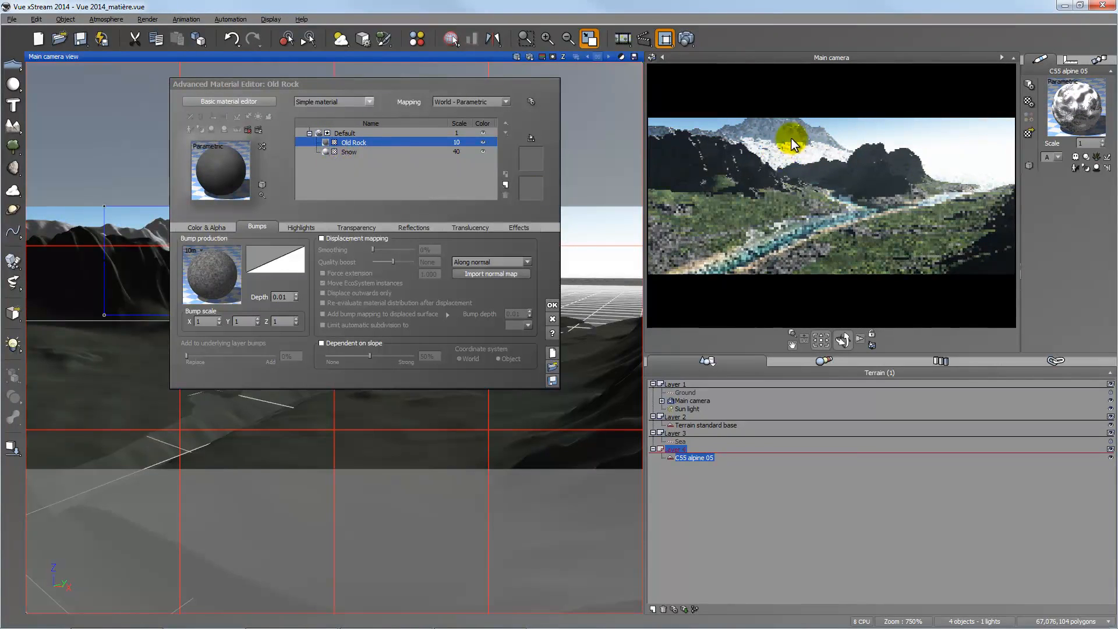
Step: Tint the Snow layer's overall color pale lavender, and replace that tint with light blue at red 191, green 230, blue 255
click(327, 151)
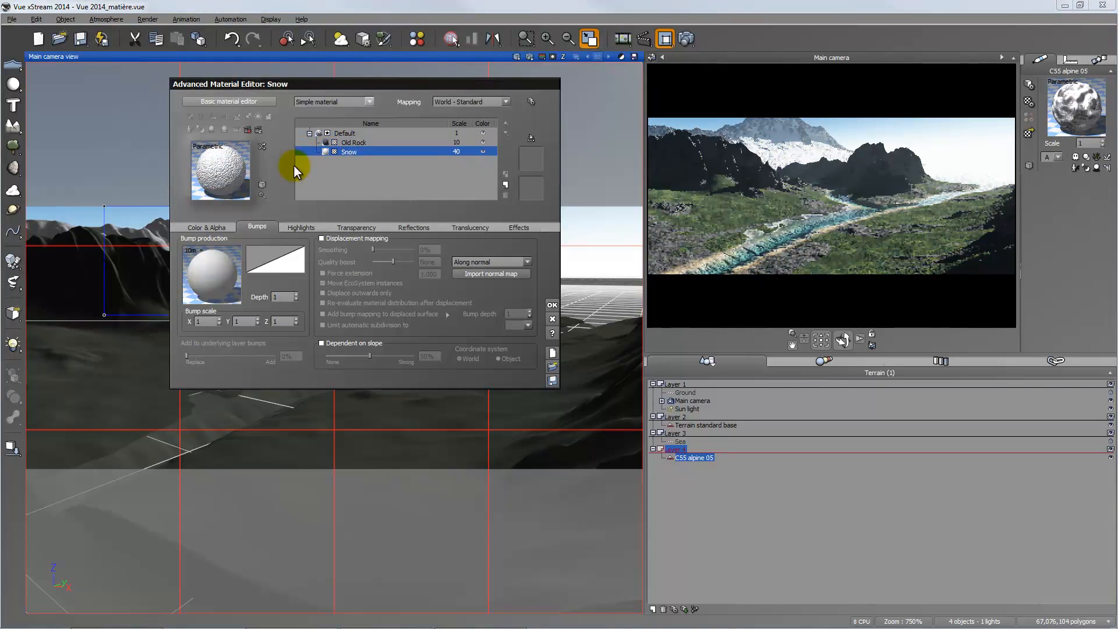
click(210, 227)
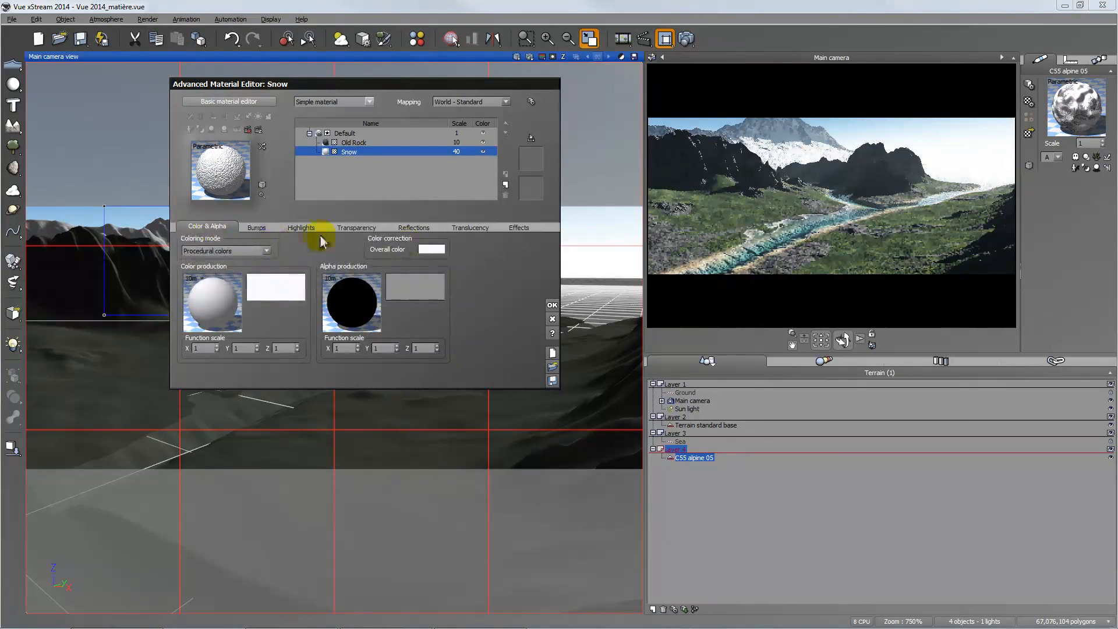
right_click(433, 248)
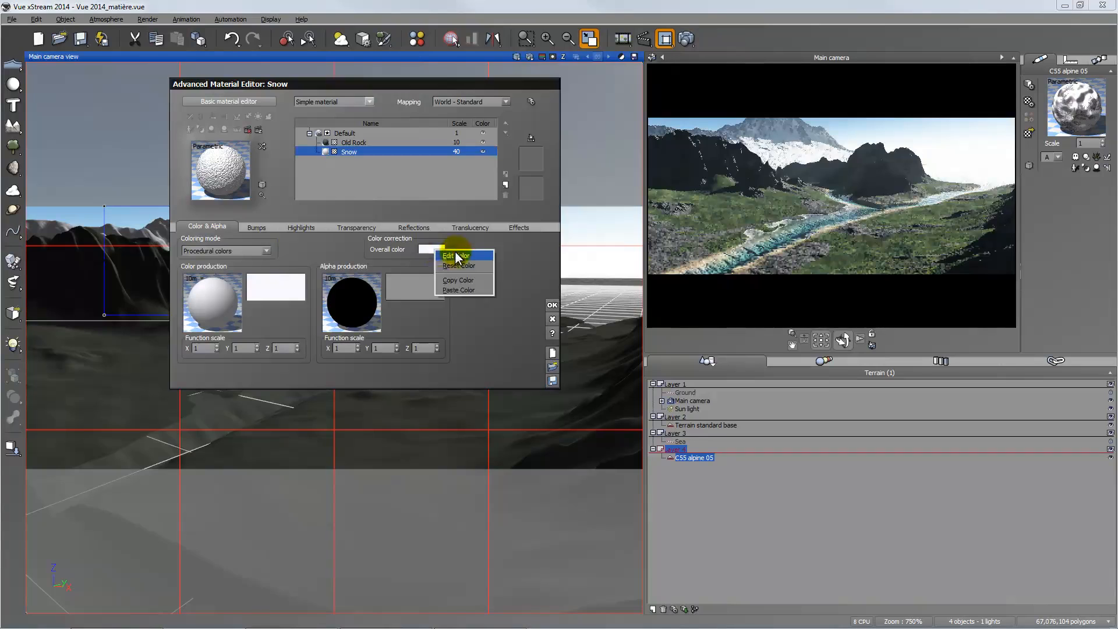
click(456, 257)
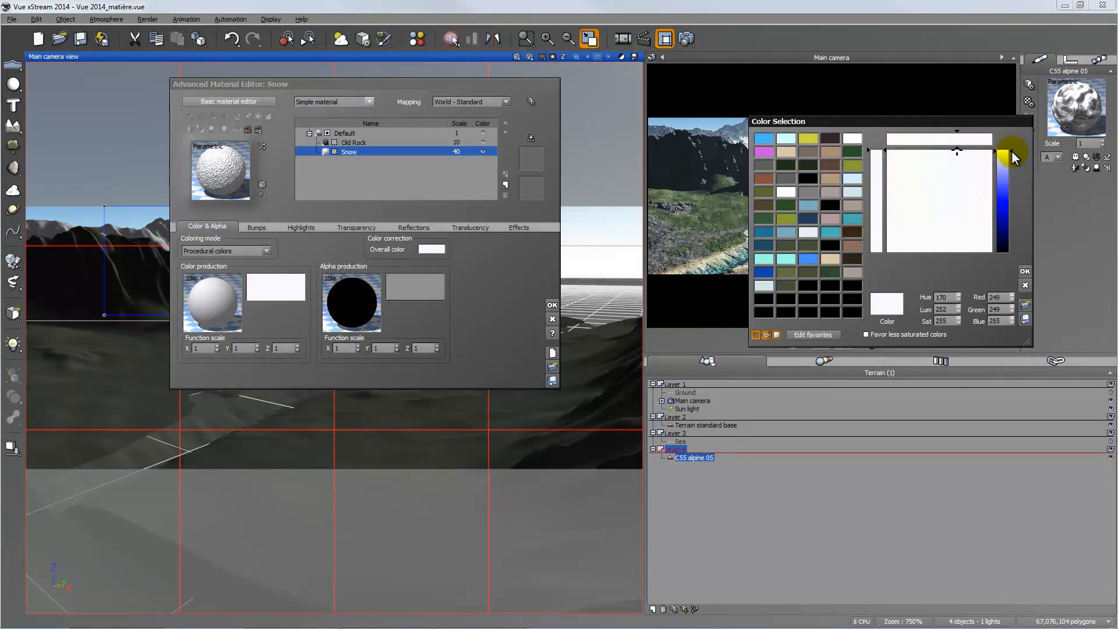
drag(1013, 157, 1014, 161)
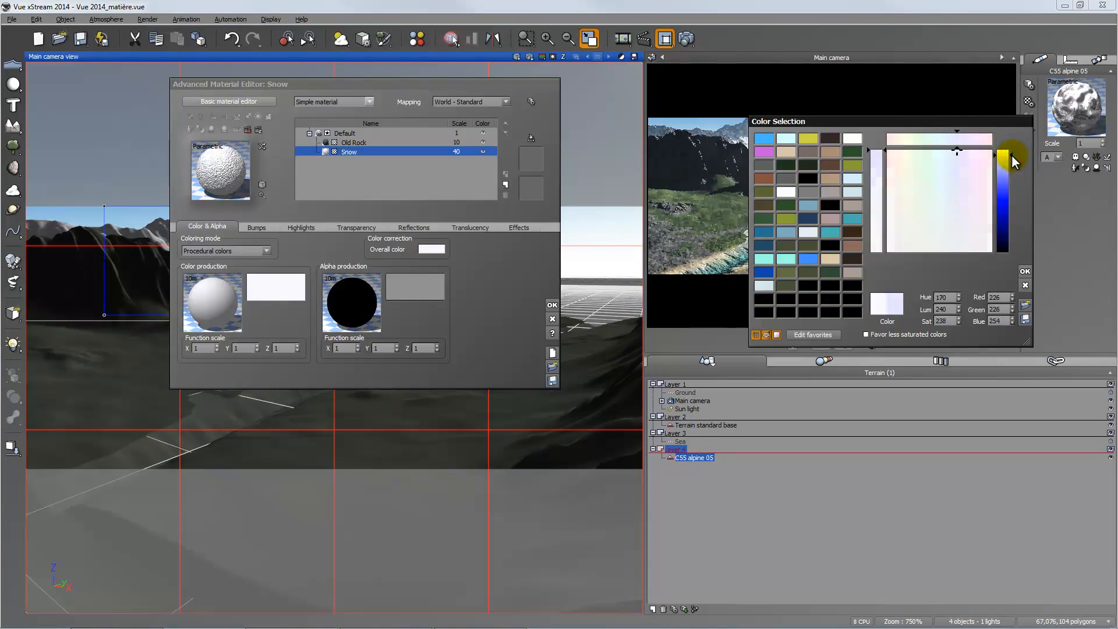
click(1024, 271)
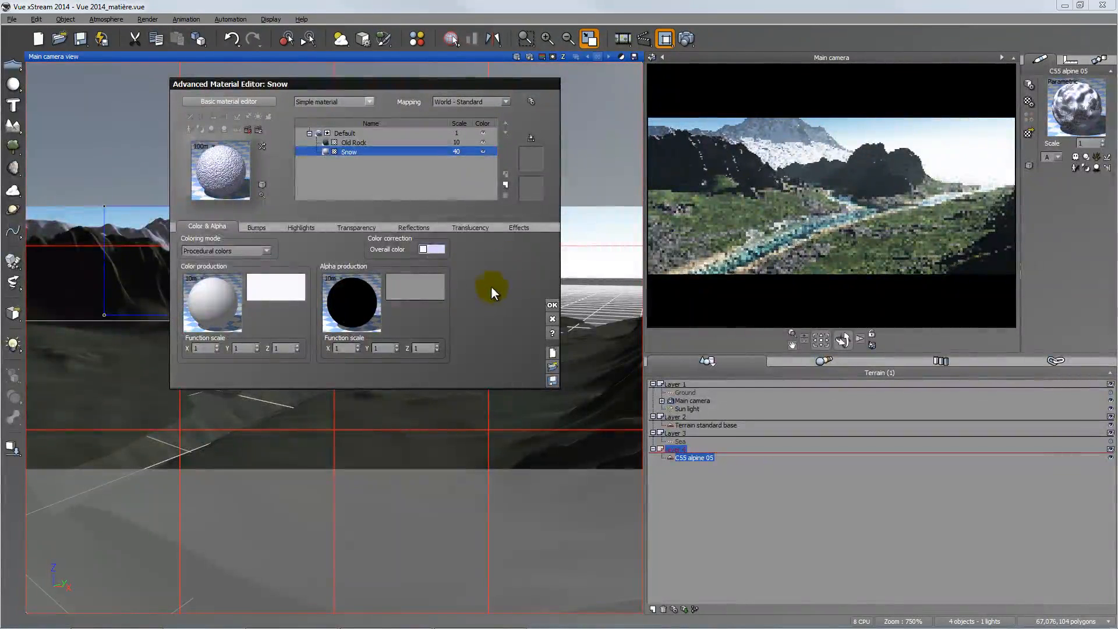
click(438, 252)
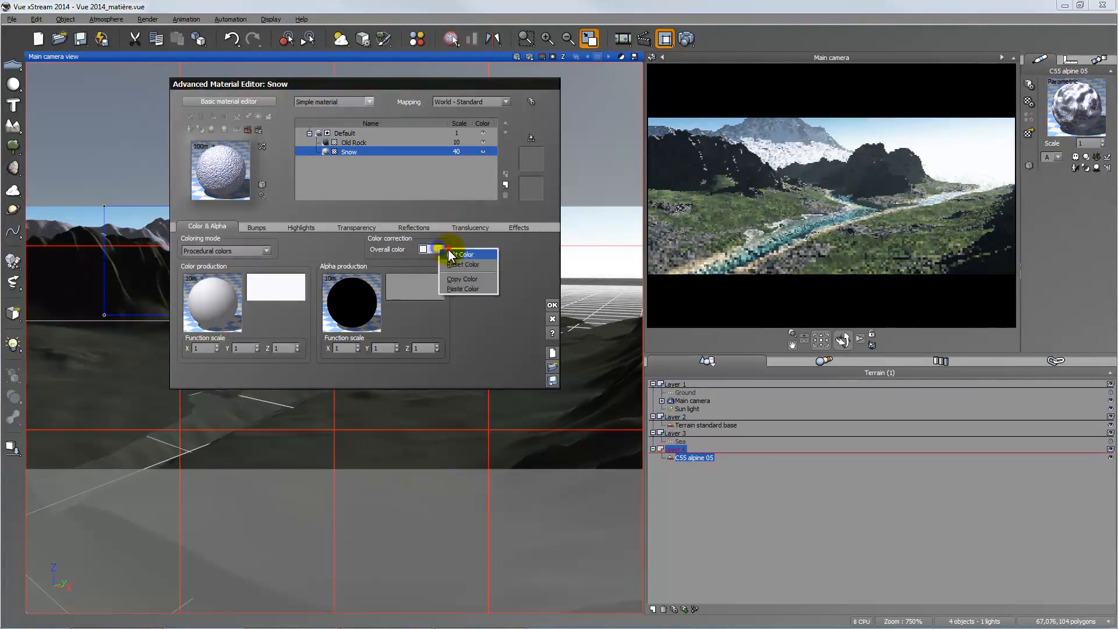
click(460, 255)
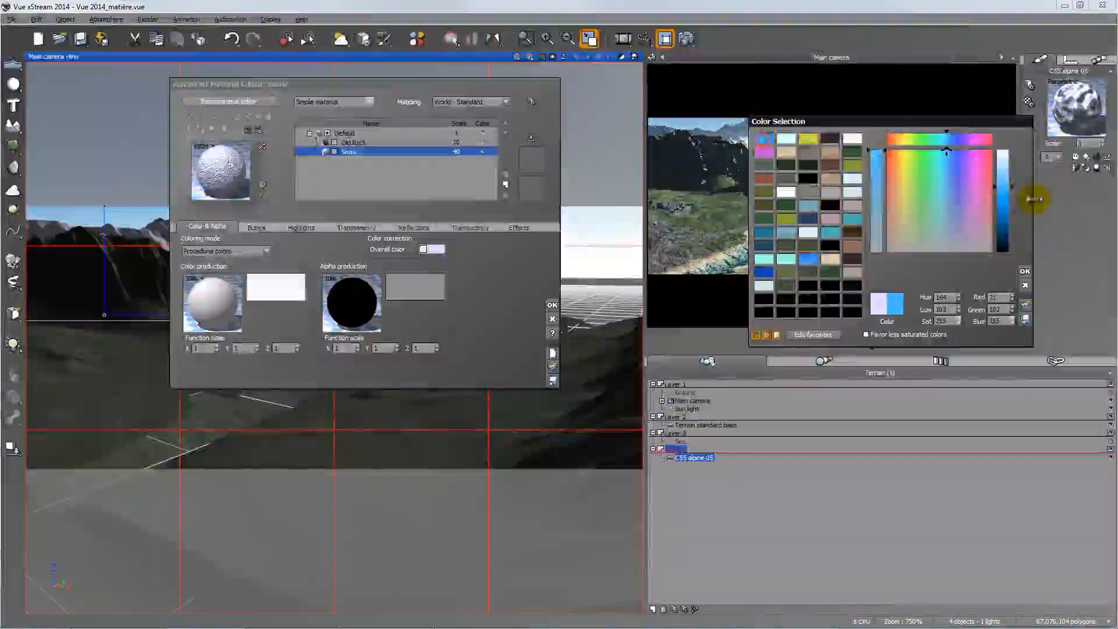
drag(1011, 185, 1009, 161)
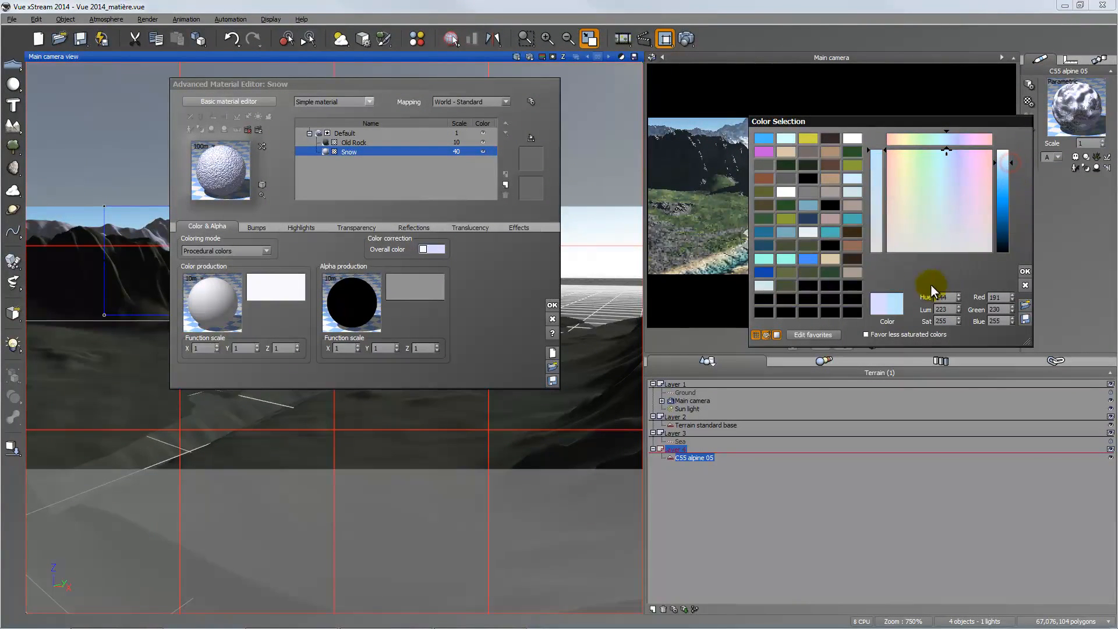
click(1026, 272)
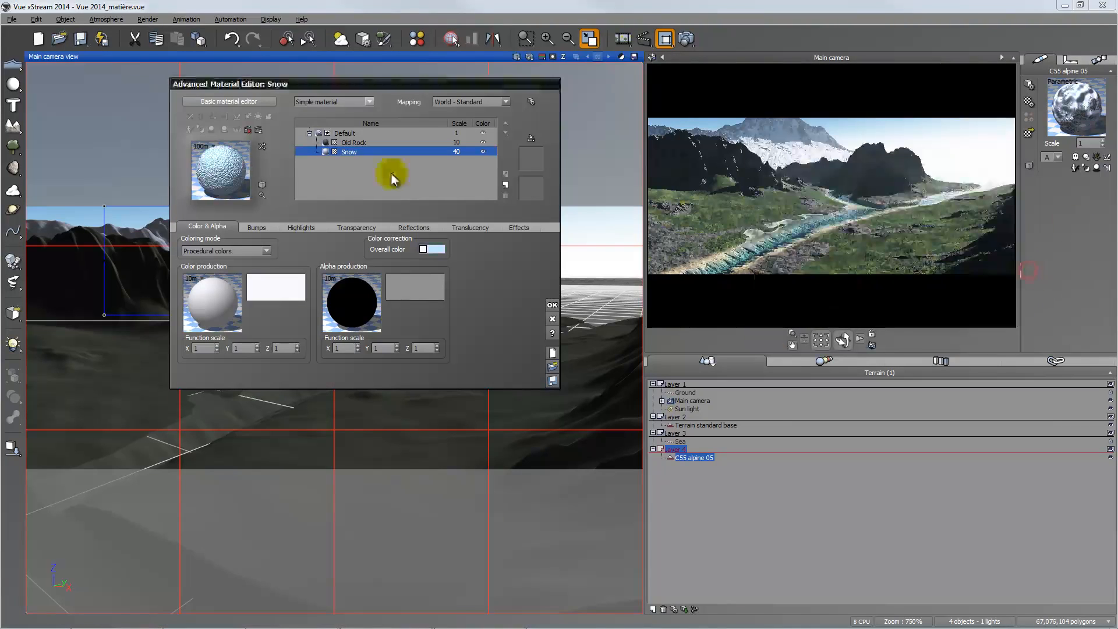
Step: Rename the Snow layer c55 snow, save it as c55 snow.mat in the Matières folder, and accept the terrain's material
click(354, 152)
text(c55 )
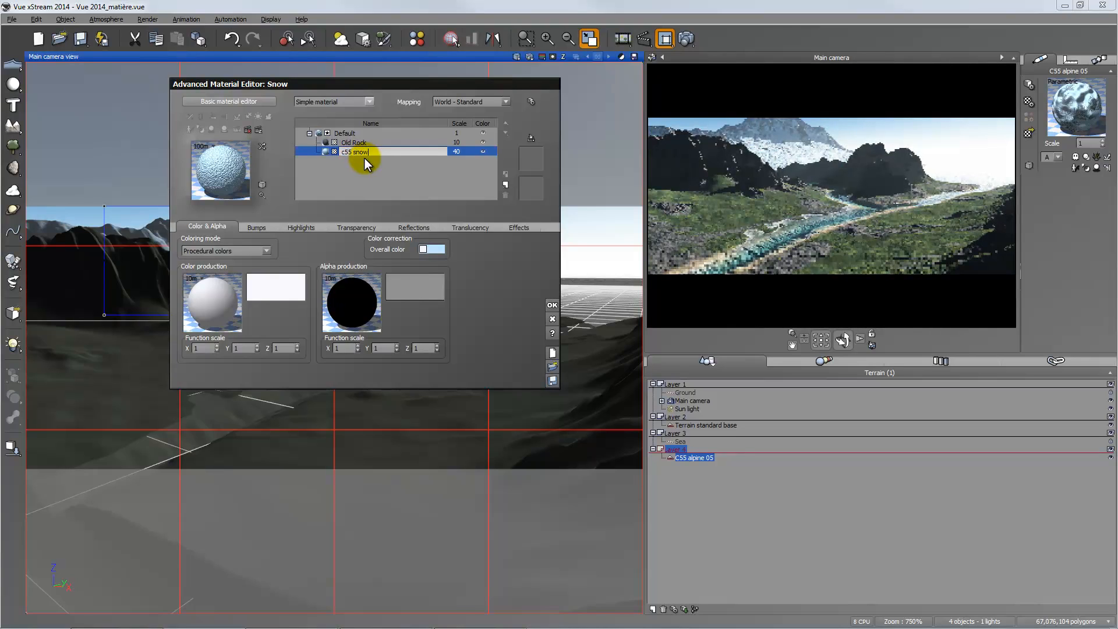
text(snow)
key(Return)
right_click(328, 152)
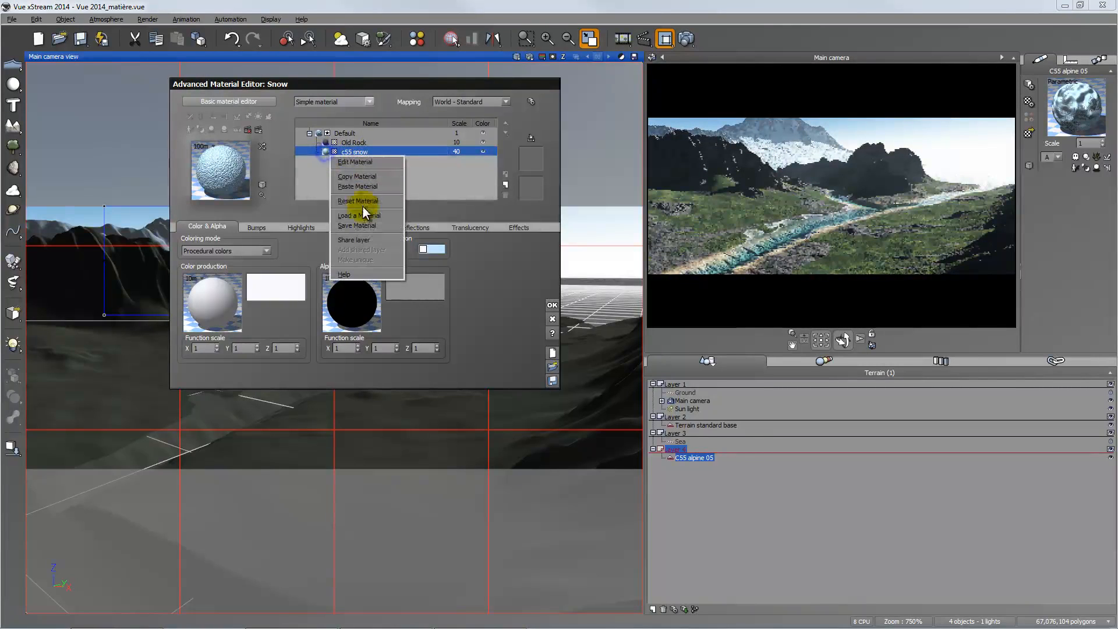
click(357, 225)
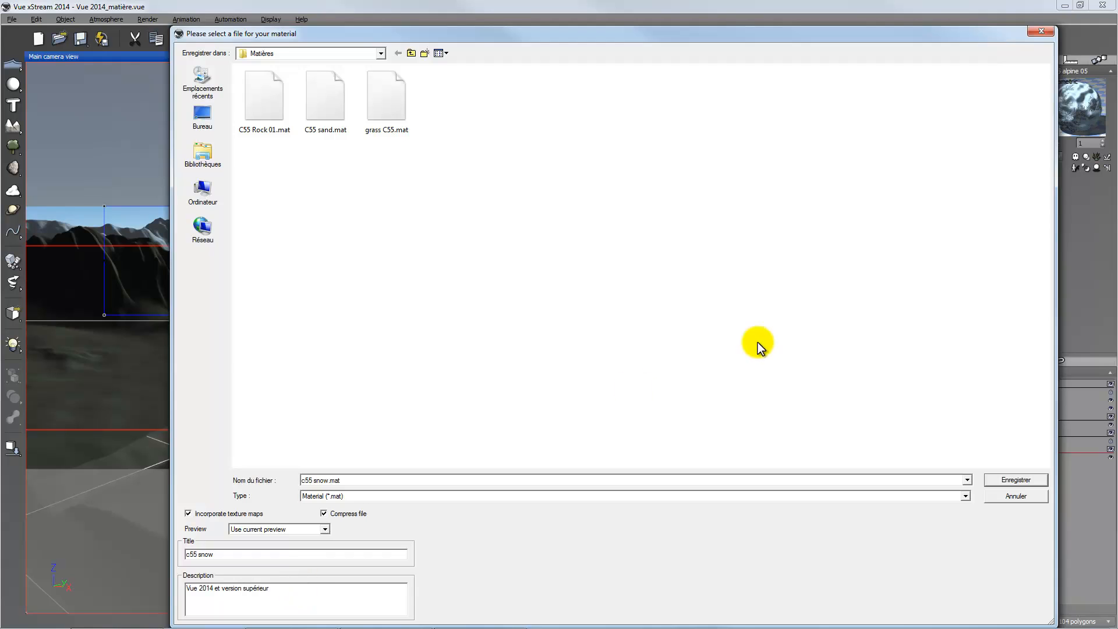
click(1022, 478)
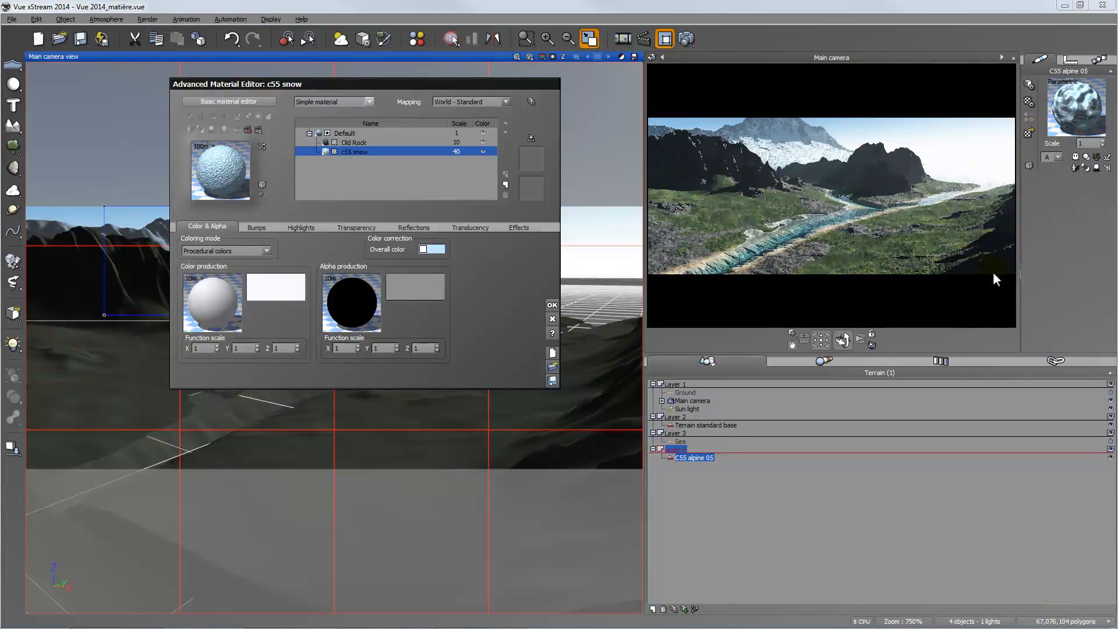
click(552, 306)
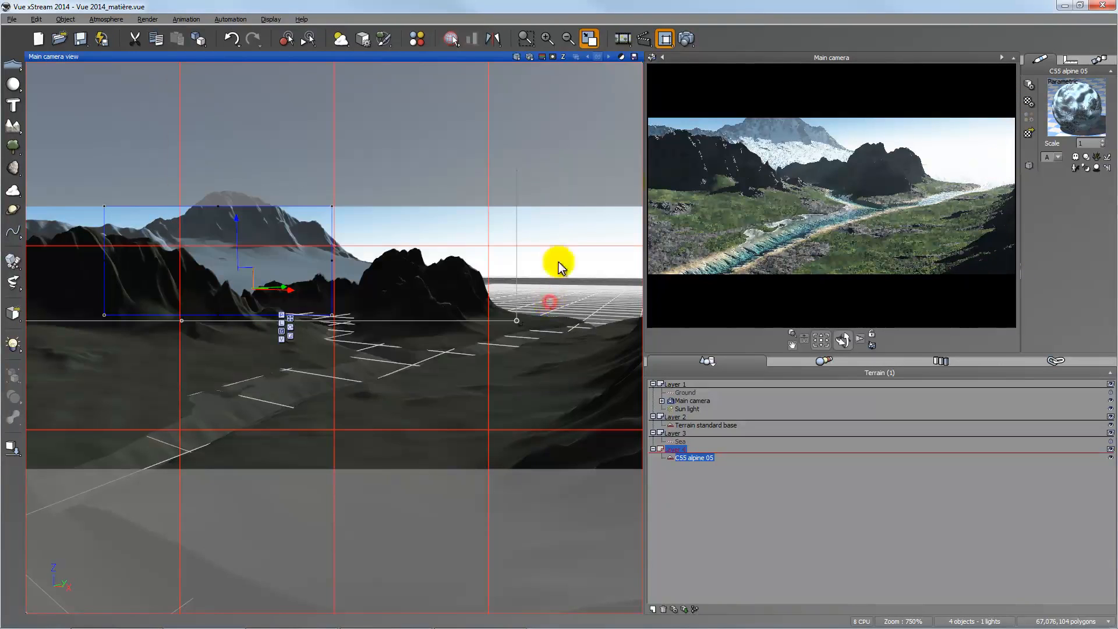
Step: Turn off the render area and save the scene over the existing Vue 2014_matière.vue file
click(665, 38)
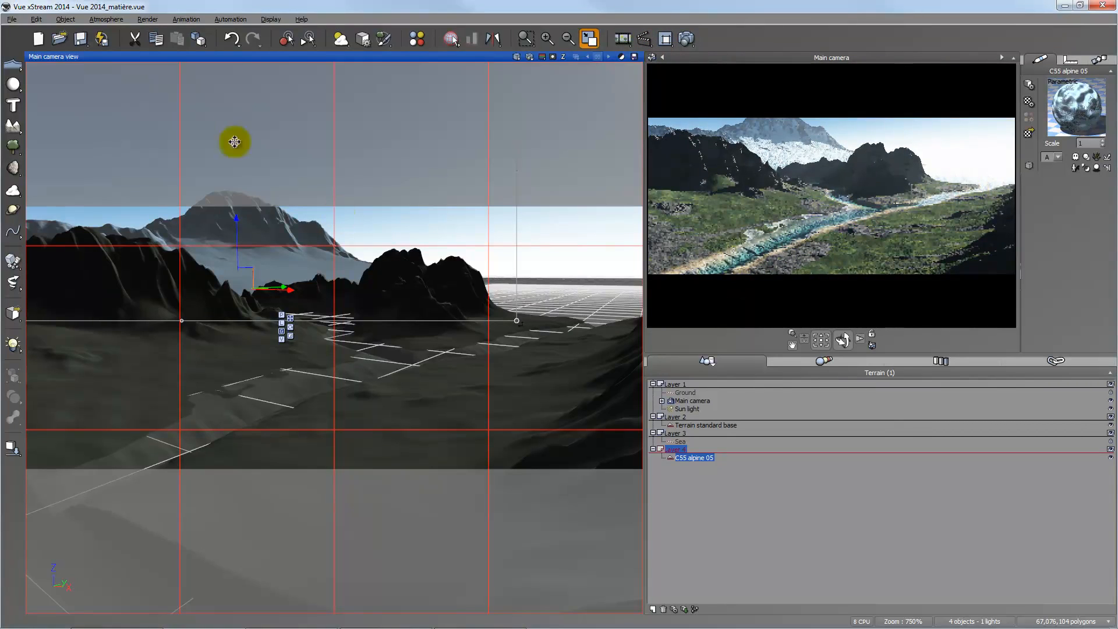
click(11, 19)
click(29, 72)
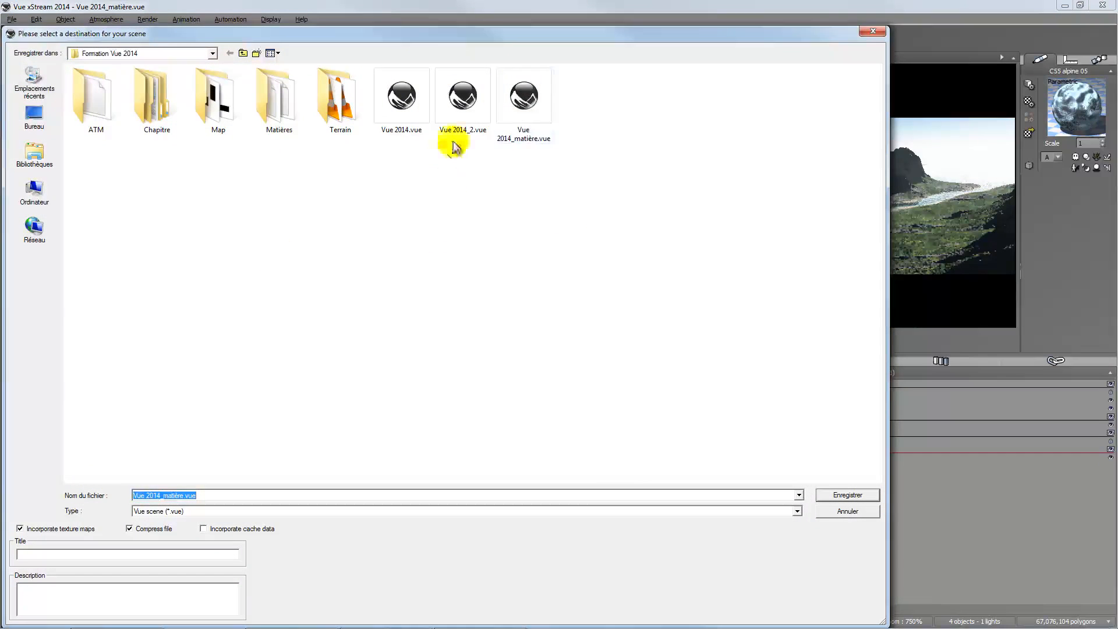
click(522, 104)
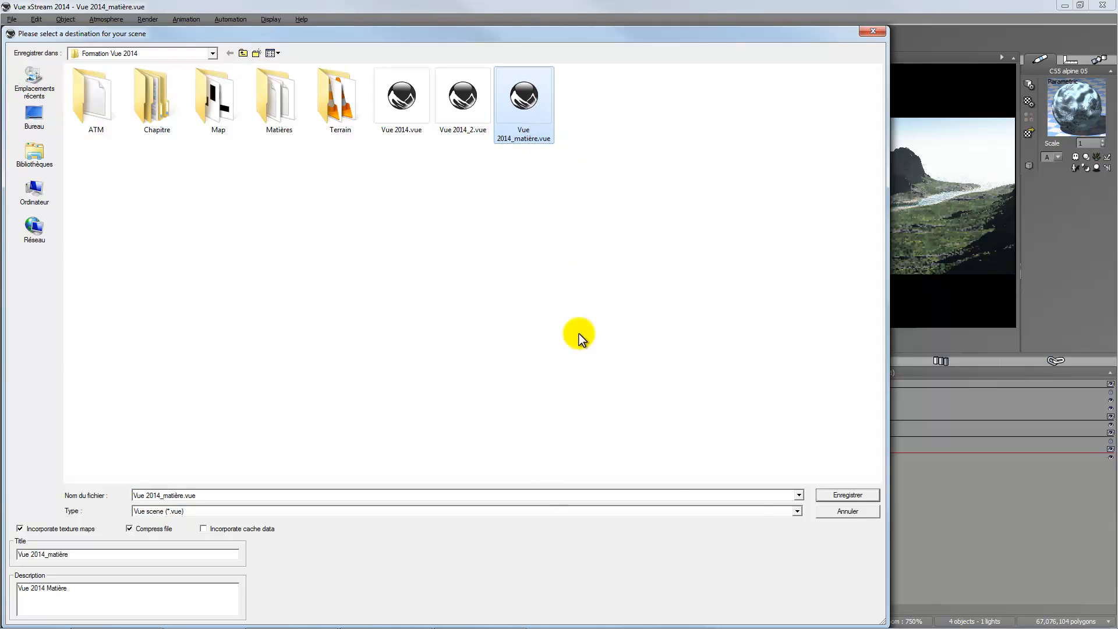
click(836, 496)
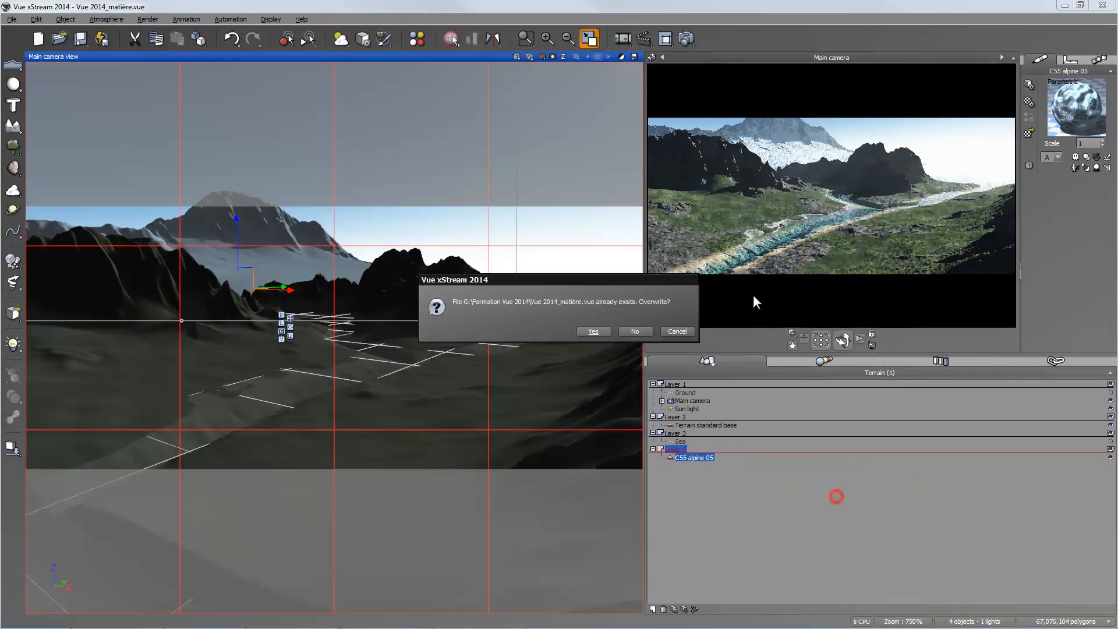
click(603, 334)
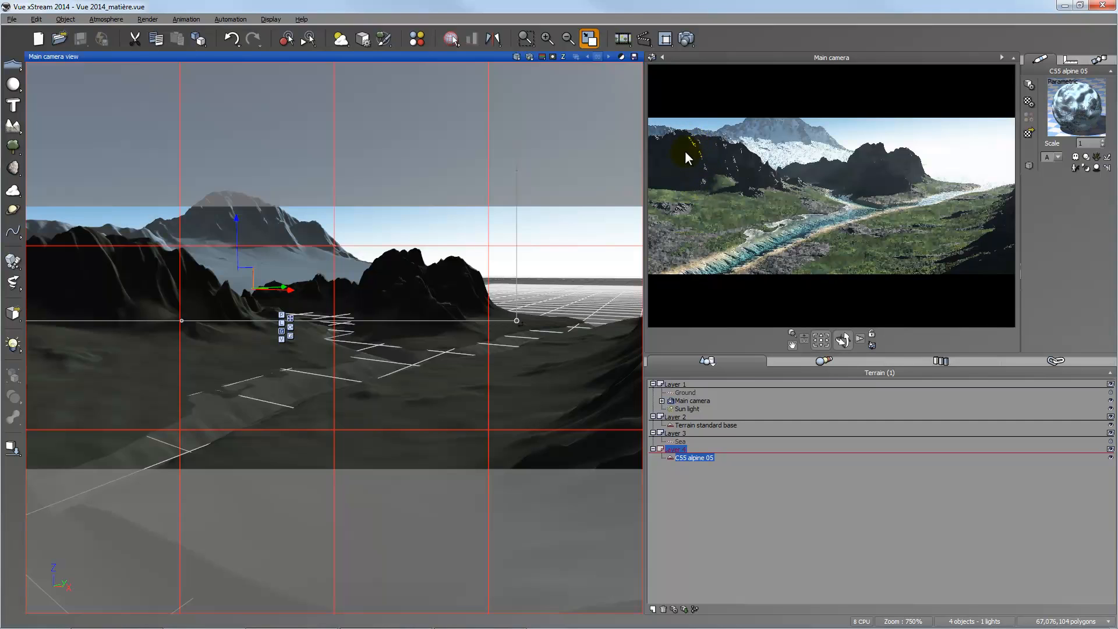
Step: Restore the four-view layout, show both terrains in the top view, and open the Terrain standard base material for editing
double_click(420, 56)
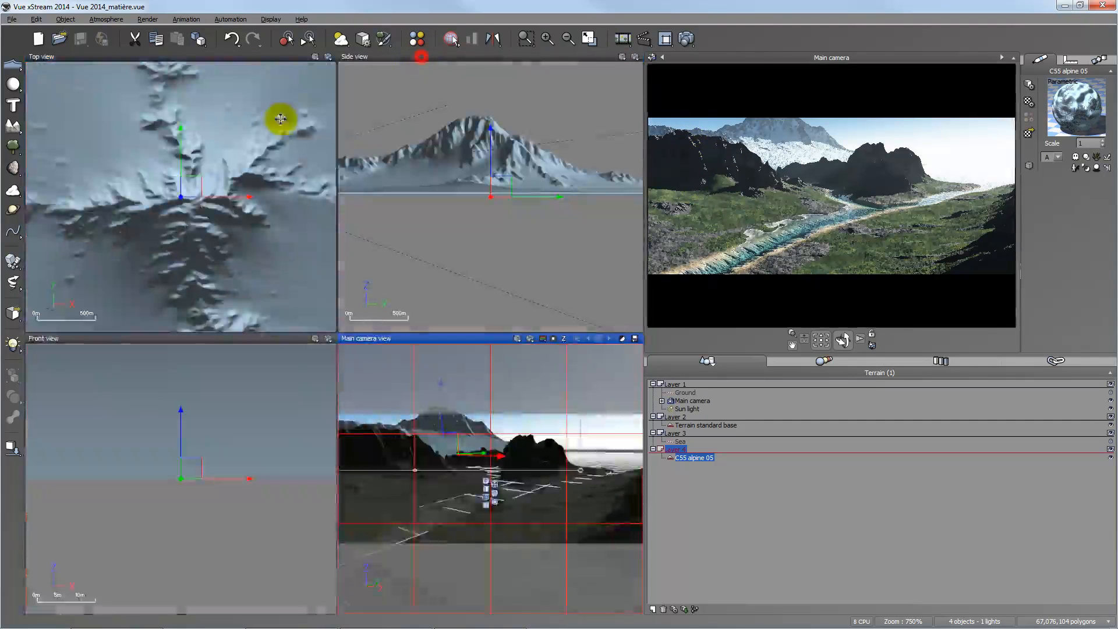
right_drag(186, 142, 140, 248)
scroll(152, 240, down, 6)
right_drag(196, 222, 205, 267)
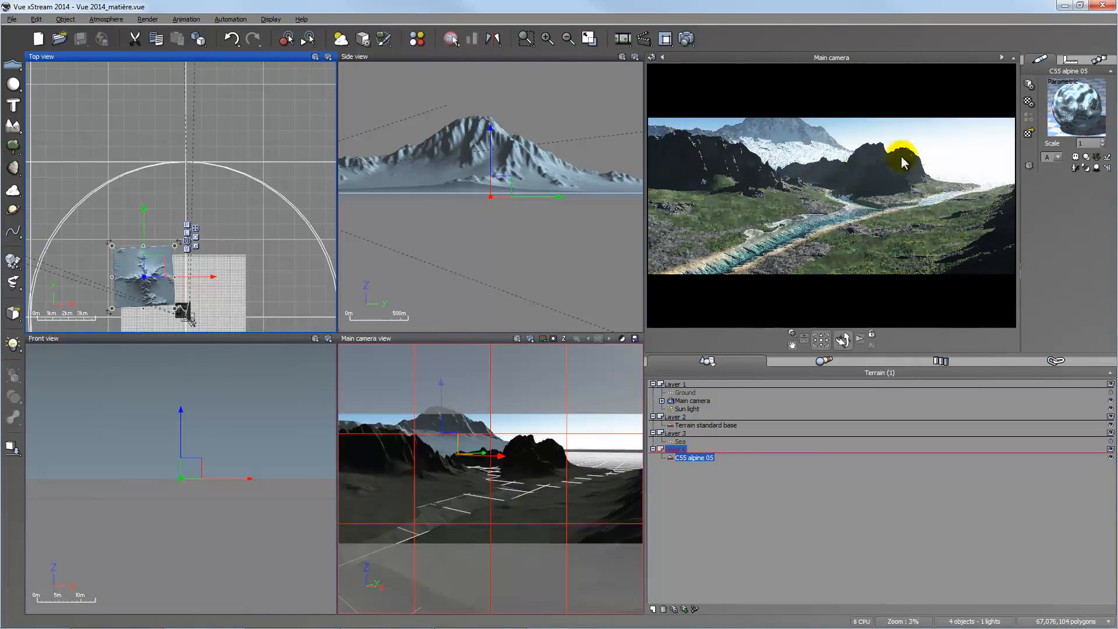
click(705, 425)
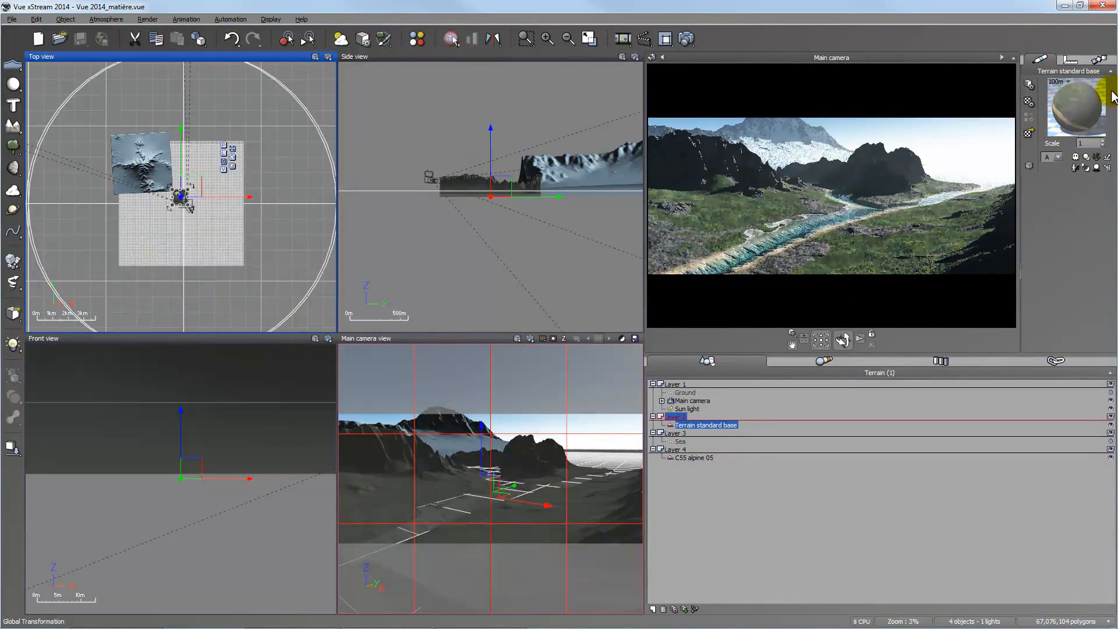
double_click(1070, 119)
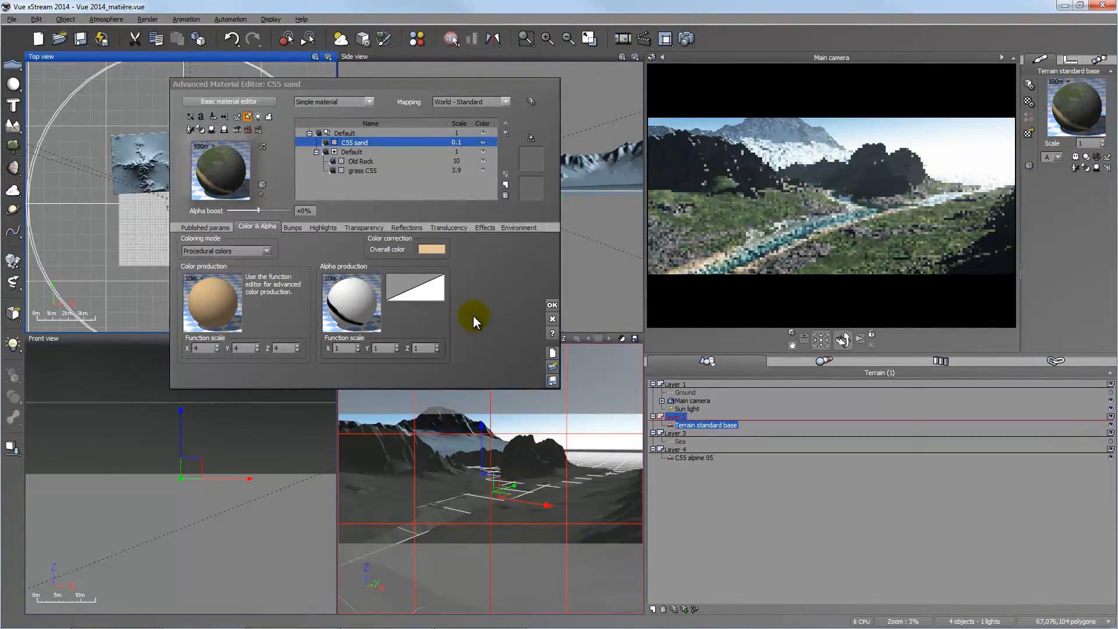
Step: Add c55 snow.mat from the Matières folder as a layer over the Old Rock material of Terrain standard base
click(358, 162)
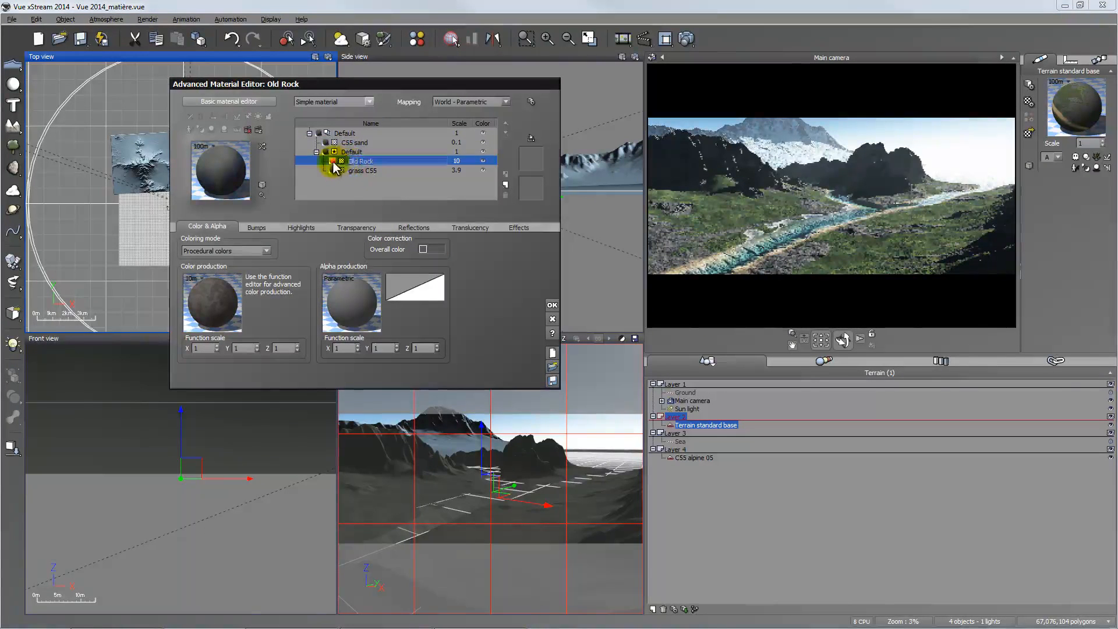
click(505, 185)
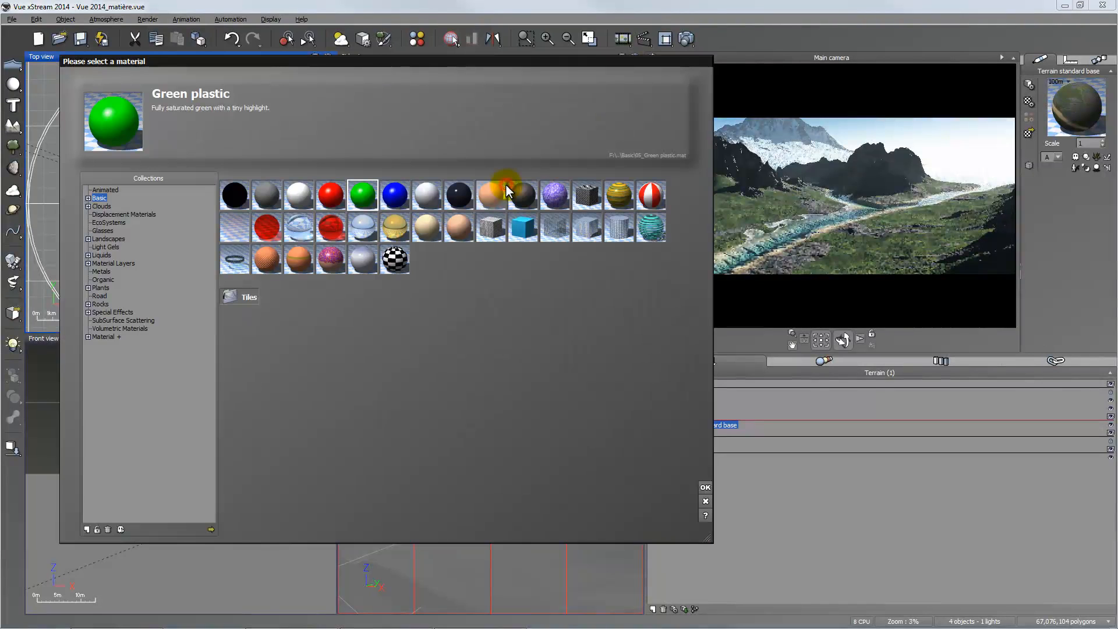
click(212, 529)
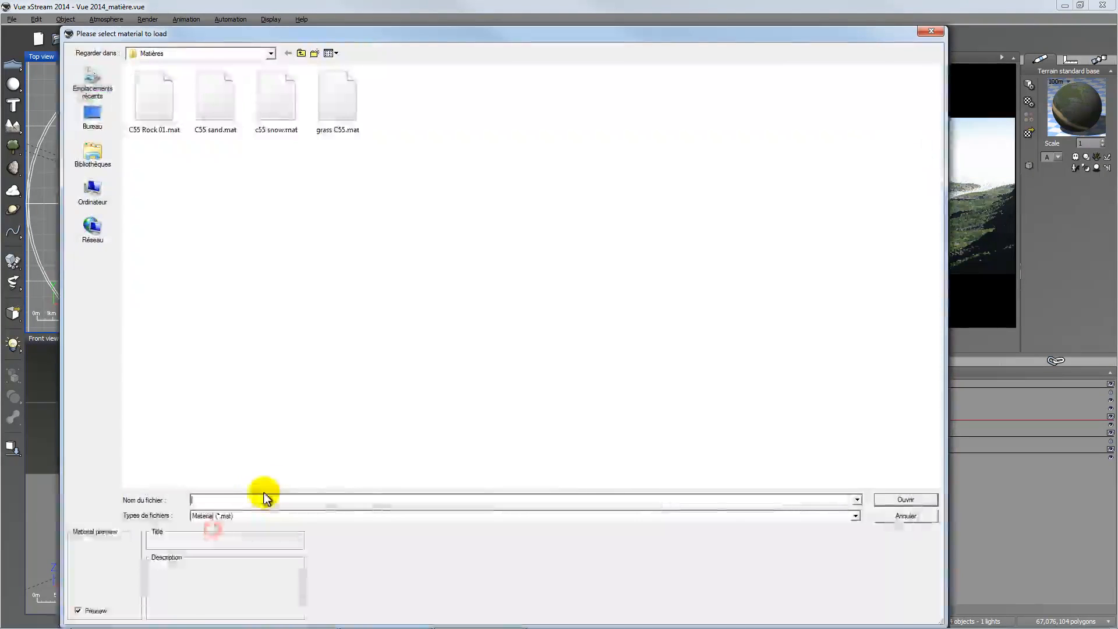
click(283, 116)
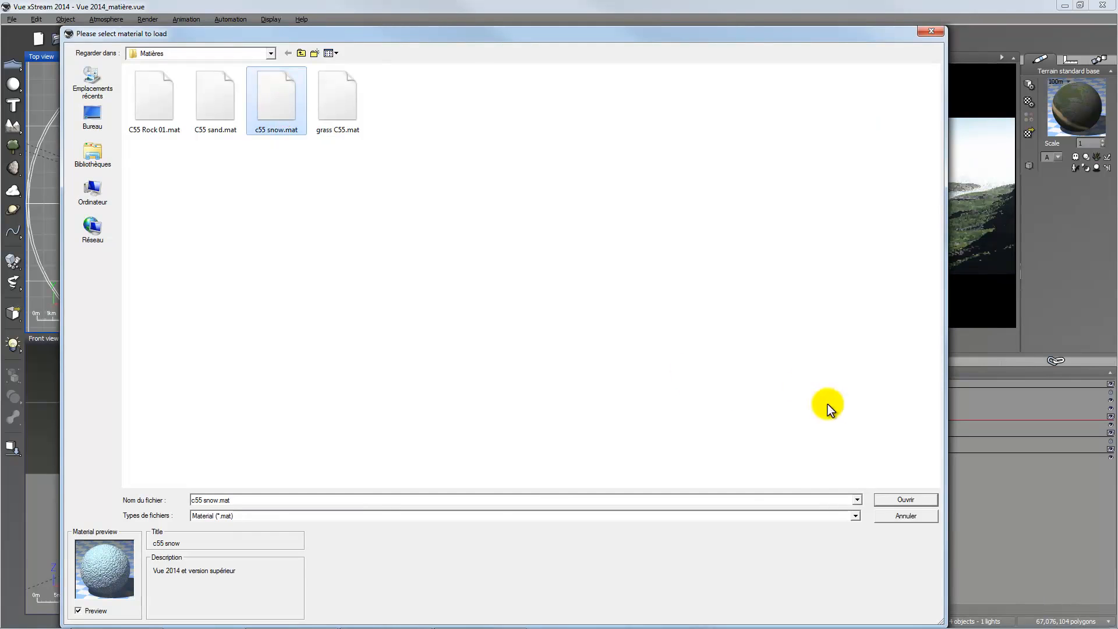
key(Return)
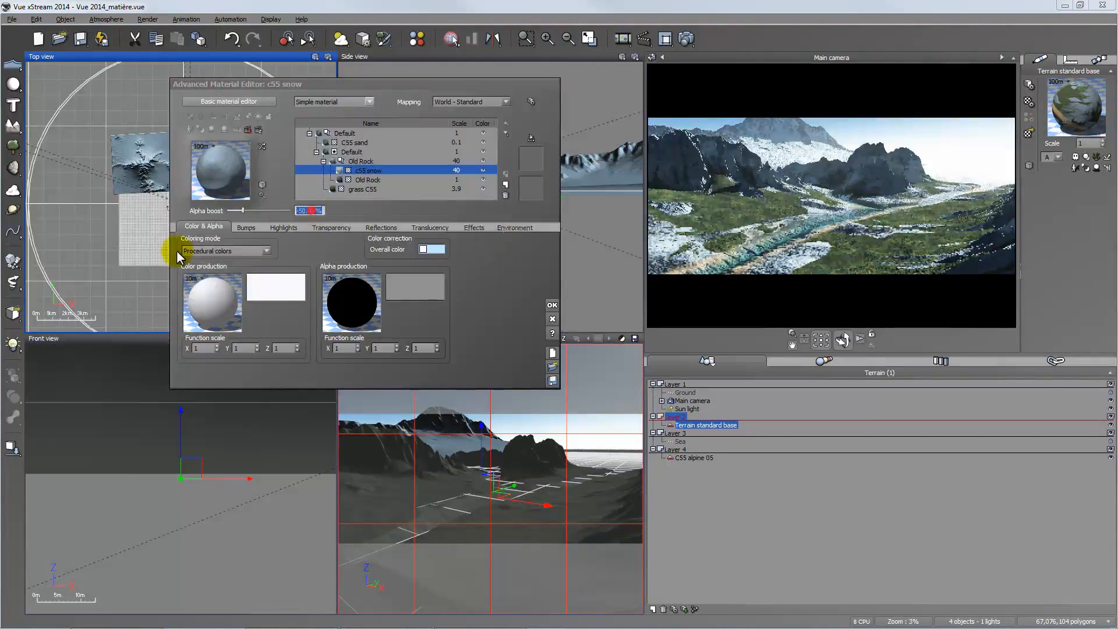
Step: Set the c55 snow layer's alpha boost to 0% and the lower limit of its altitude range to -0.3
click(246, 210)
drag(246, 210, 261, 227)
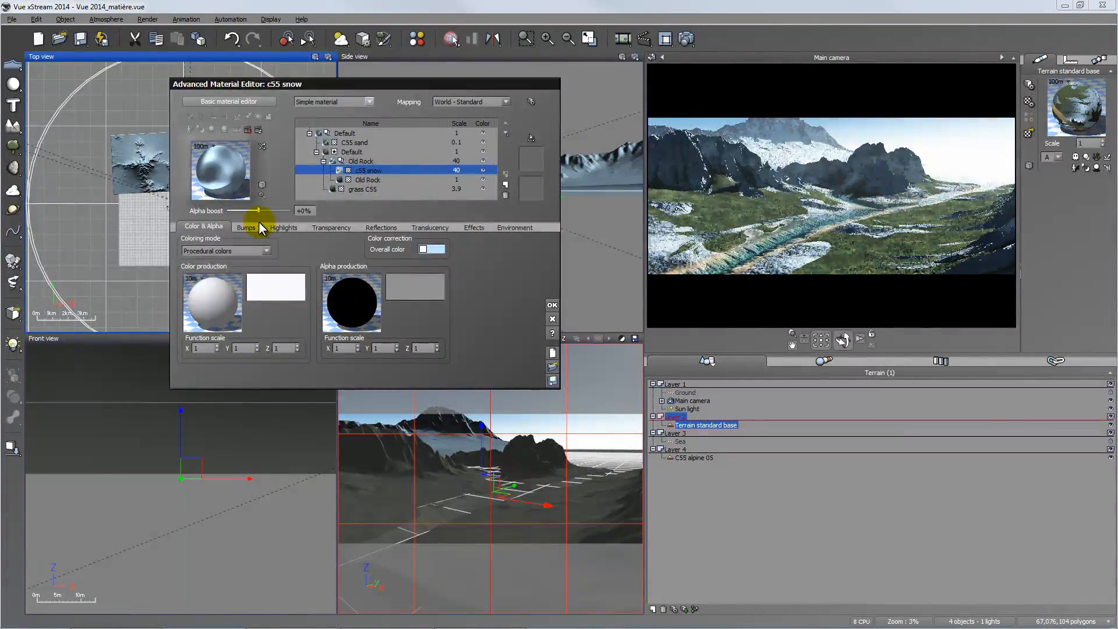
click(515, 228)
drag(300, 248, 329, 250)
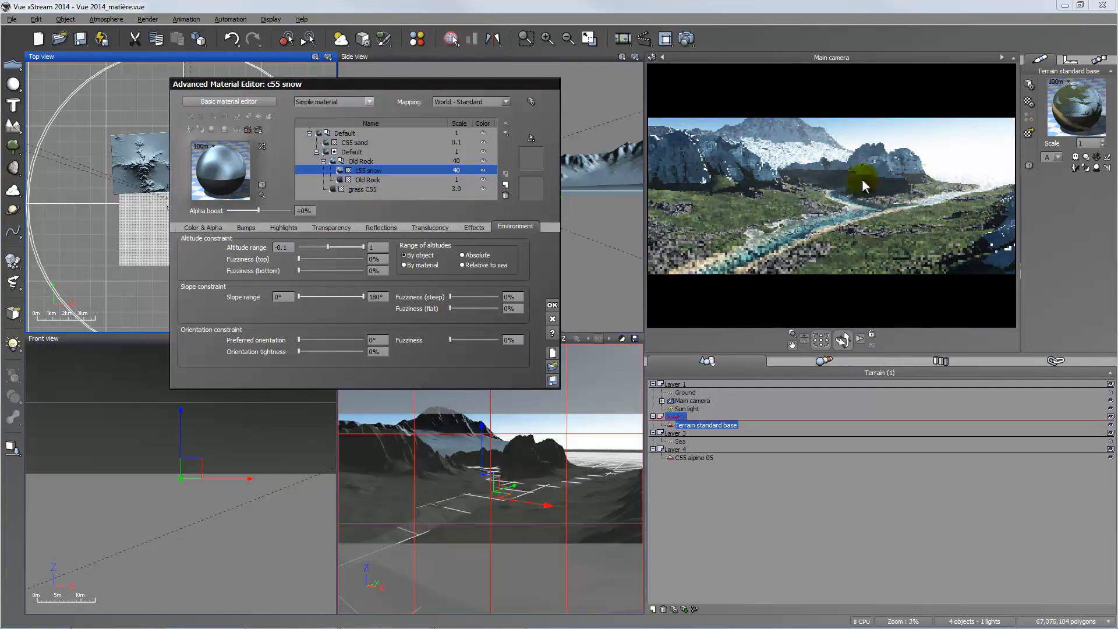
drag(342, 248, 322, 244)
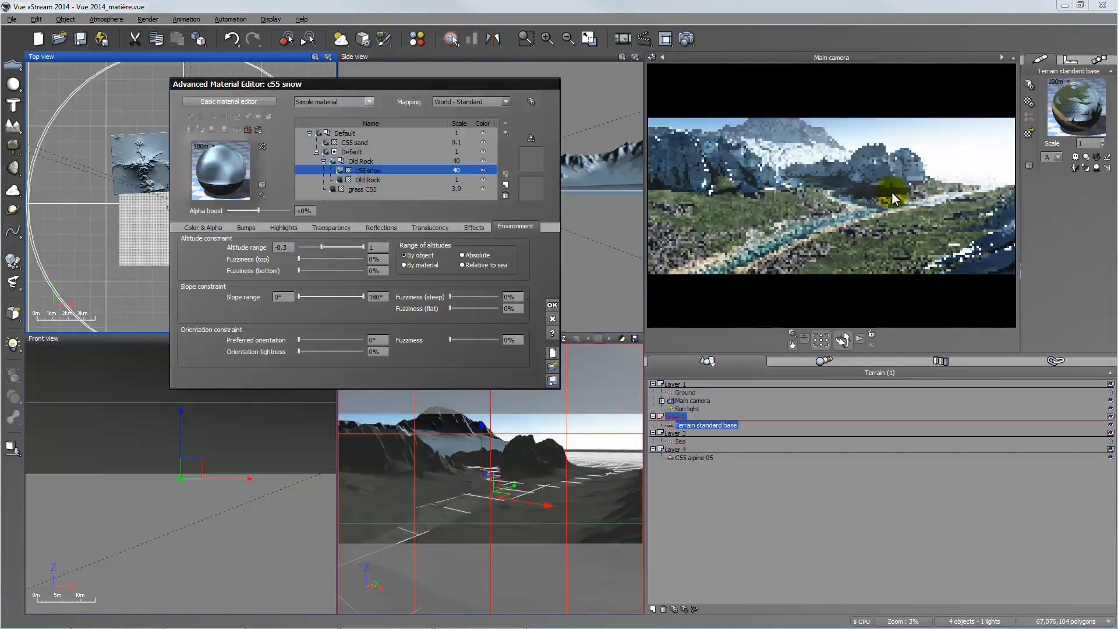
Step: Set the c55 snow layer's minimum slope to 60° and its preferred orientation to 250° with 21% tightness
click(284, 297)
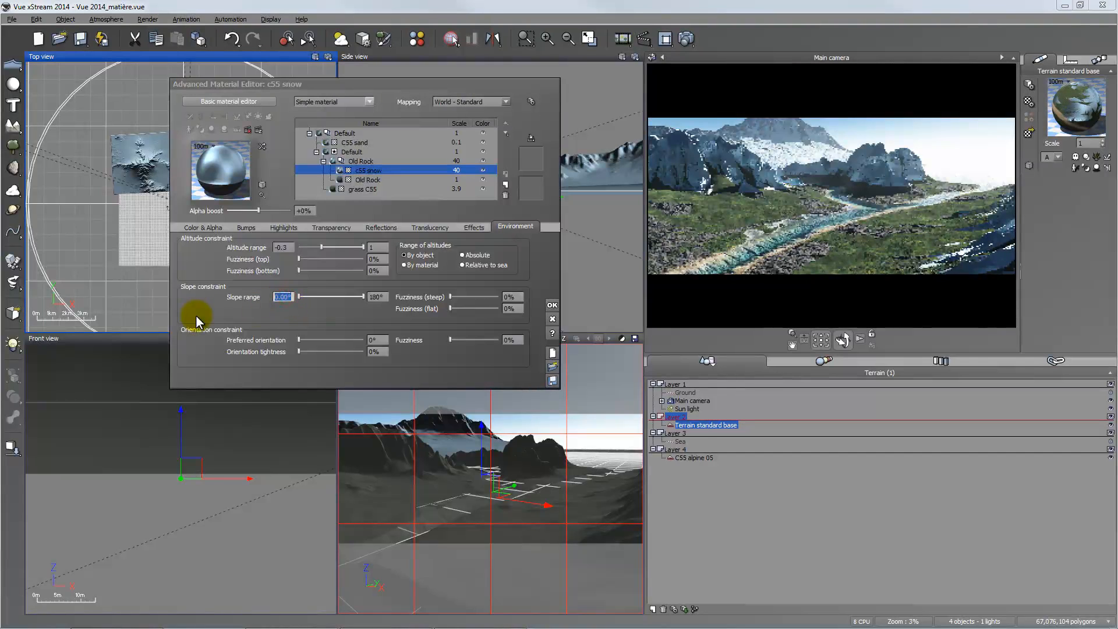
text(60)
key(Return)
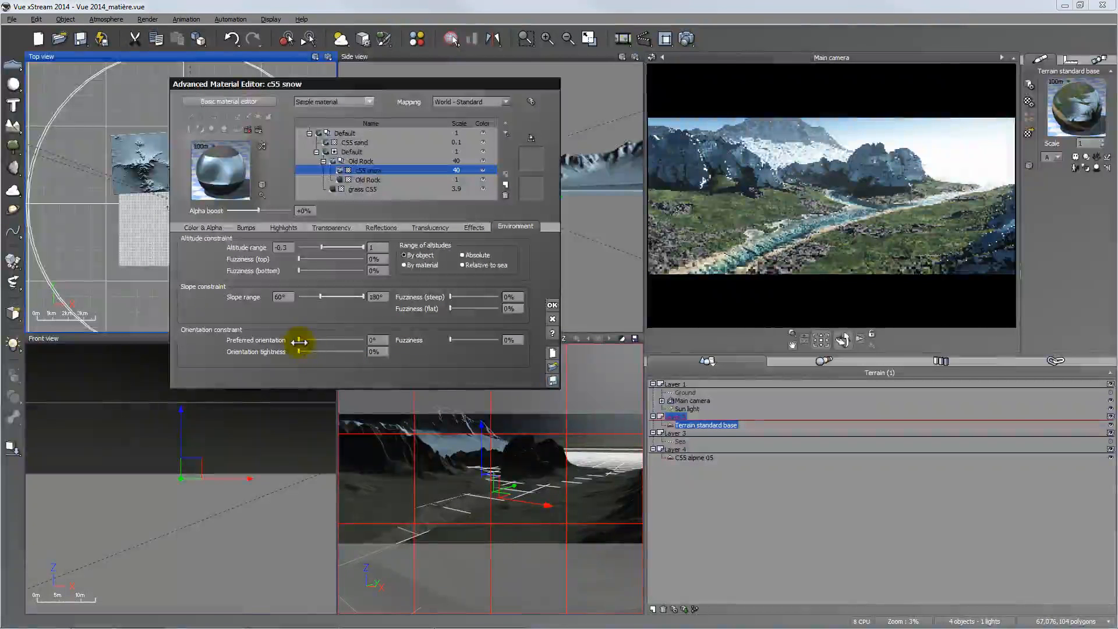
drag(298, 340, 320, 351)
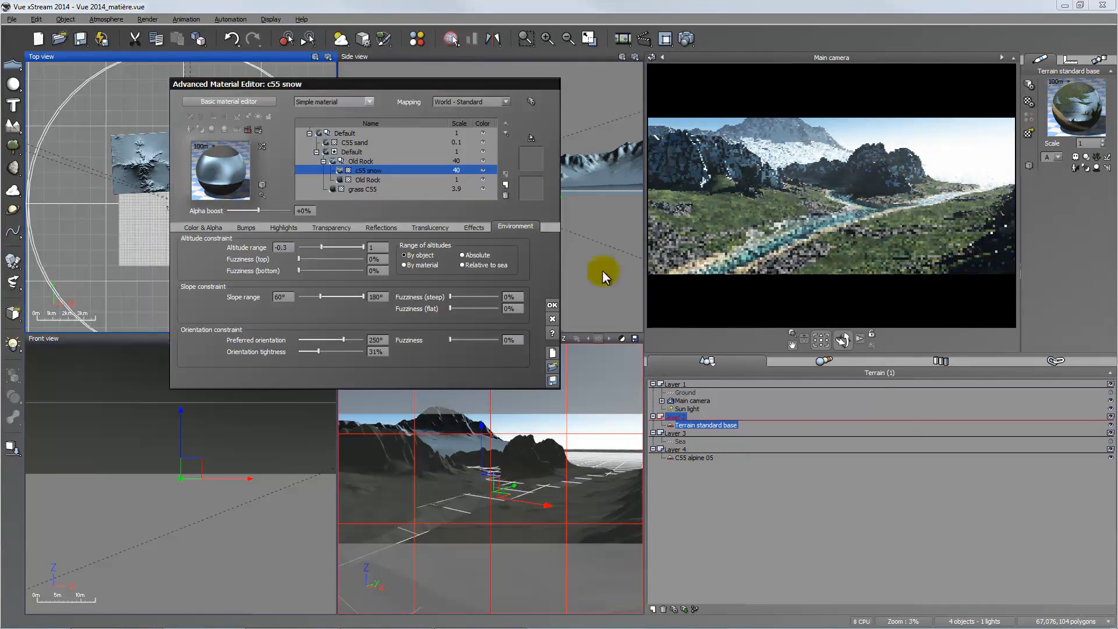
drag(318, 351, 313, 351)
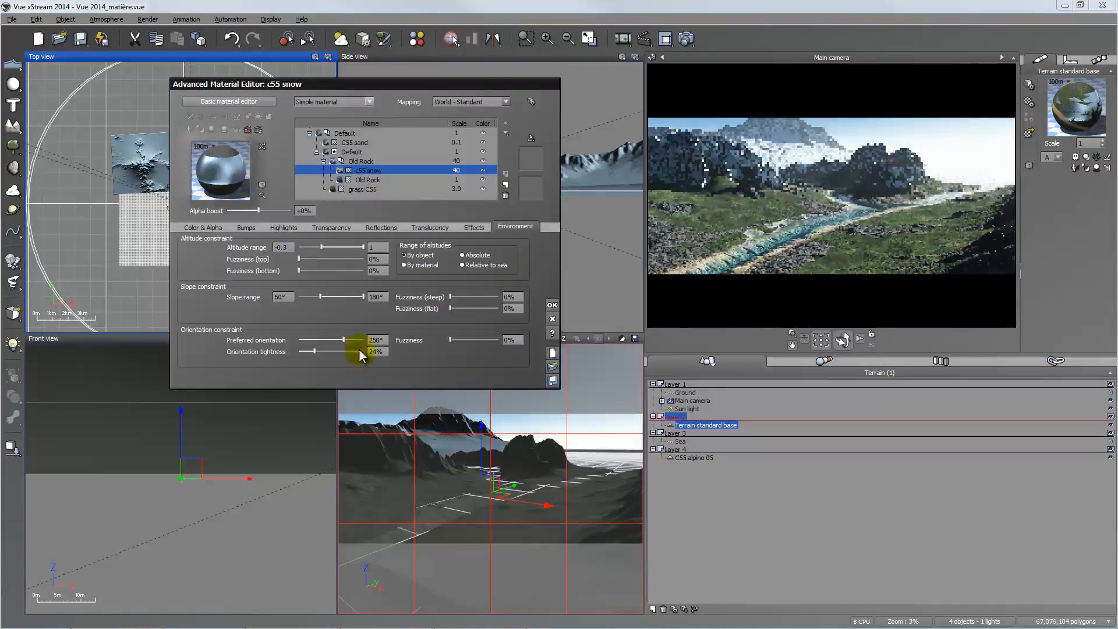
drag(318, 351, 315, 352)
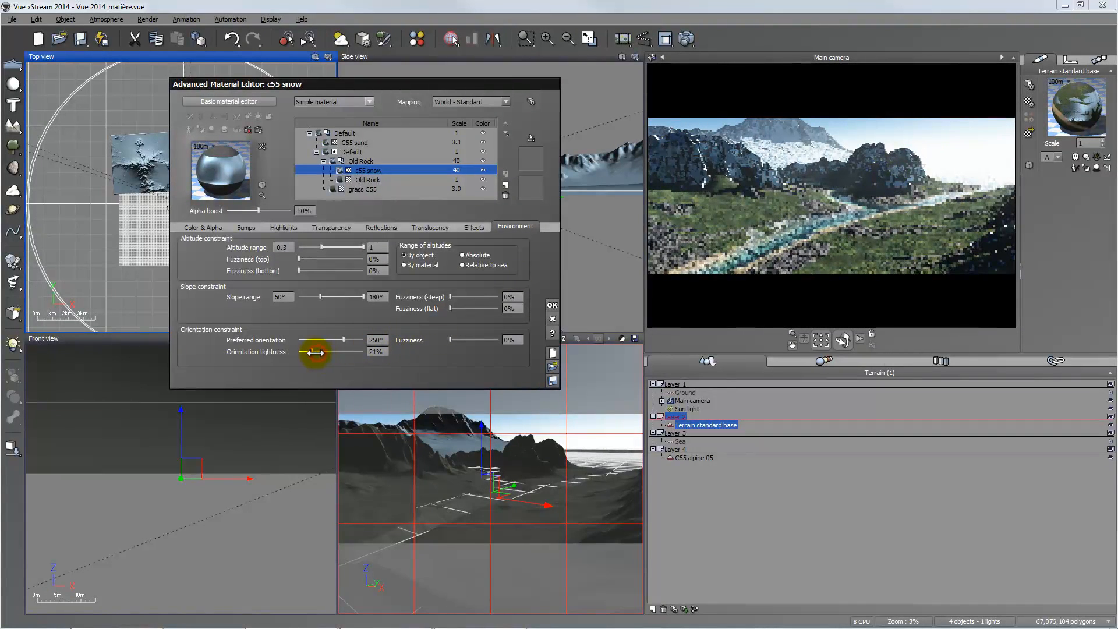
click(730, 183)
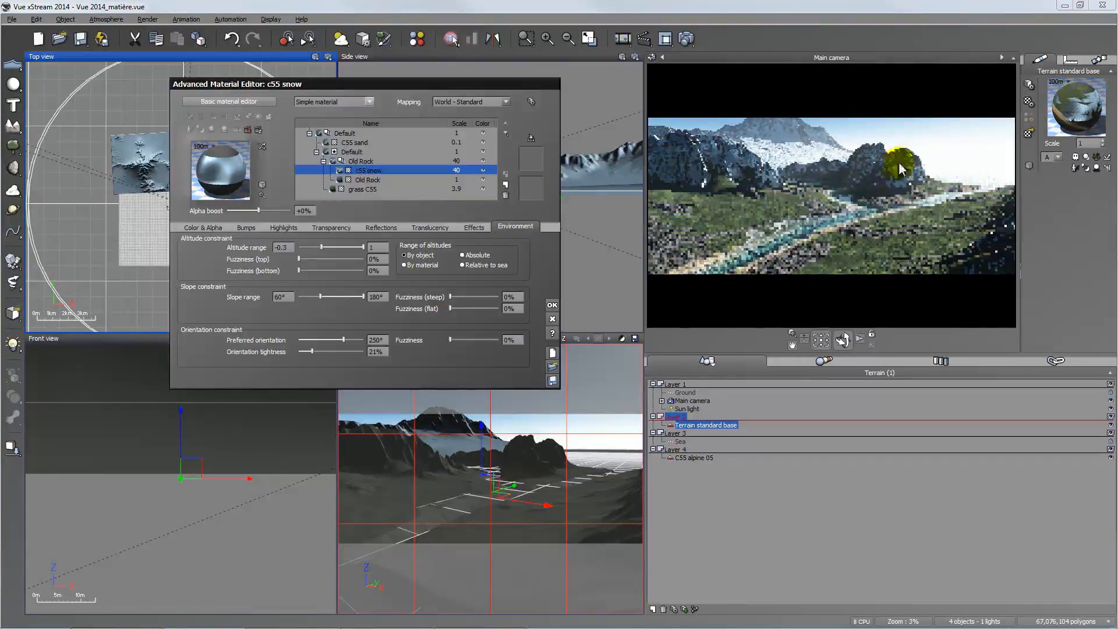
Step: Change the c55 snow layer's overall color to pure white and set its luminous lighting to 0%
click(214, 226)
click(456, 260)
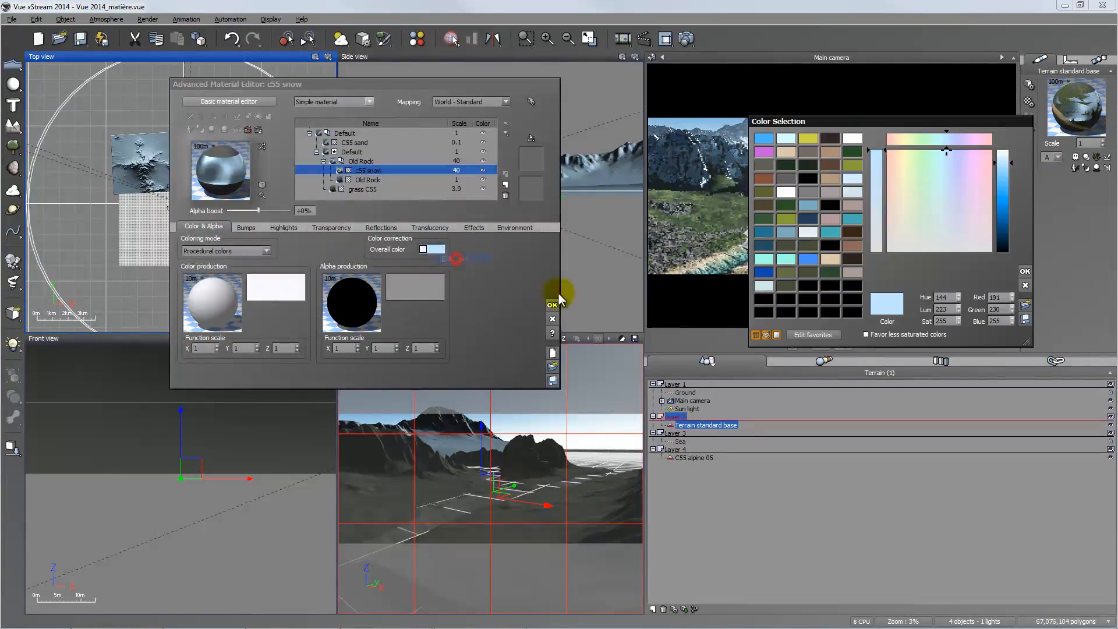
click(1010, 158)
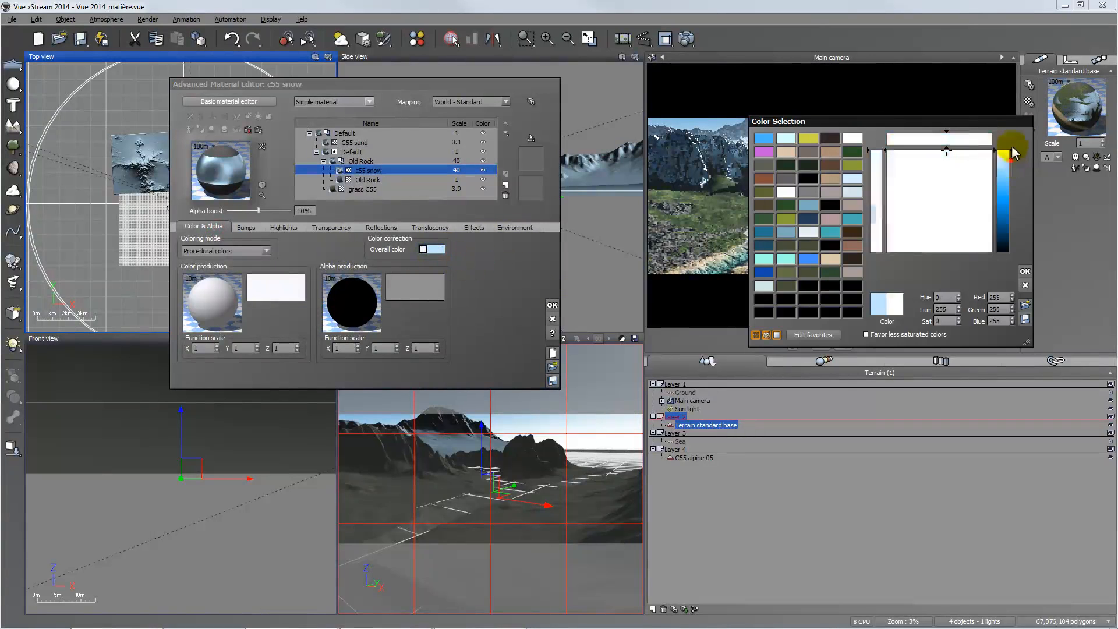
click(1025, 272)
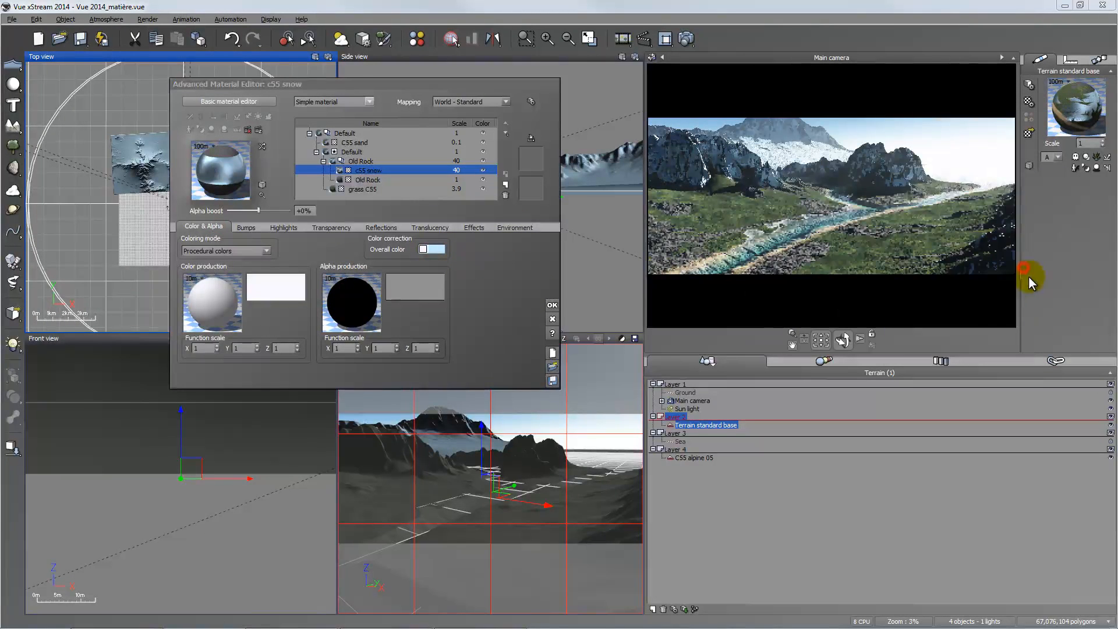
click(472, 227)
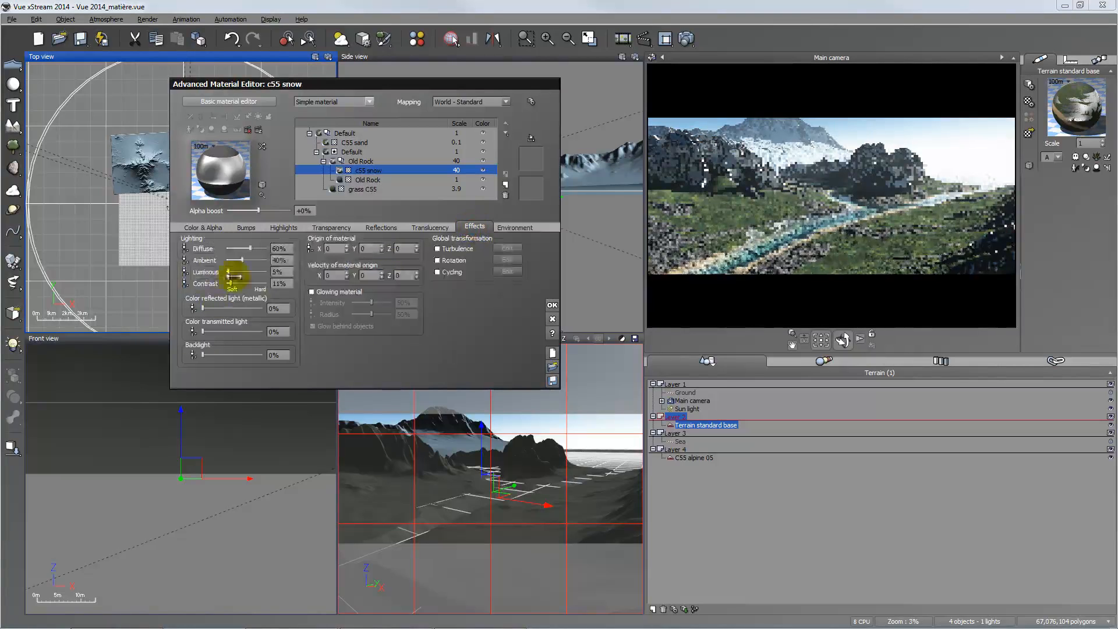
drag(230, 269, 211, 263)
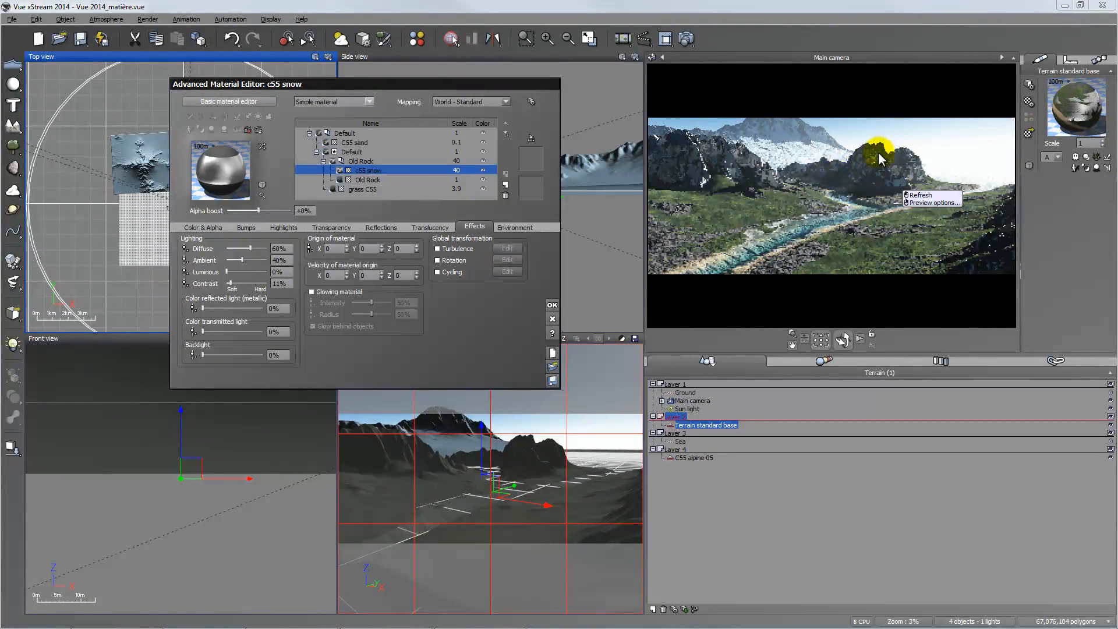
Step: Compare the terrain sizes in the top view and set the c55 snow layer's scale to 10
drag(527, 89, 943, 198)
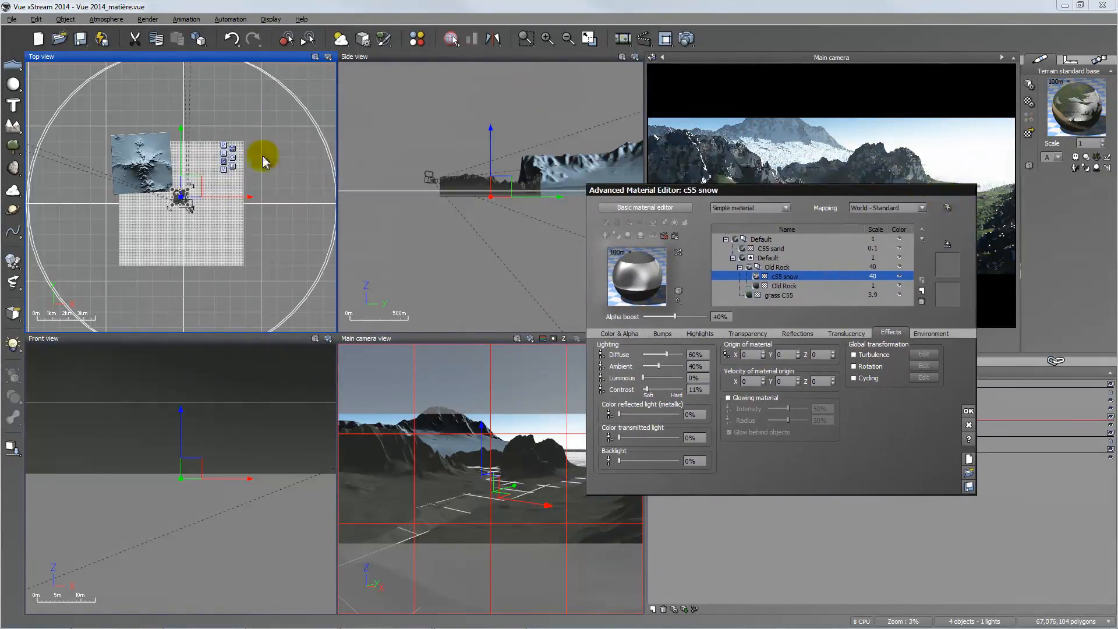
right_drag(185, 199, 220, 219)
scroll(198, 199, up, 4)
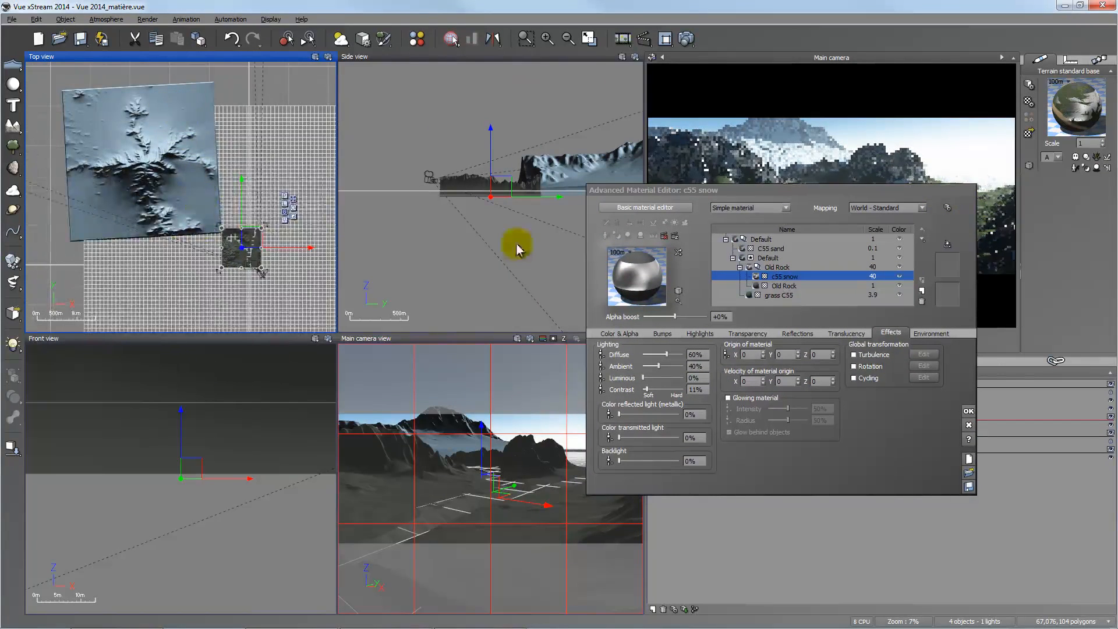
click(876, 276)
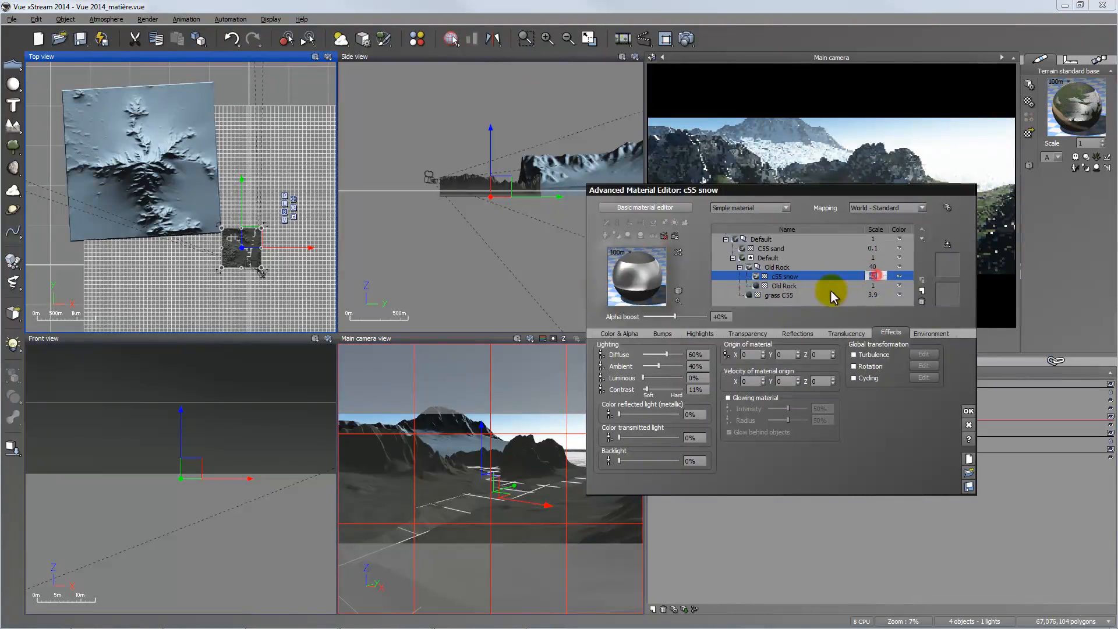
double_click(873, 275)
key(Return)
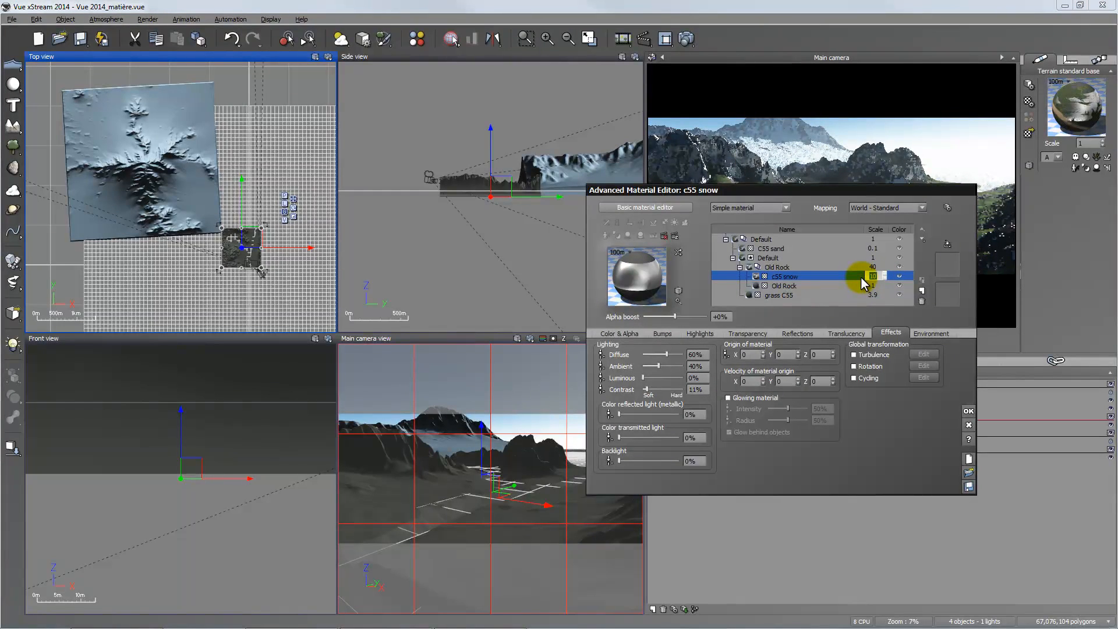
Step: Select the lower Old Rock layer, check the snow in the main camera preview, and accept the terrain's material
click(750, 285)
drag(811, 192, 380, 195)
click(774, 212)
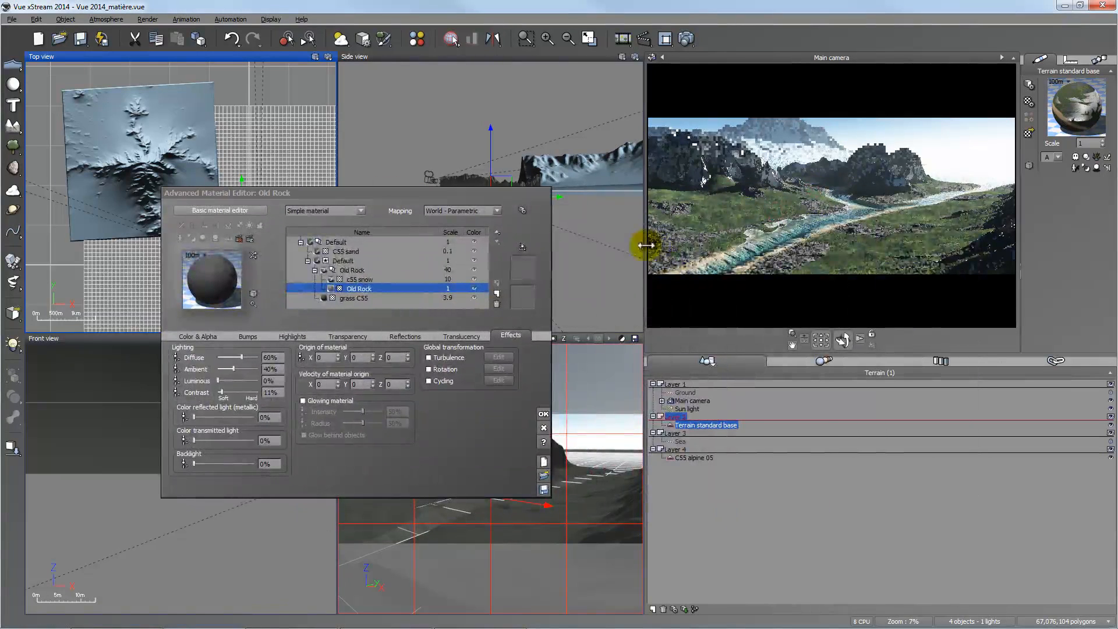
drag(896, 179, 894, 217)
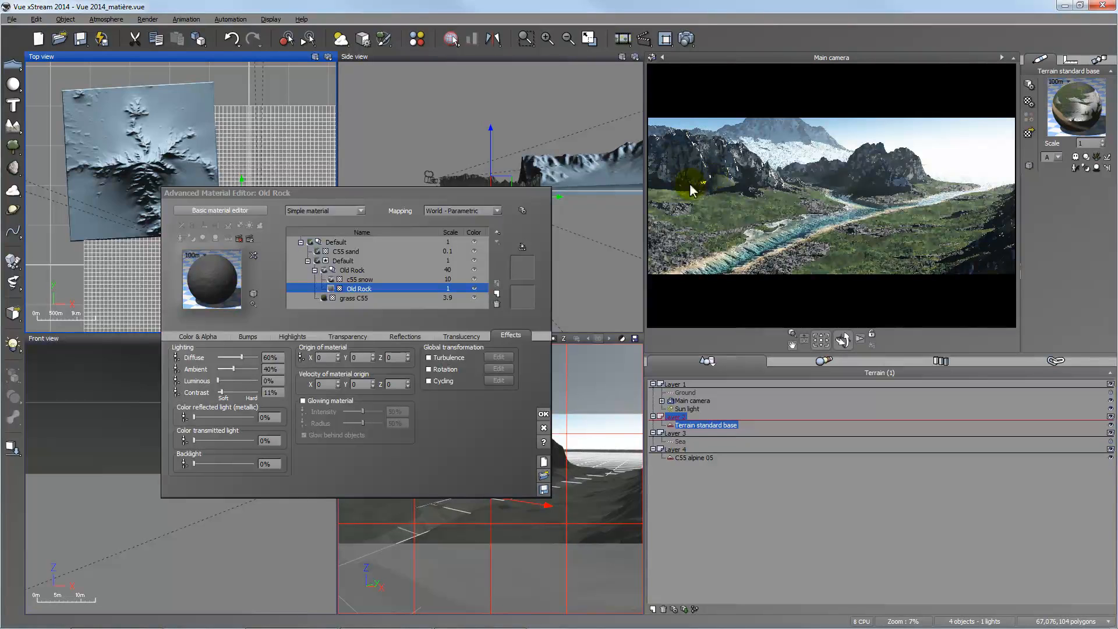
drag(532, 192, 512, 92)
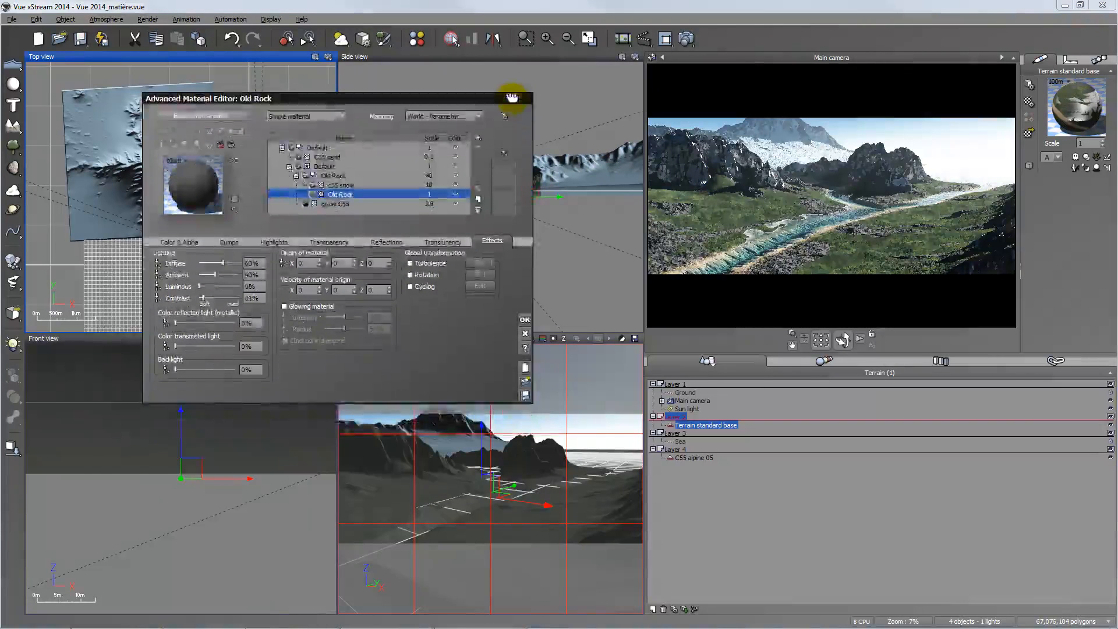
click(525, 321)
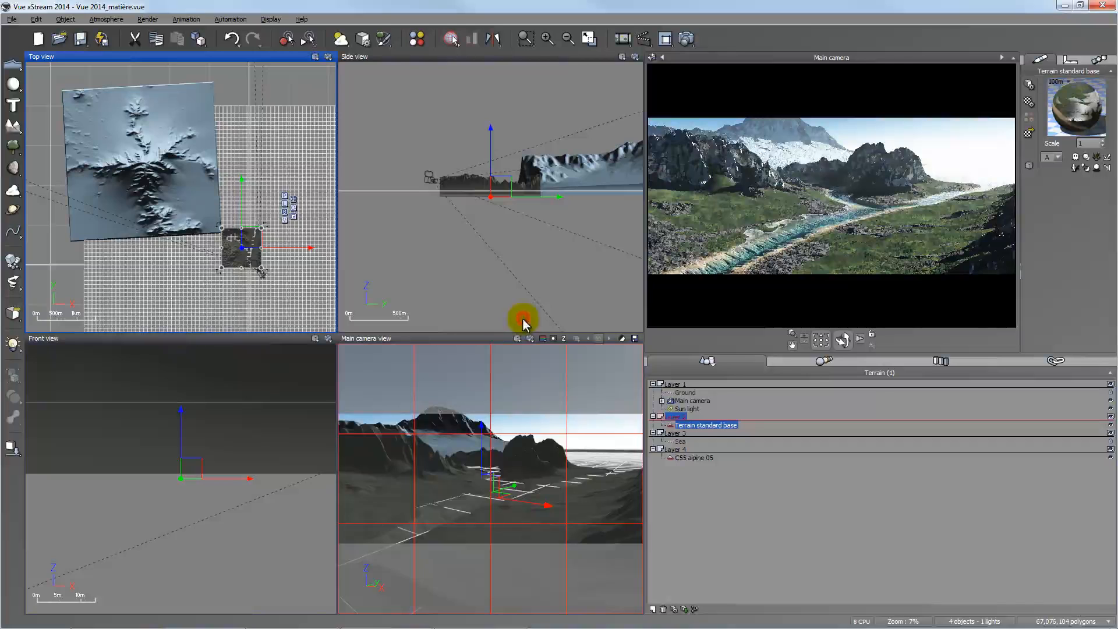
Step: Render the main camera view, ignoring the luminous materials issue, and inspect the finished image
click(686, 41)
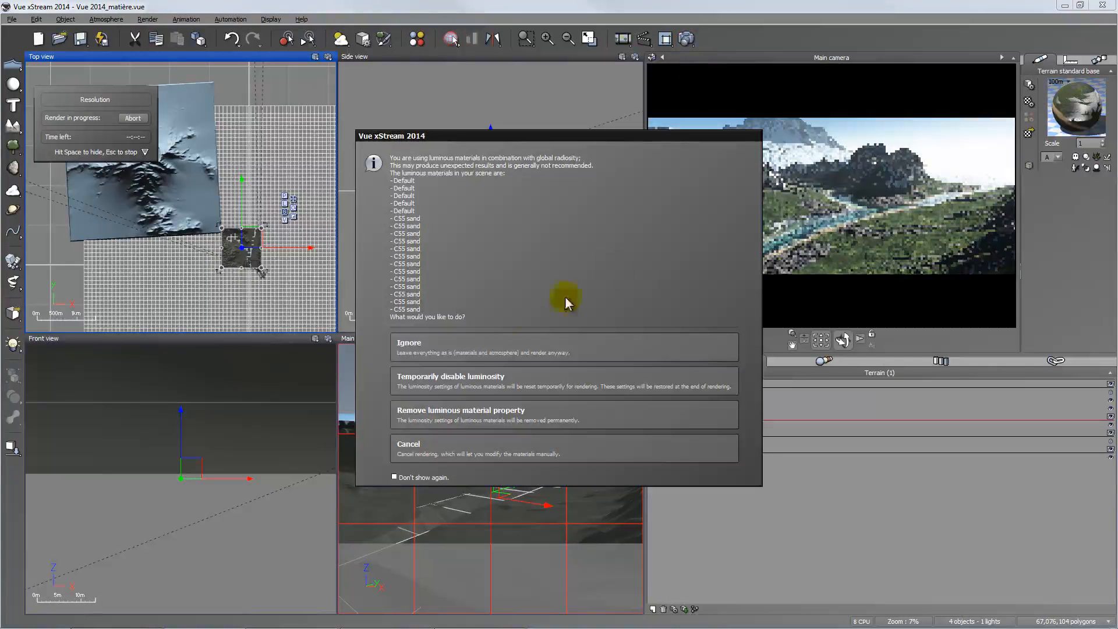
drag(630, 140, 501, 107)
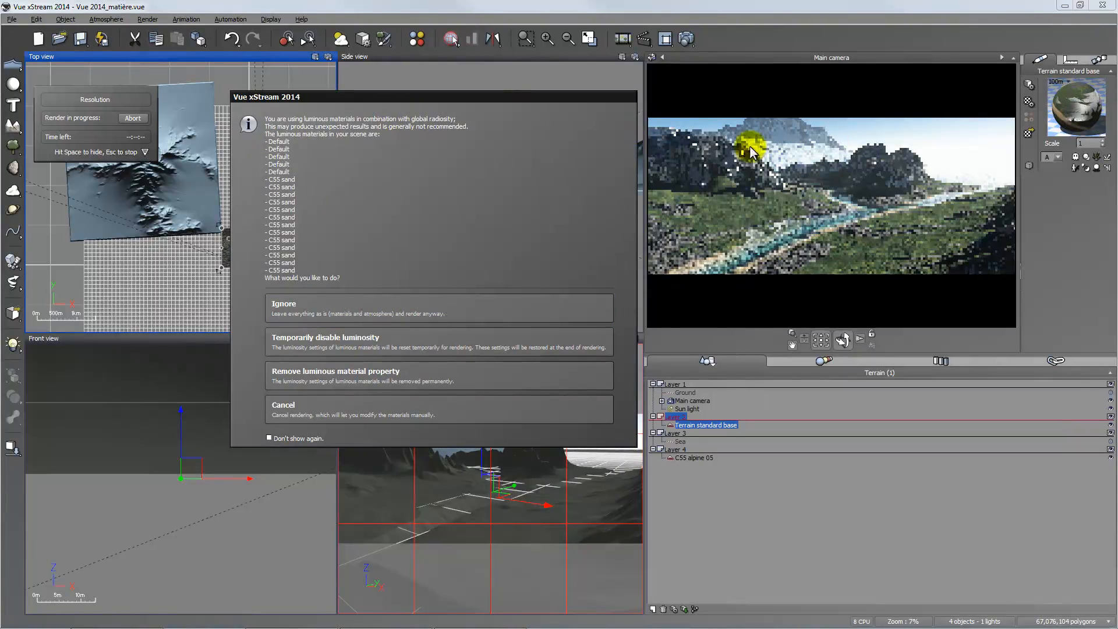
click(410, 302)
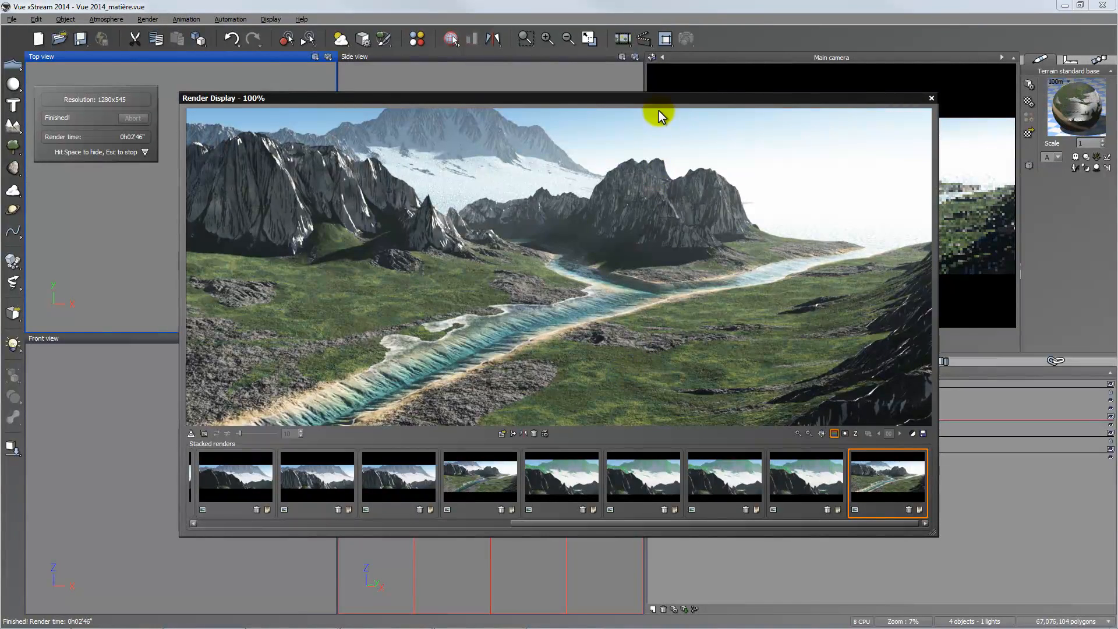
drag(654, 99, 645, 98)
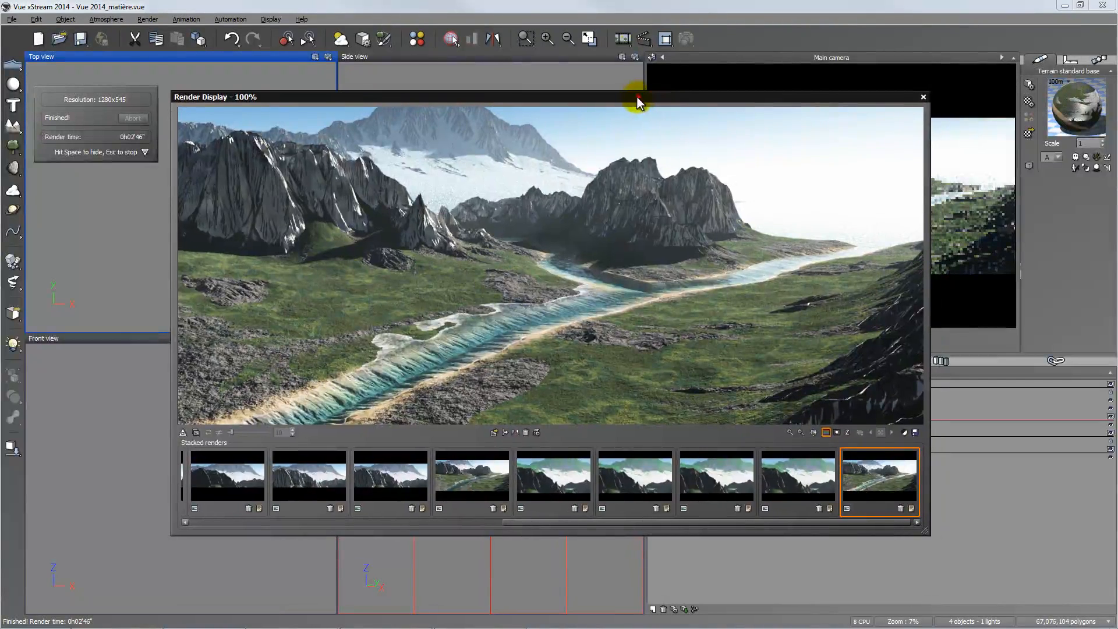
drag(577, 95, 567, 91)
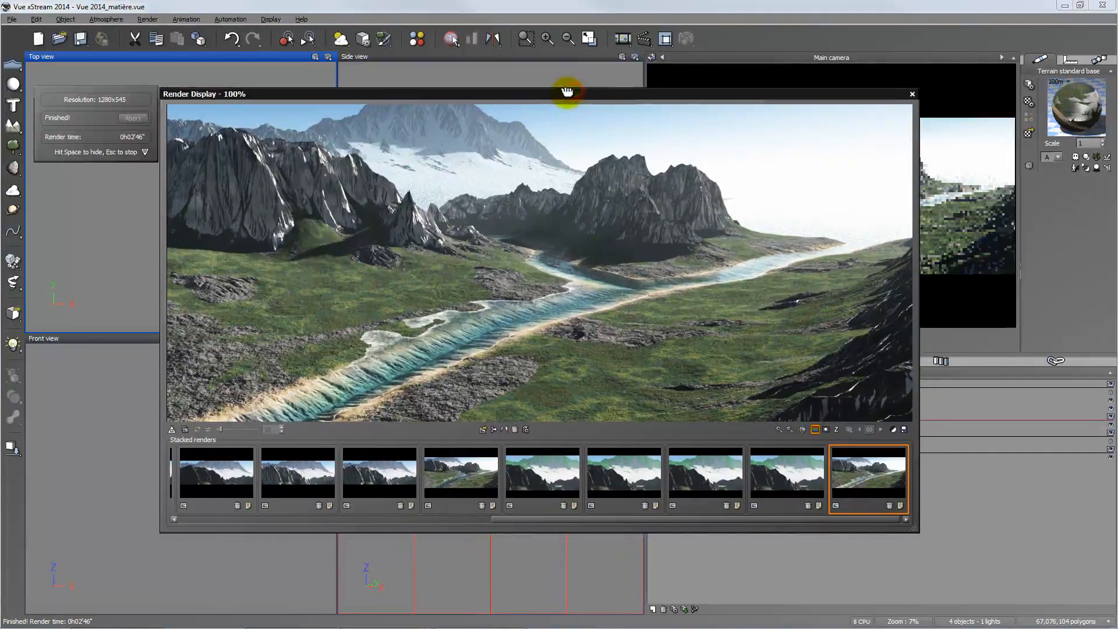